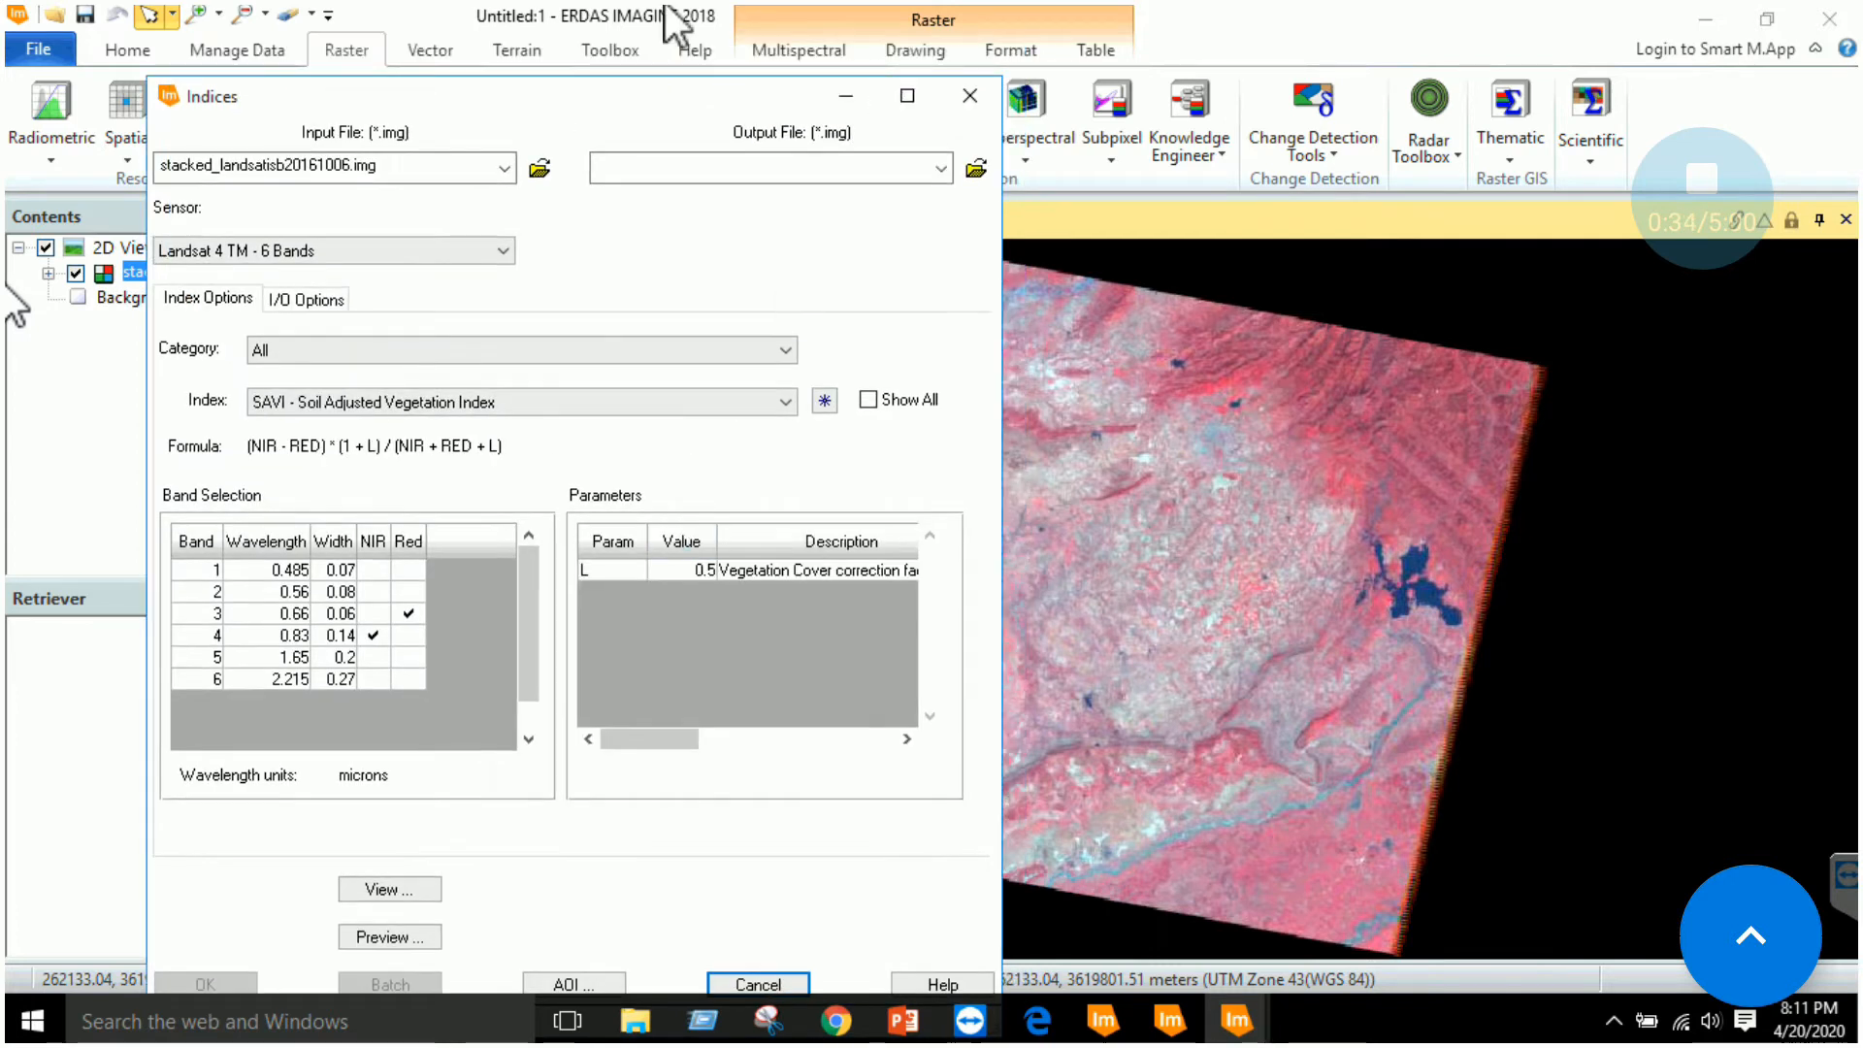
Check the L values for SAVI vegetation cover in the lecture PDF in Edge, and return to the Indices dialog in ERDAS IMAGINE.
left_click_drag(621, 95, 632, 44)
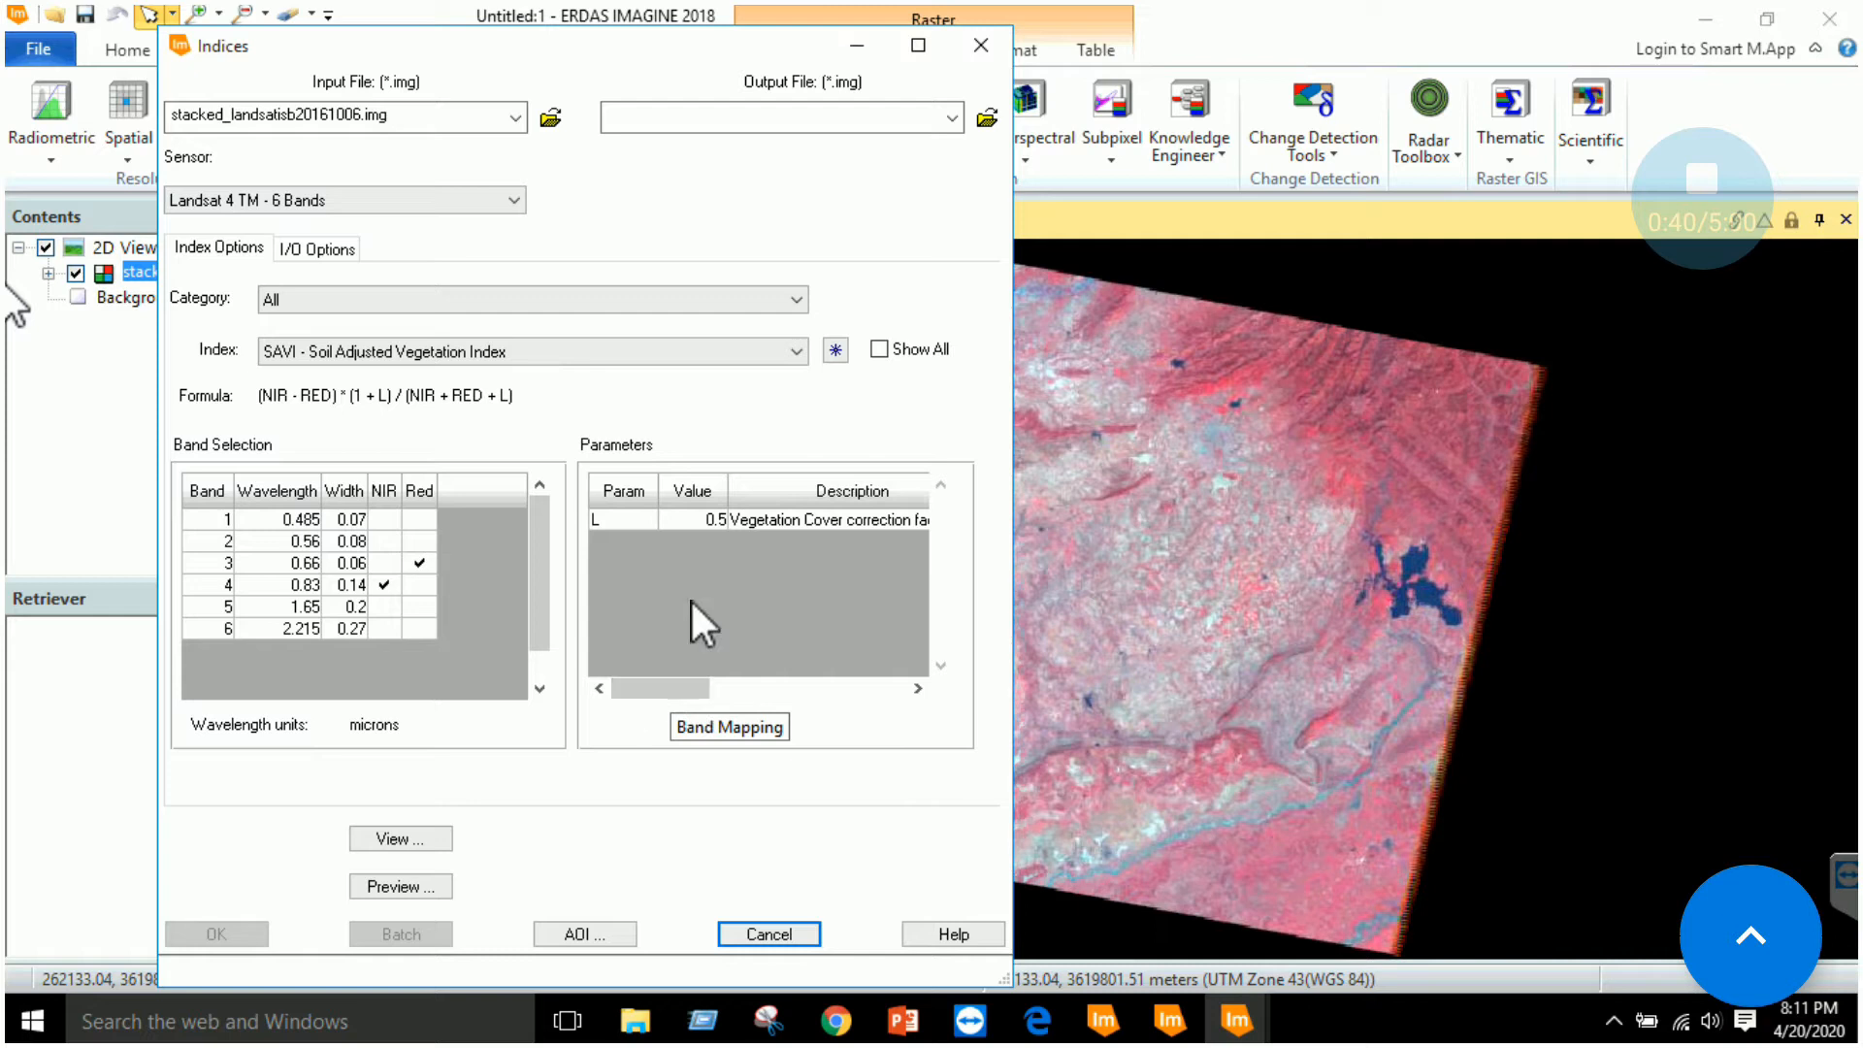
left_click(1055, 1035)
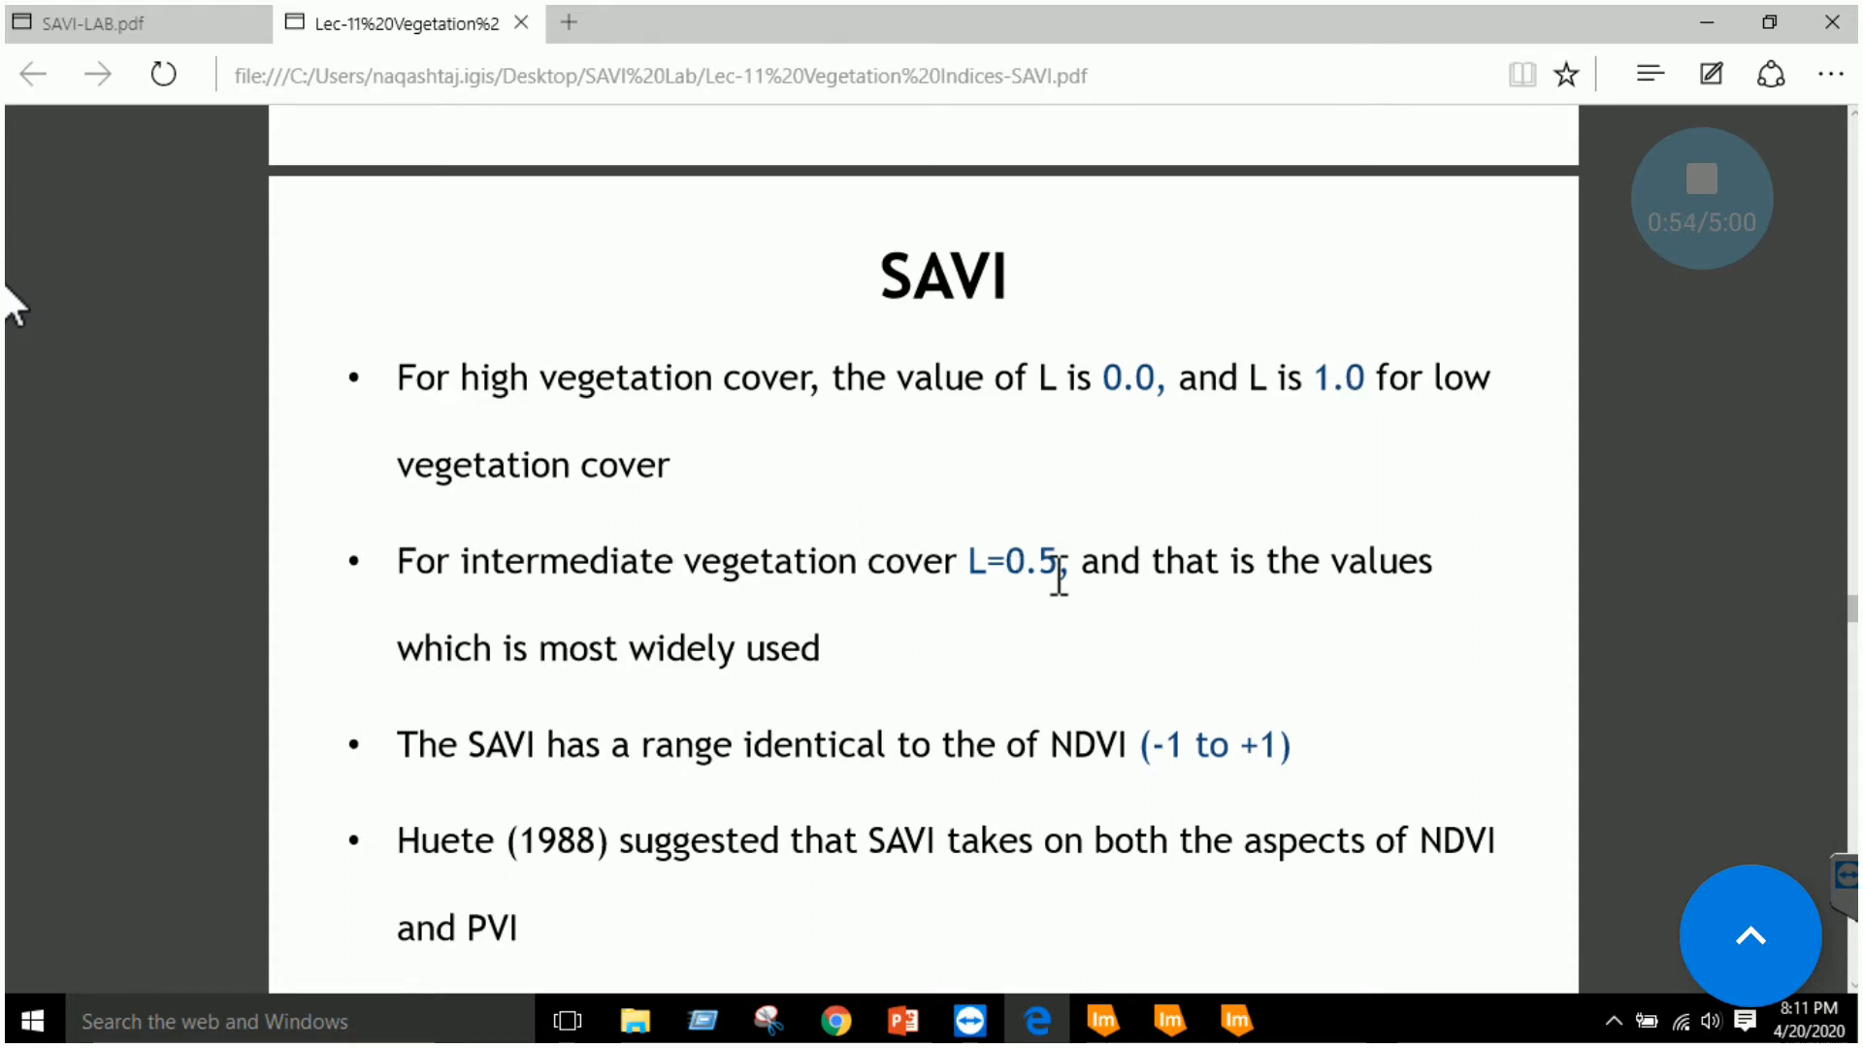
mouse_move(1236, 1036)
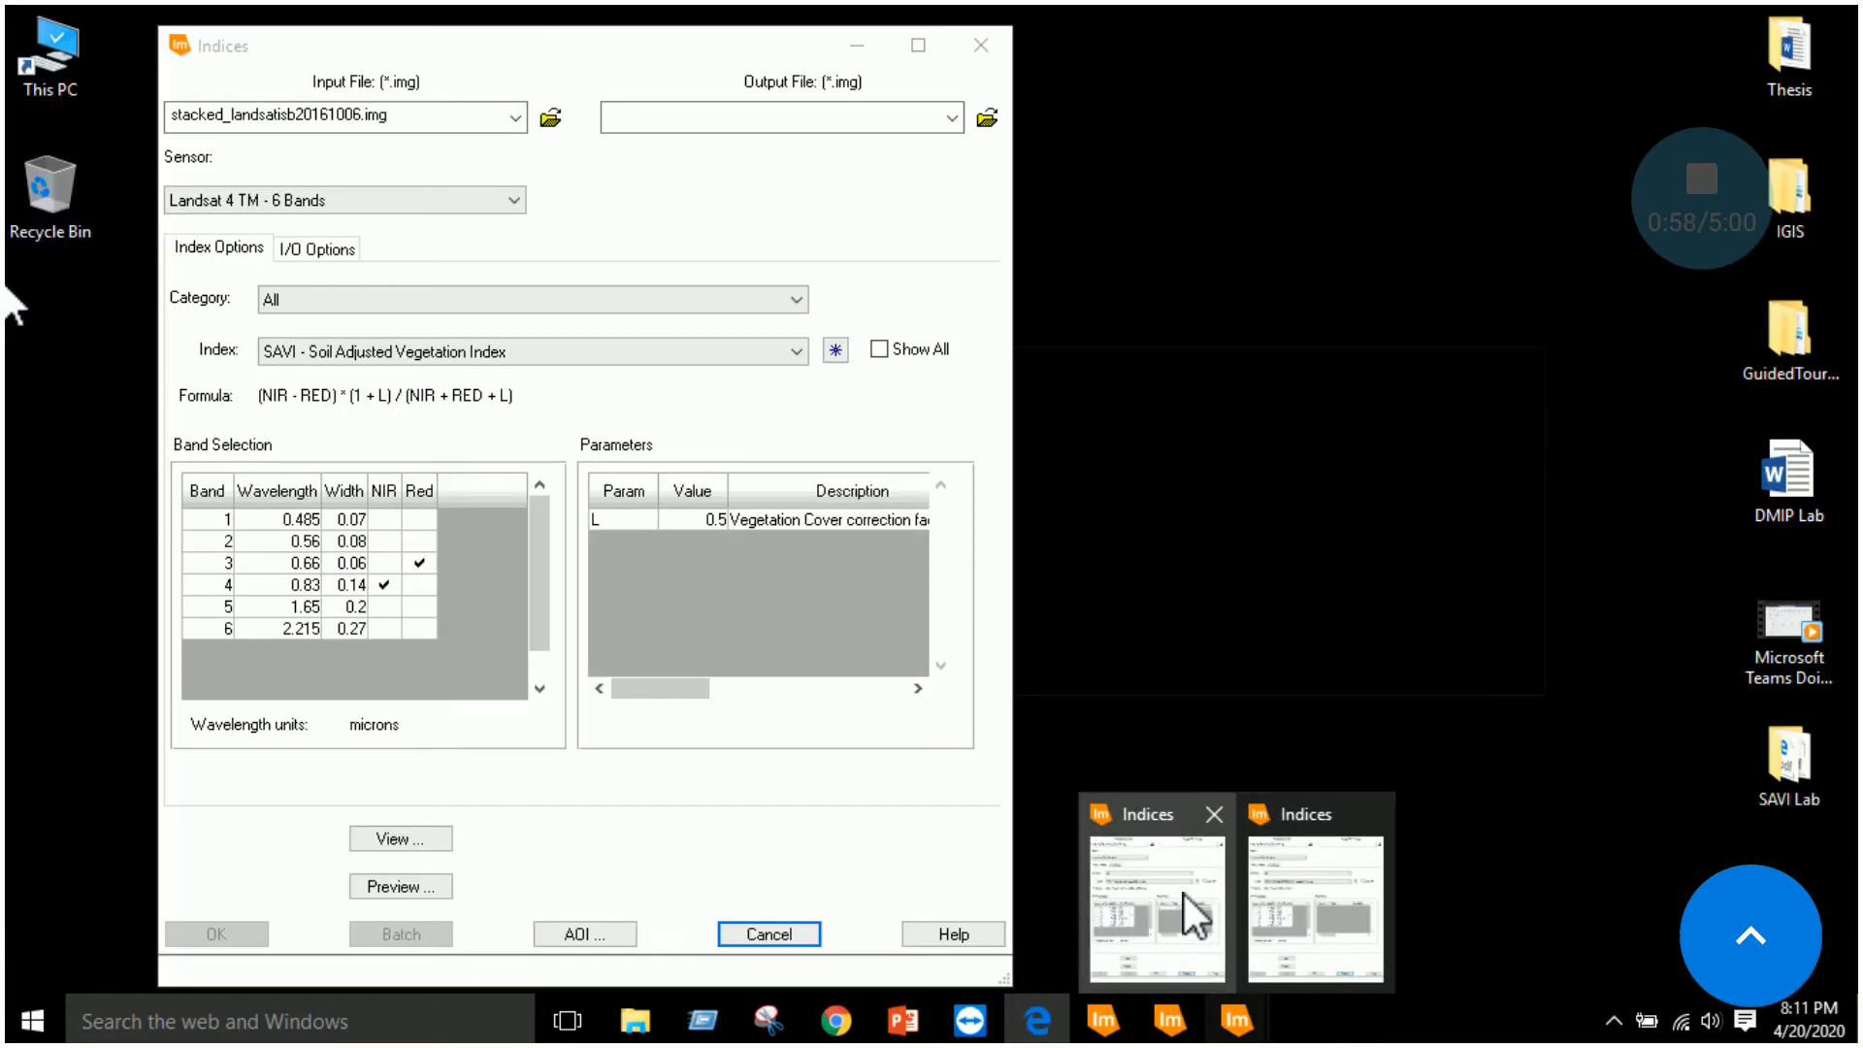
left_click(1183, 894)
left_click_drag(637, 56, 655, 41)
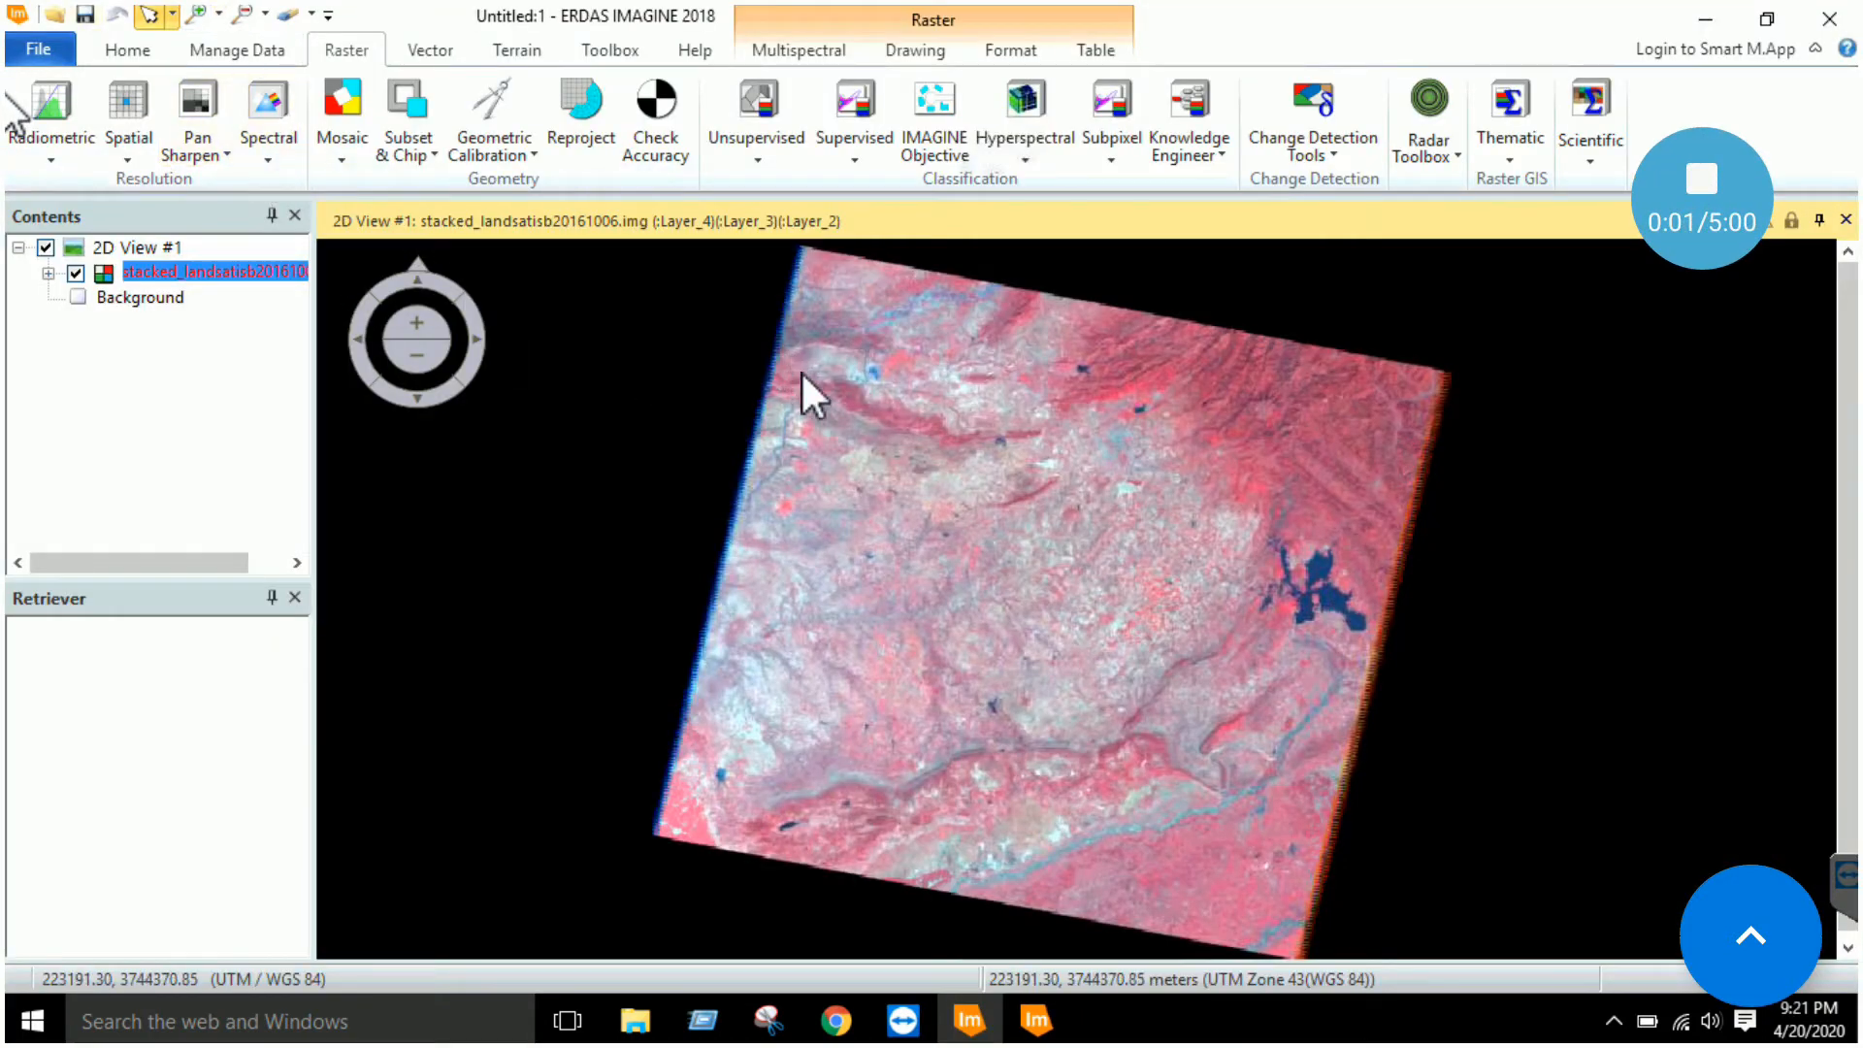
Open Model Maker with a new blank model.
left_click(766, 159)
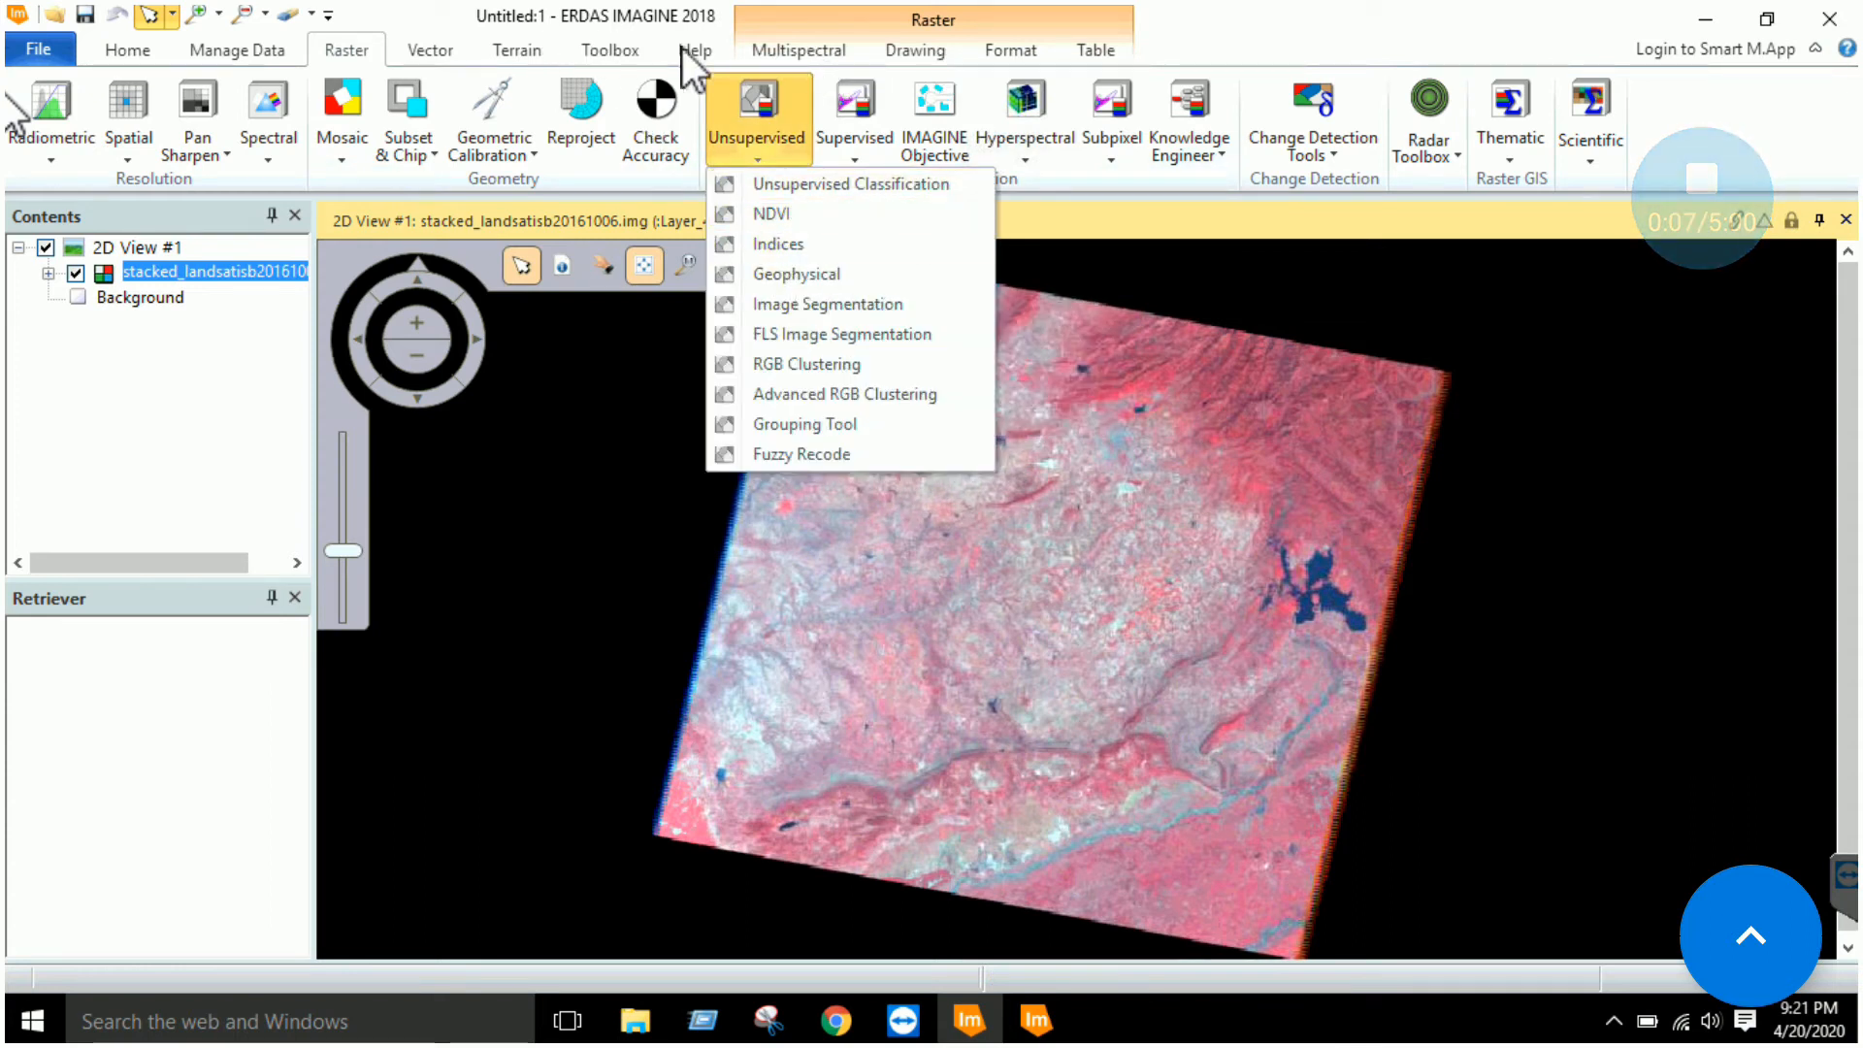
left_click(626, 51)
left_click(233, 157)
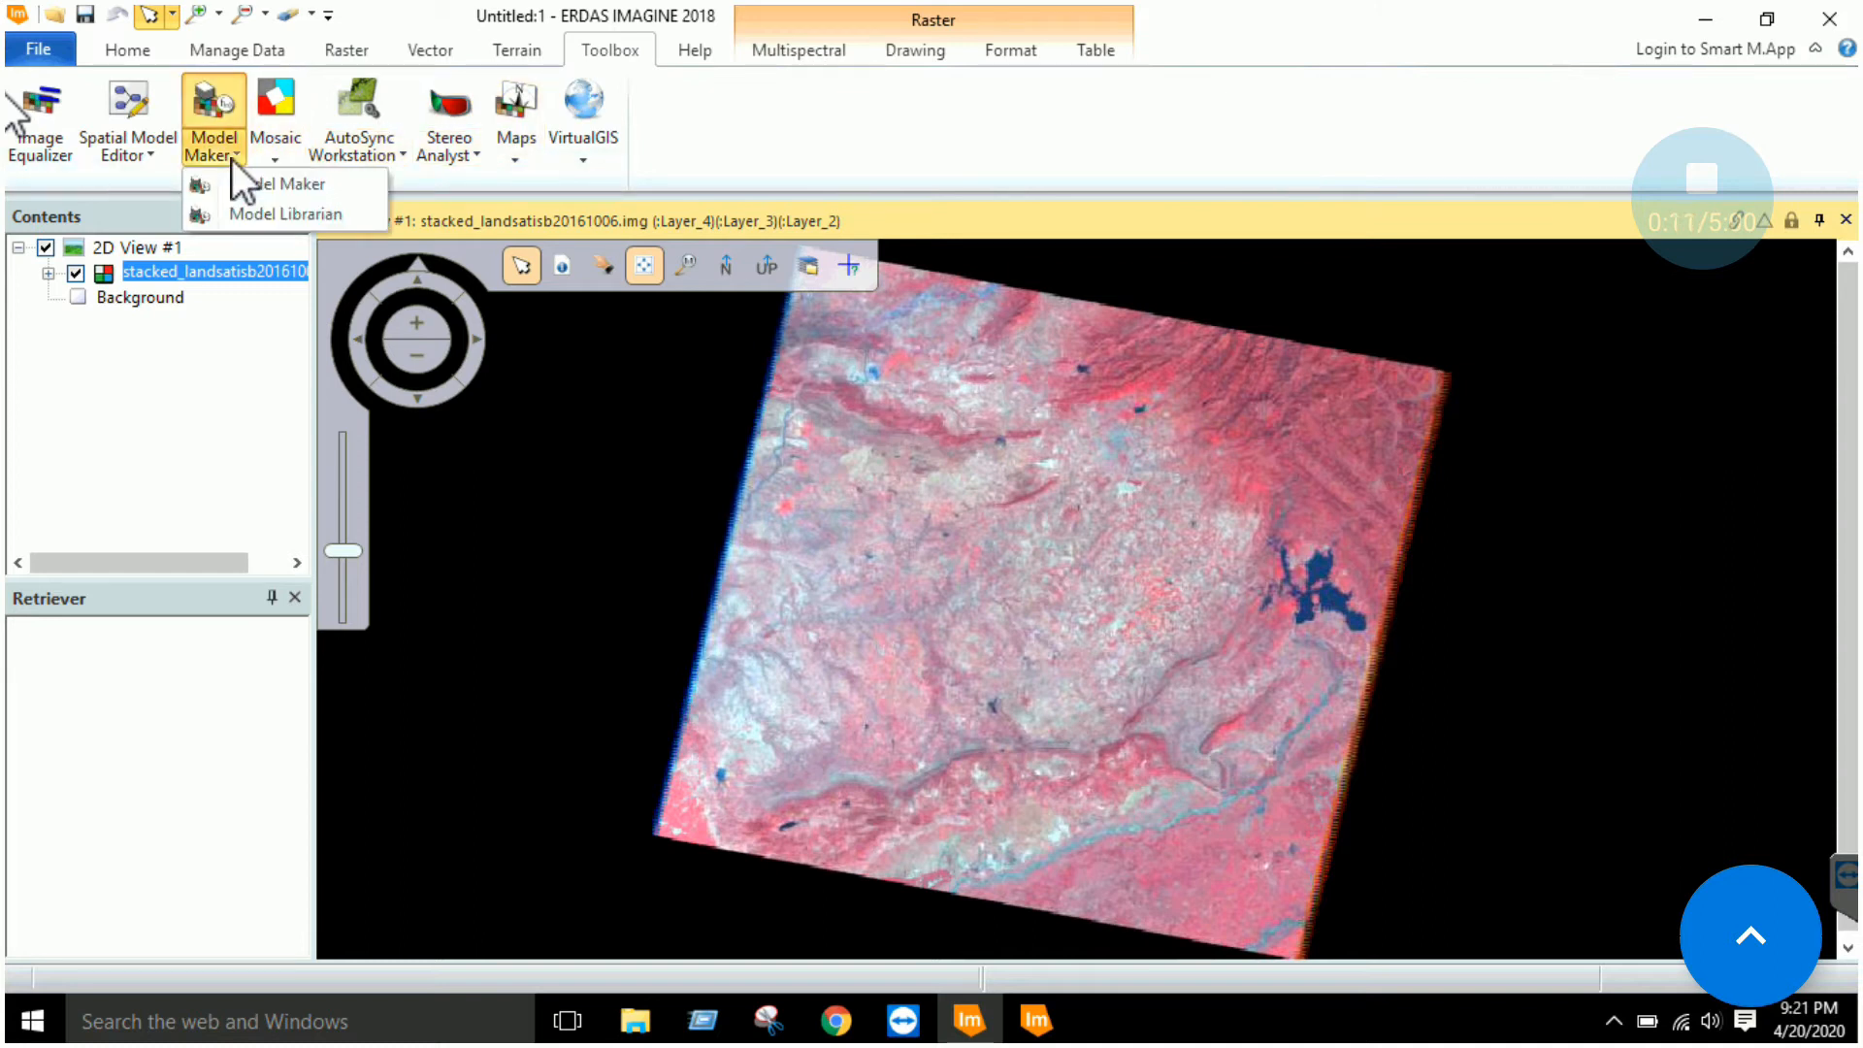
left_click(248, 183)
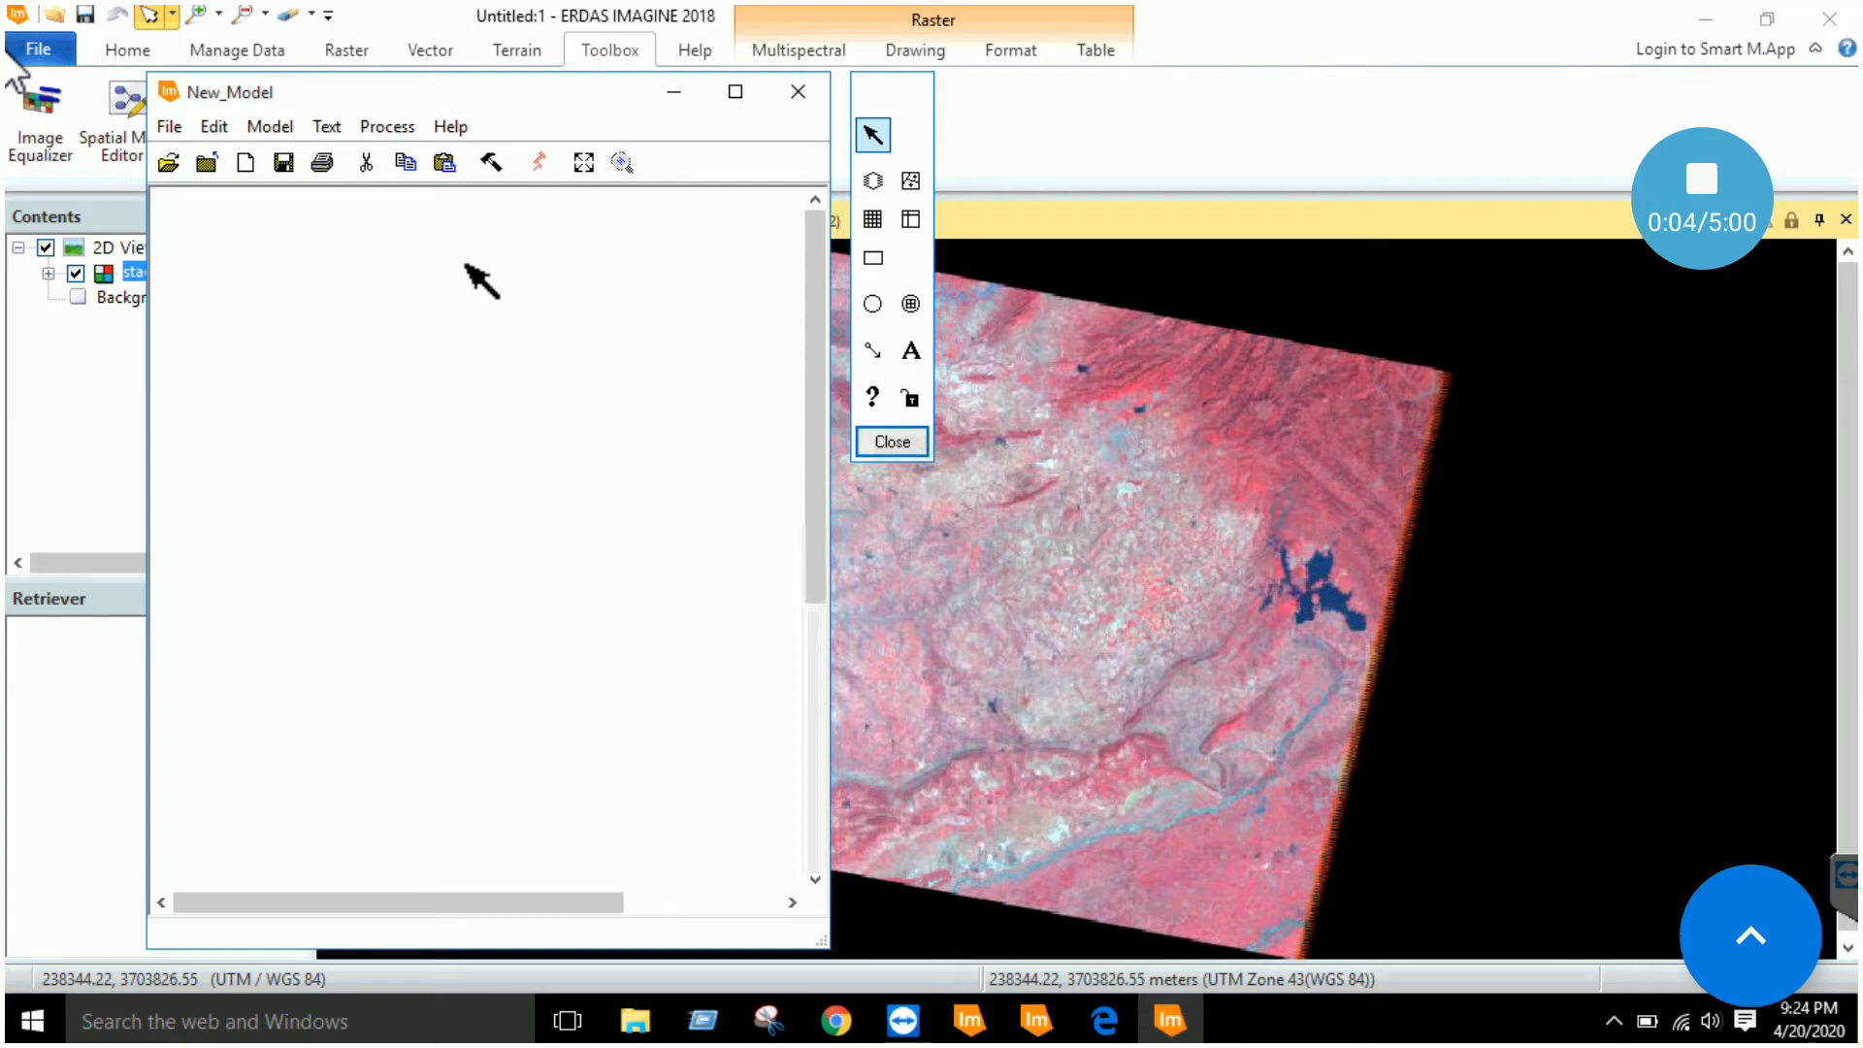
Place an input raster, a function below it and an output raster at the bottom of the model.
left_click(873, 181)
left_click(482, 311)
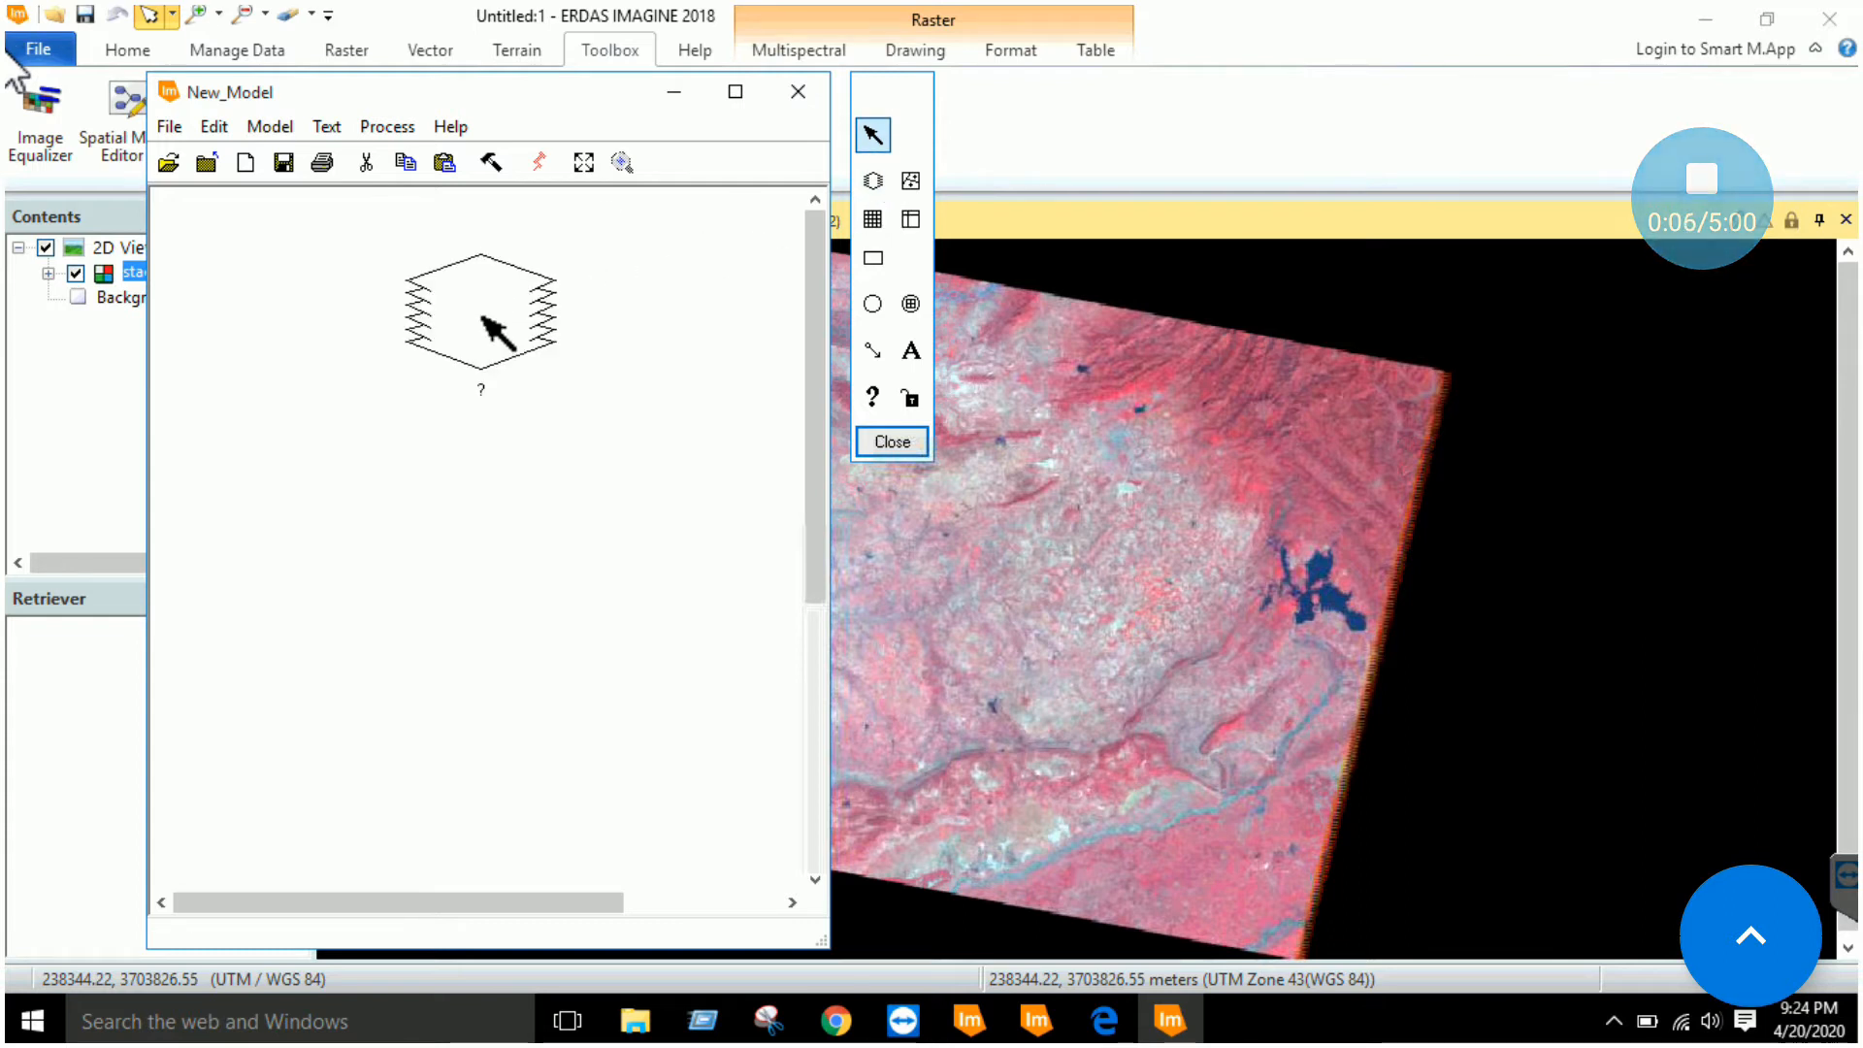
left_click(872, 304)
left_click(474, 512)
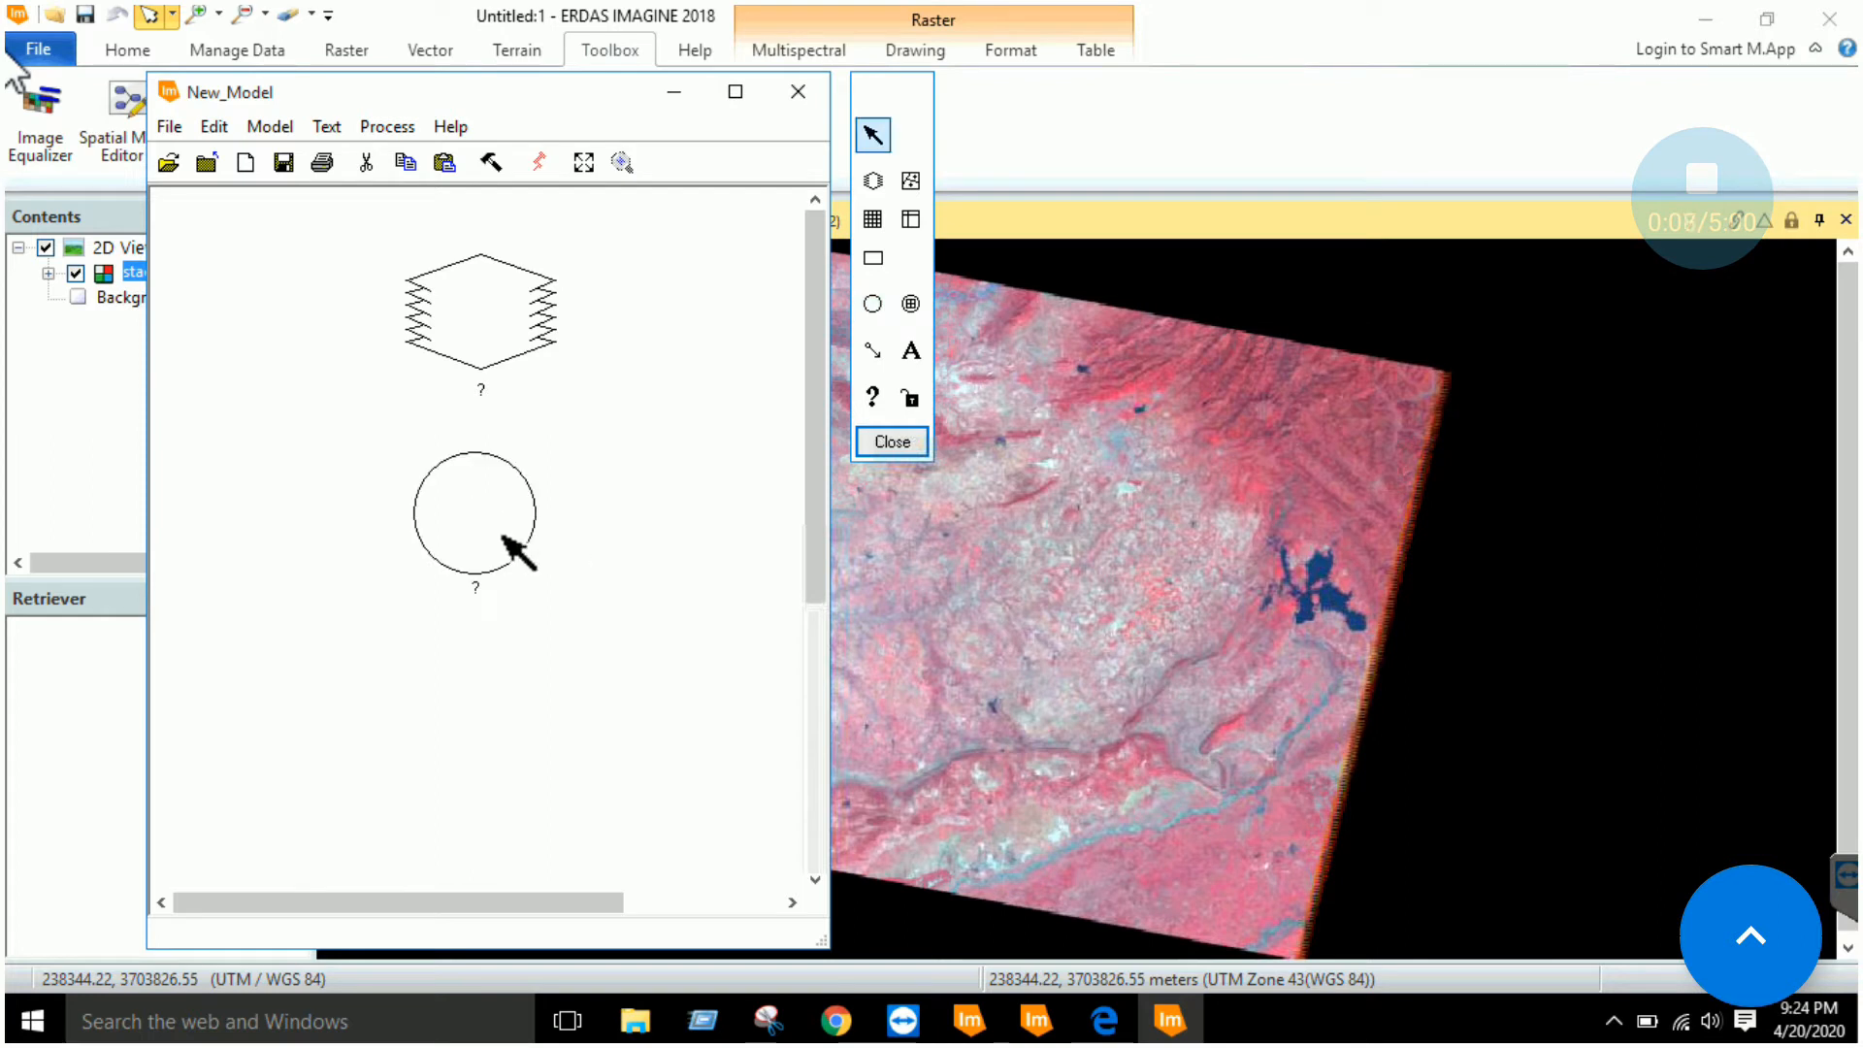
left_click(874, 180)
left_click(469, 730)
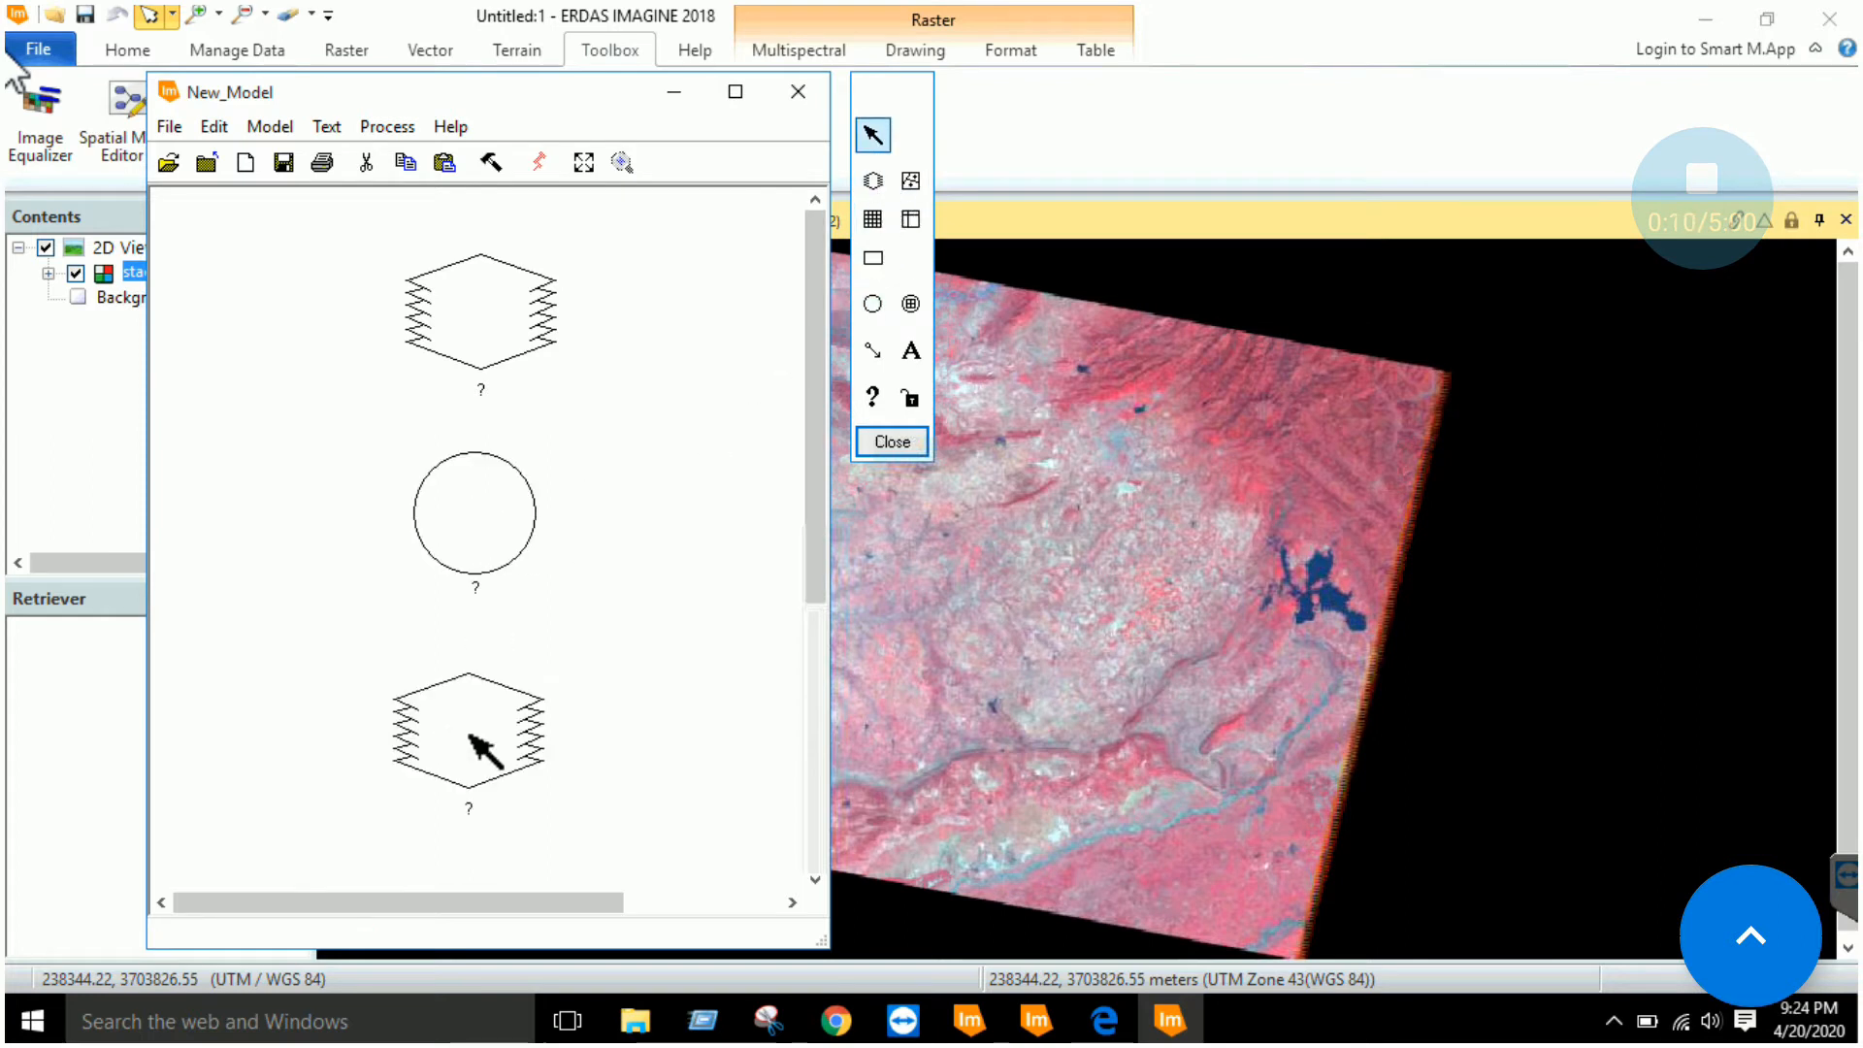
Connect the upper raster to the function and the function to the lower raster.
left_click(872, 350)
left_click_drag(476, 344, 472, 475)
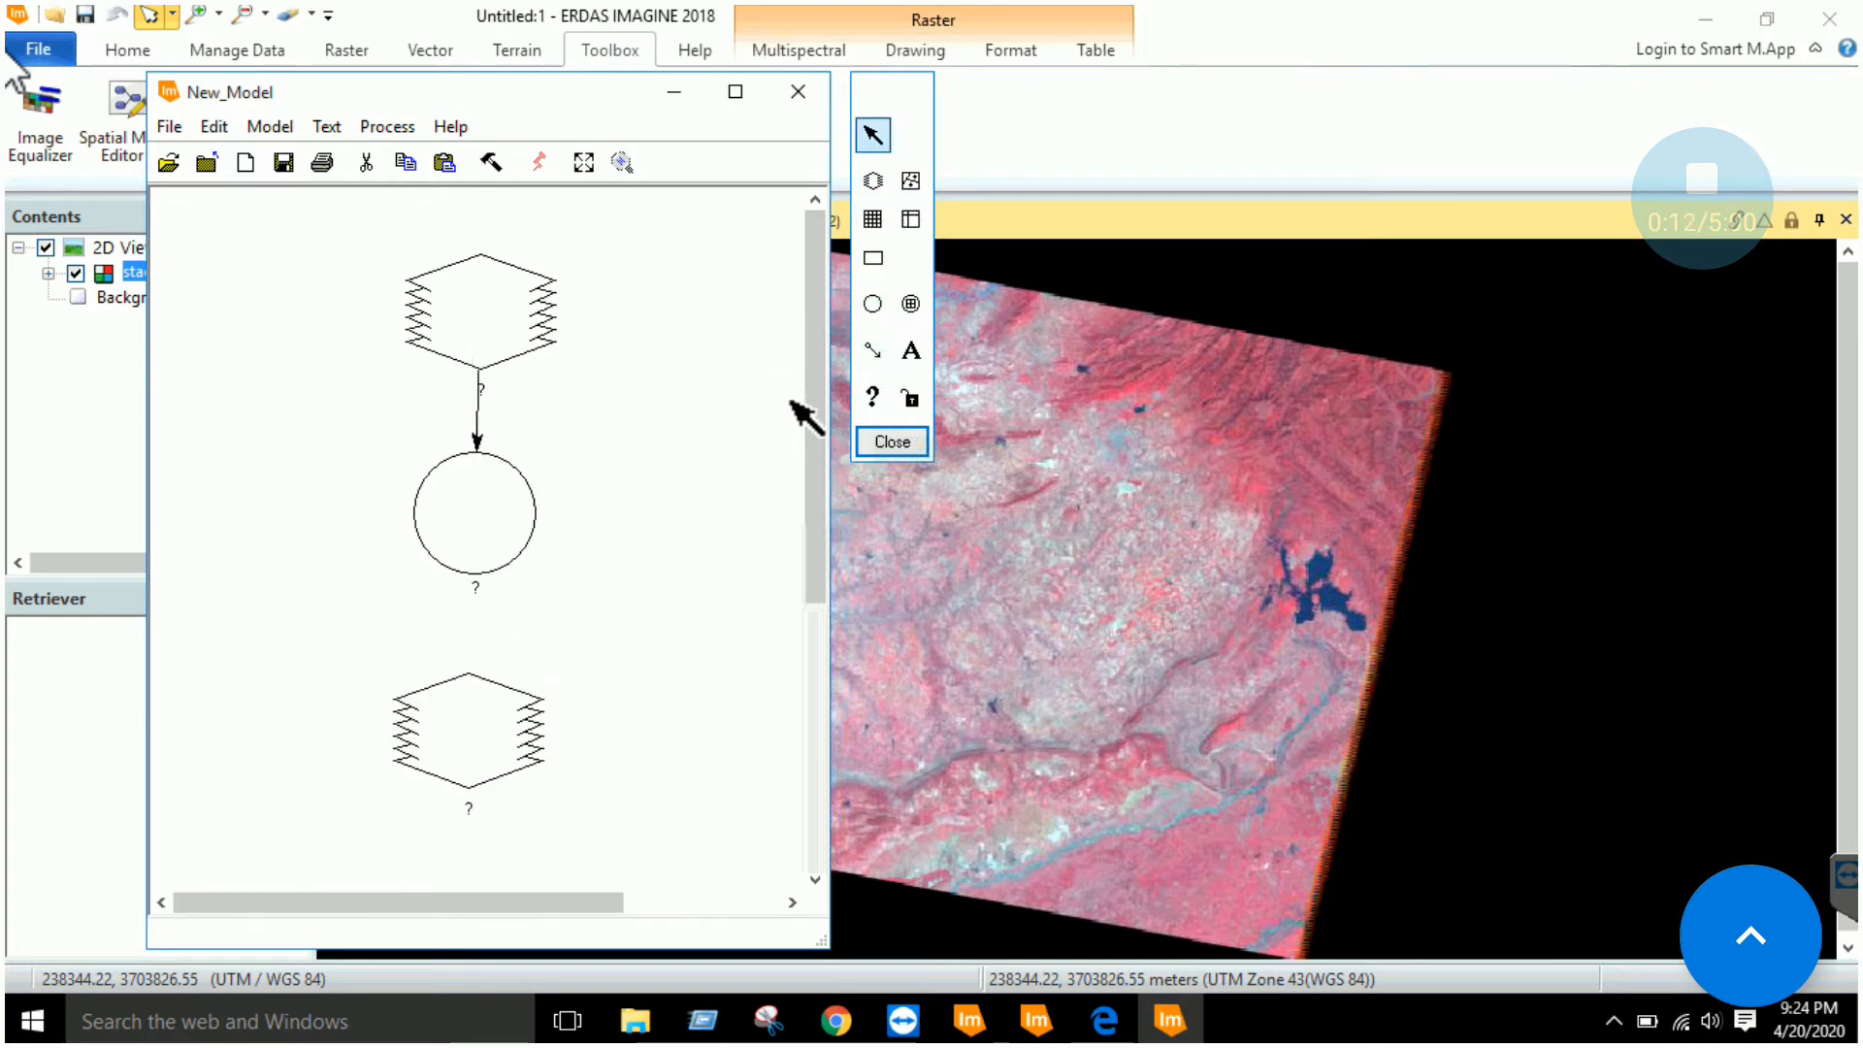
left_click(873, 350)
left_click_drag(467, 561, 481, 708)
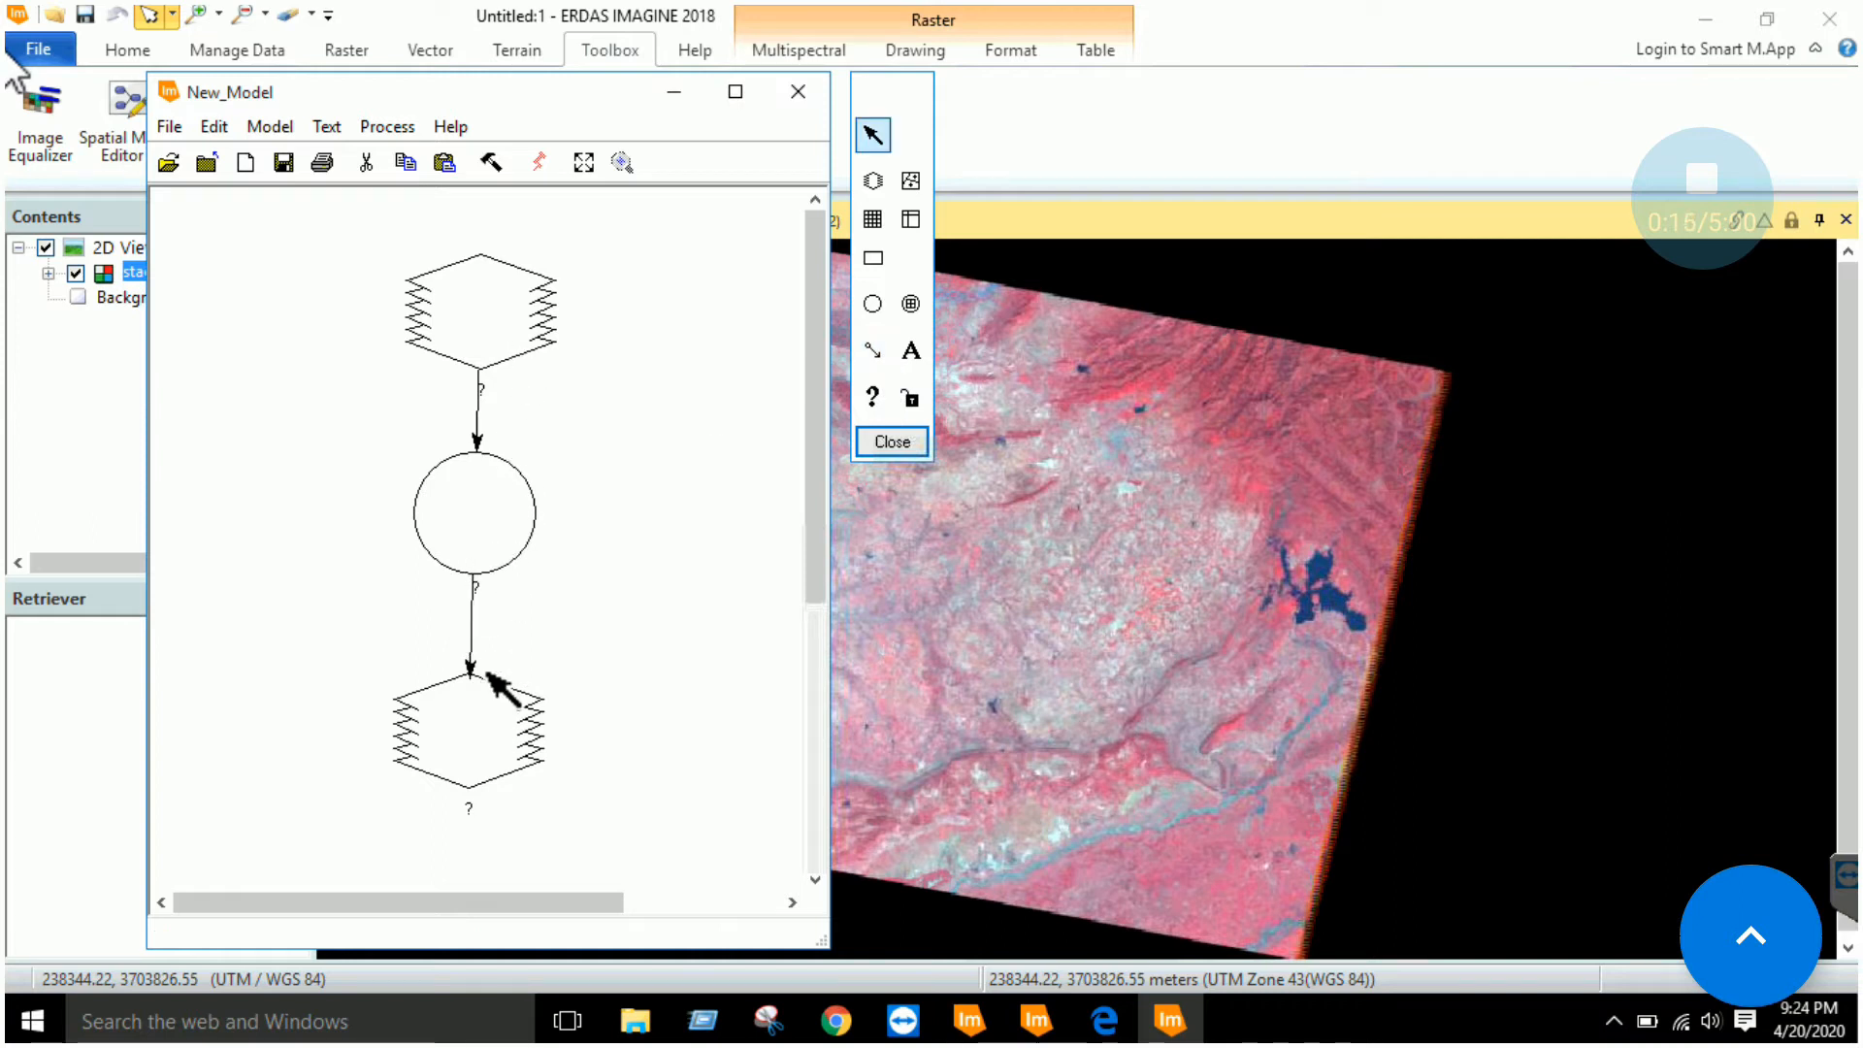
Assign stacked_landsatisb20161006.img from the data folder to the model's upper raster.
double_click(506, 337)
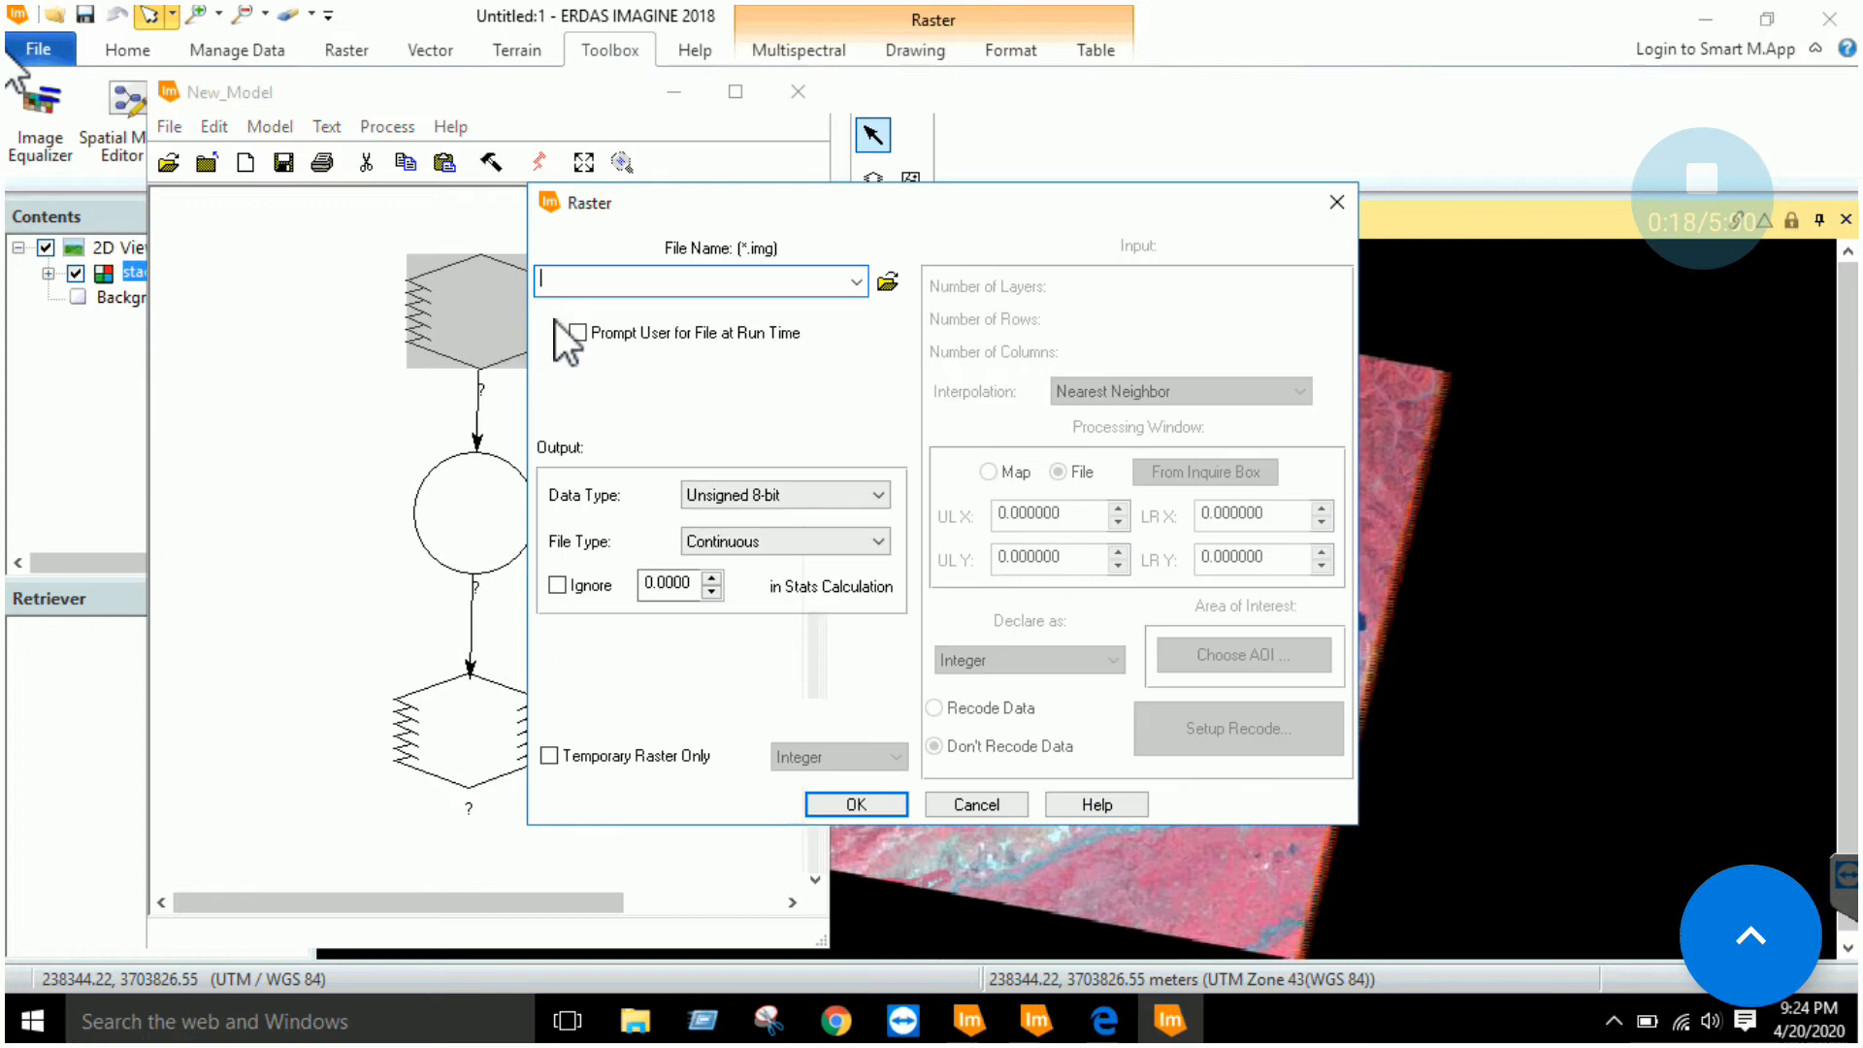
left_click(886, 282)
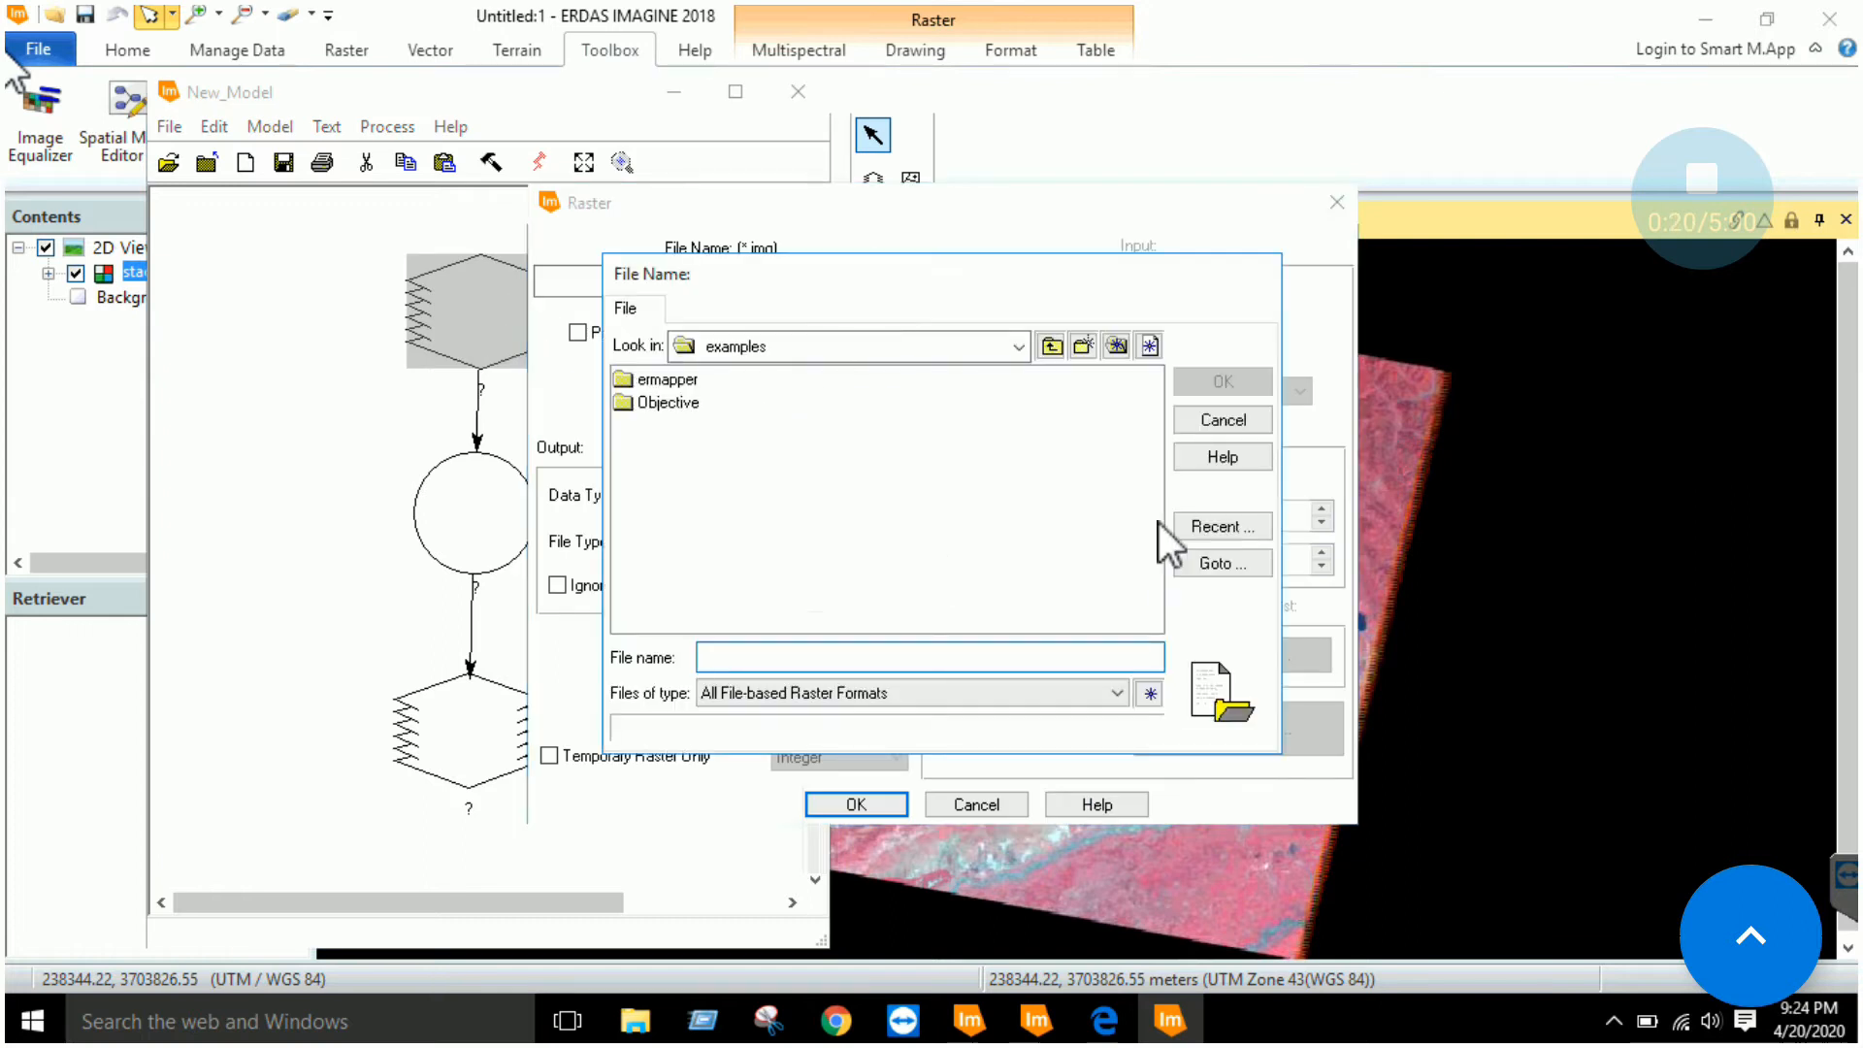
left_click(1195, 526)
double_click(1005, 444)
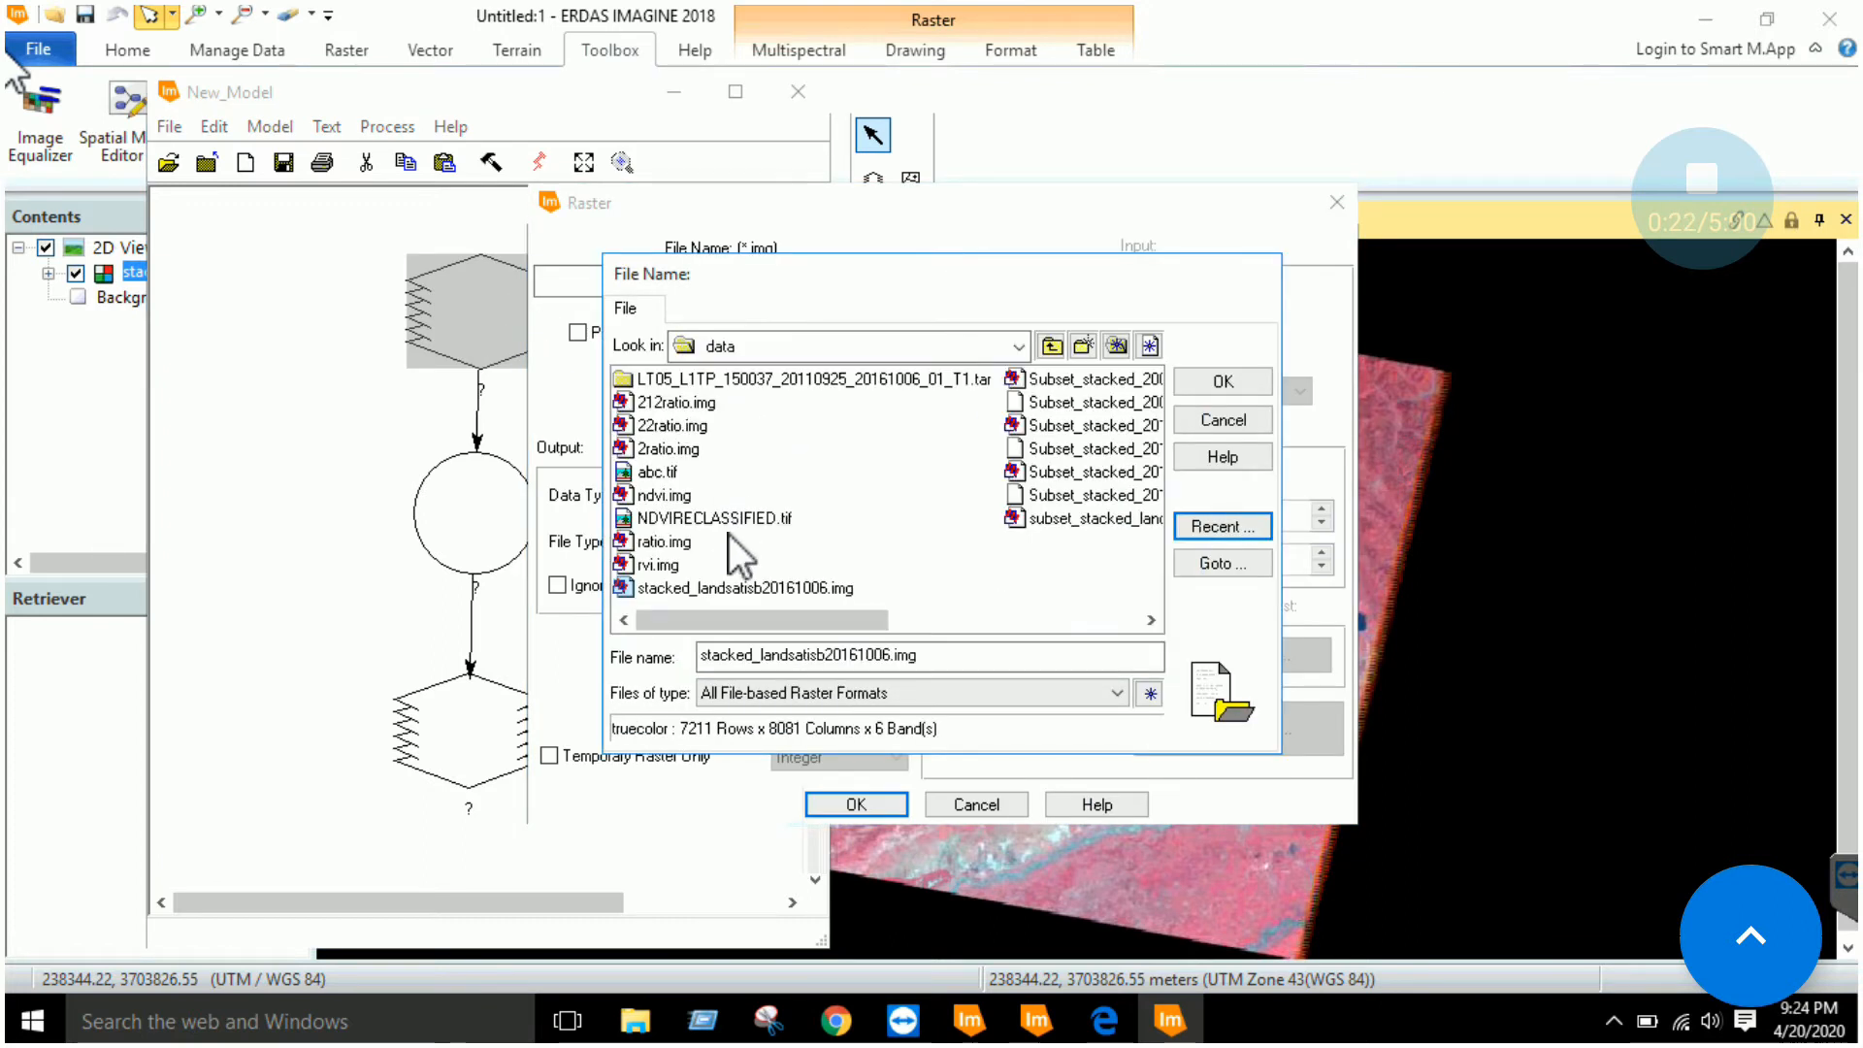
double_click(737, 588)
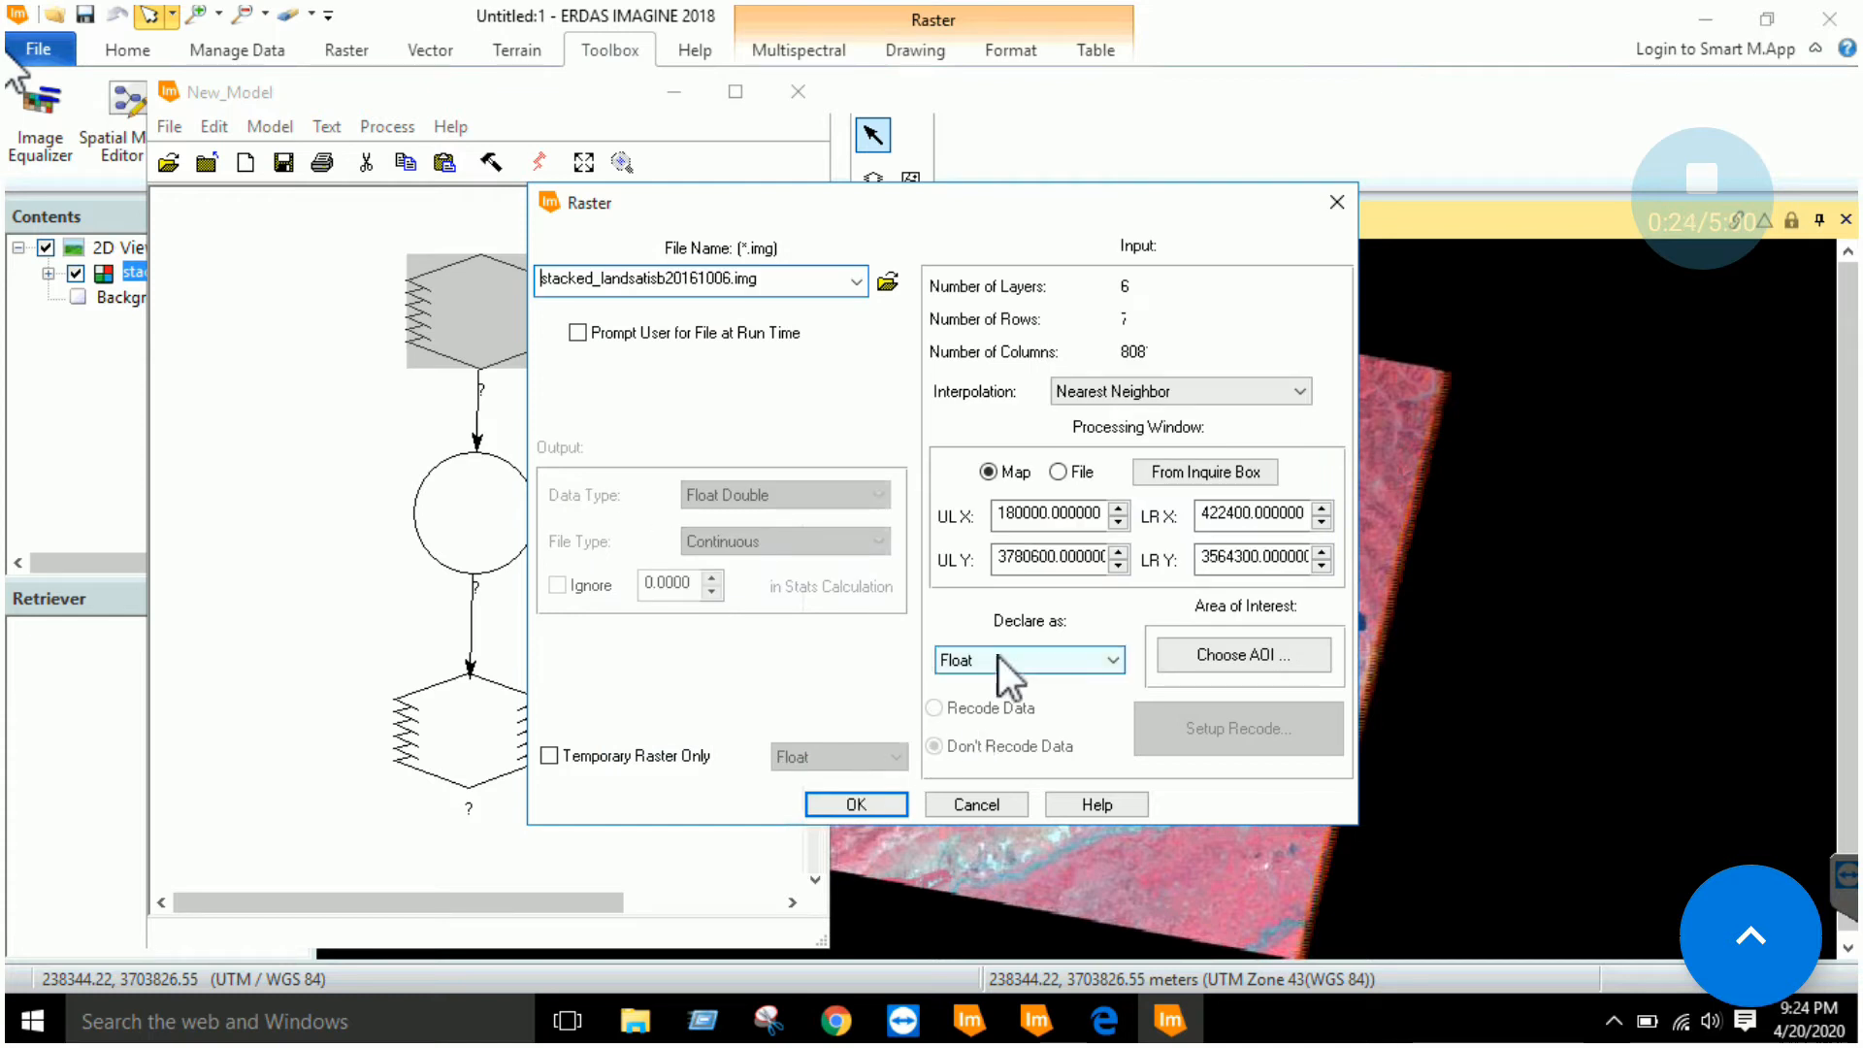
left_click(856, 804)
Open the function's definition, and consult the SAVI formula in the lecture PDF in Edge before returning to it.
left_click(504, 503)
double_click(502, 501)
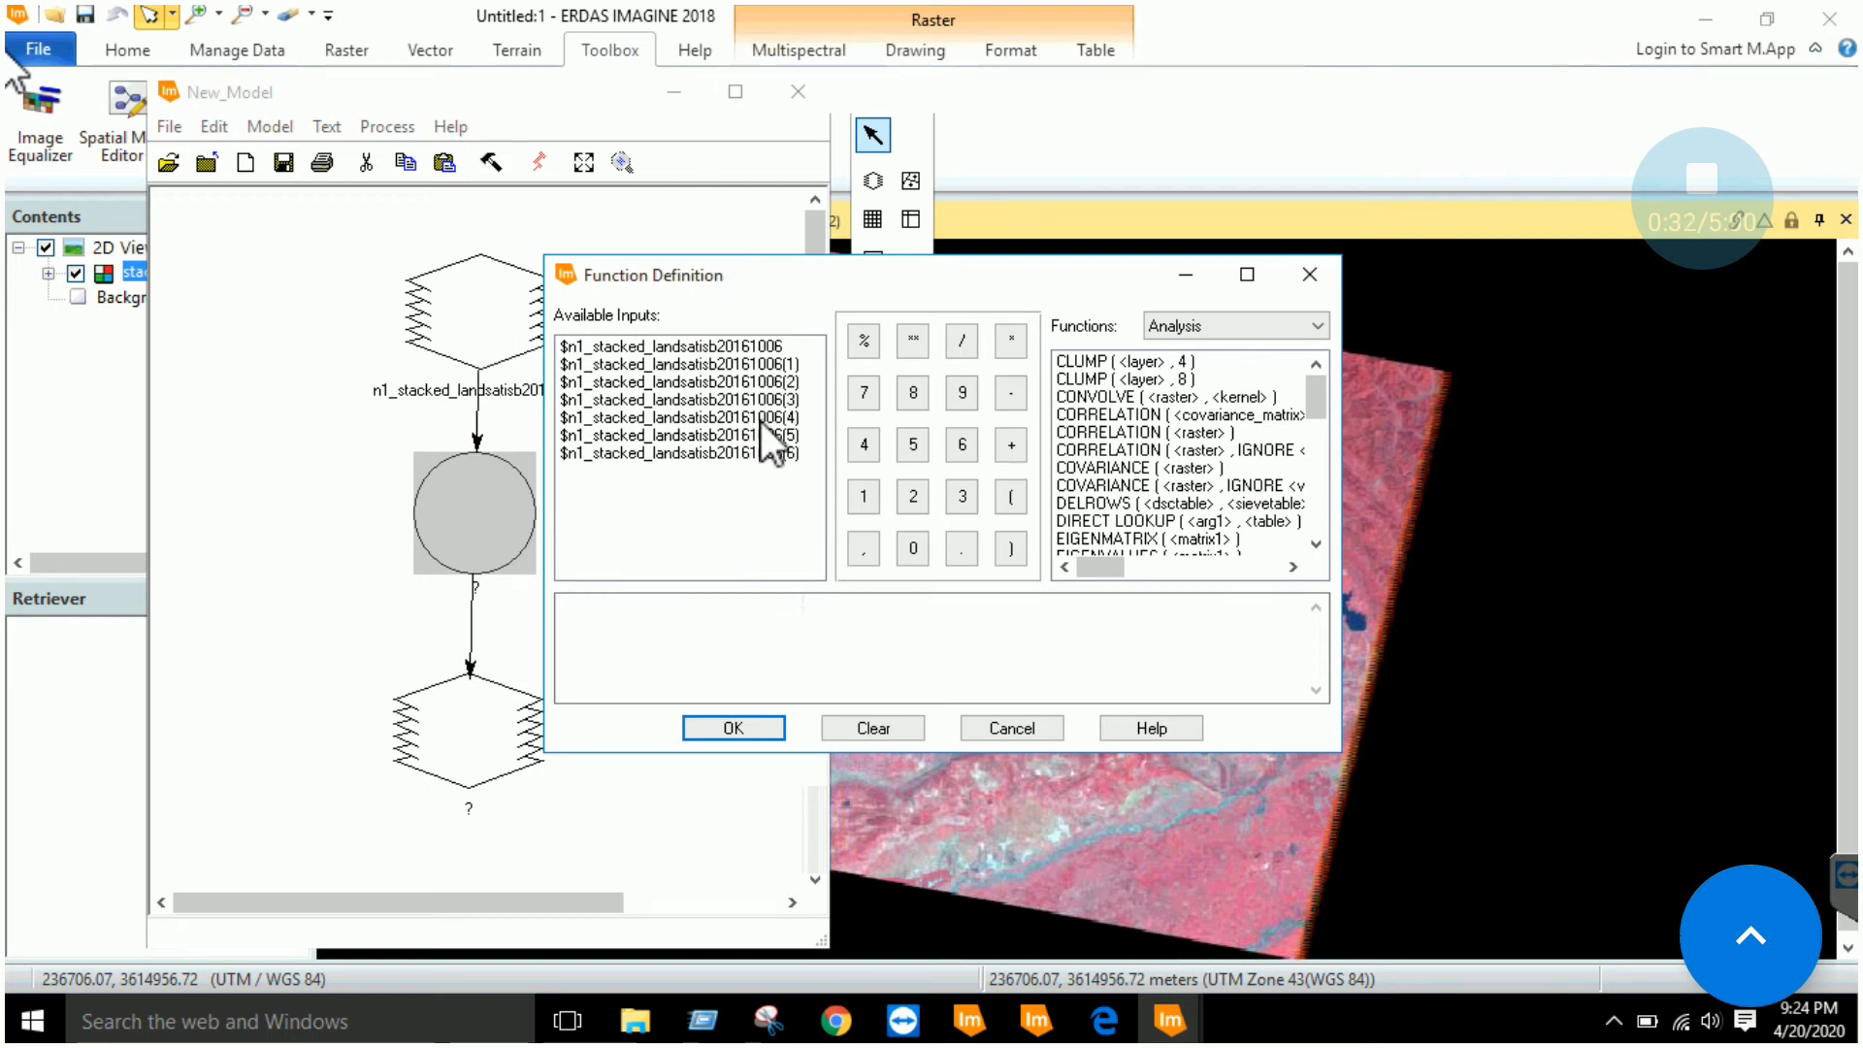
mouse_move(1108, 1033)
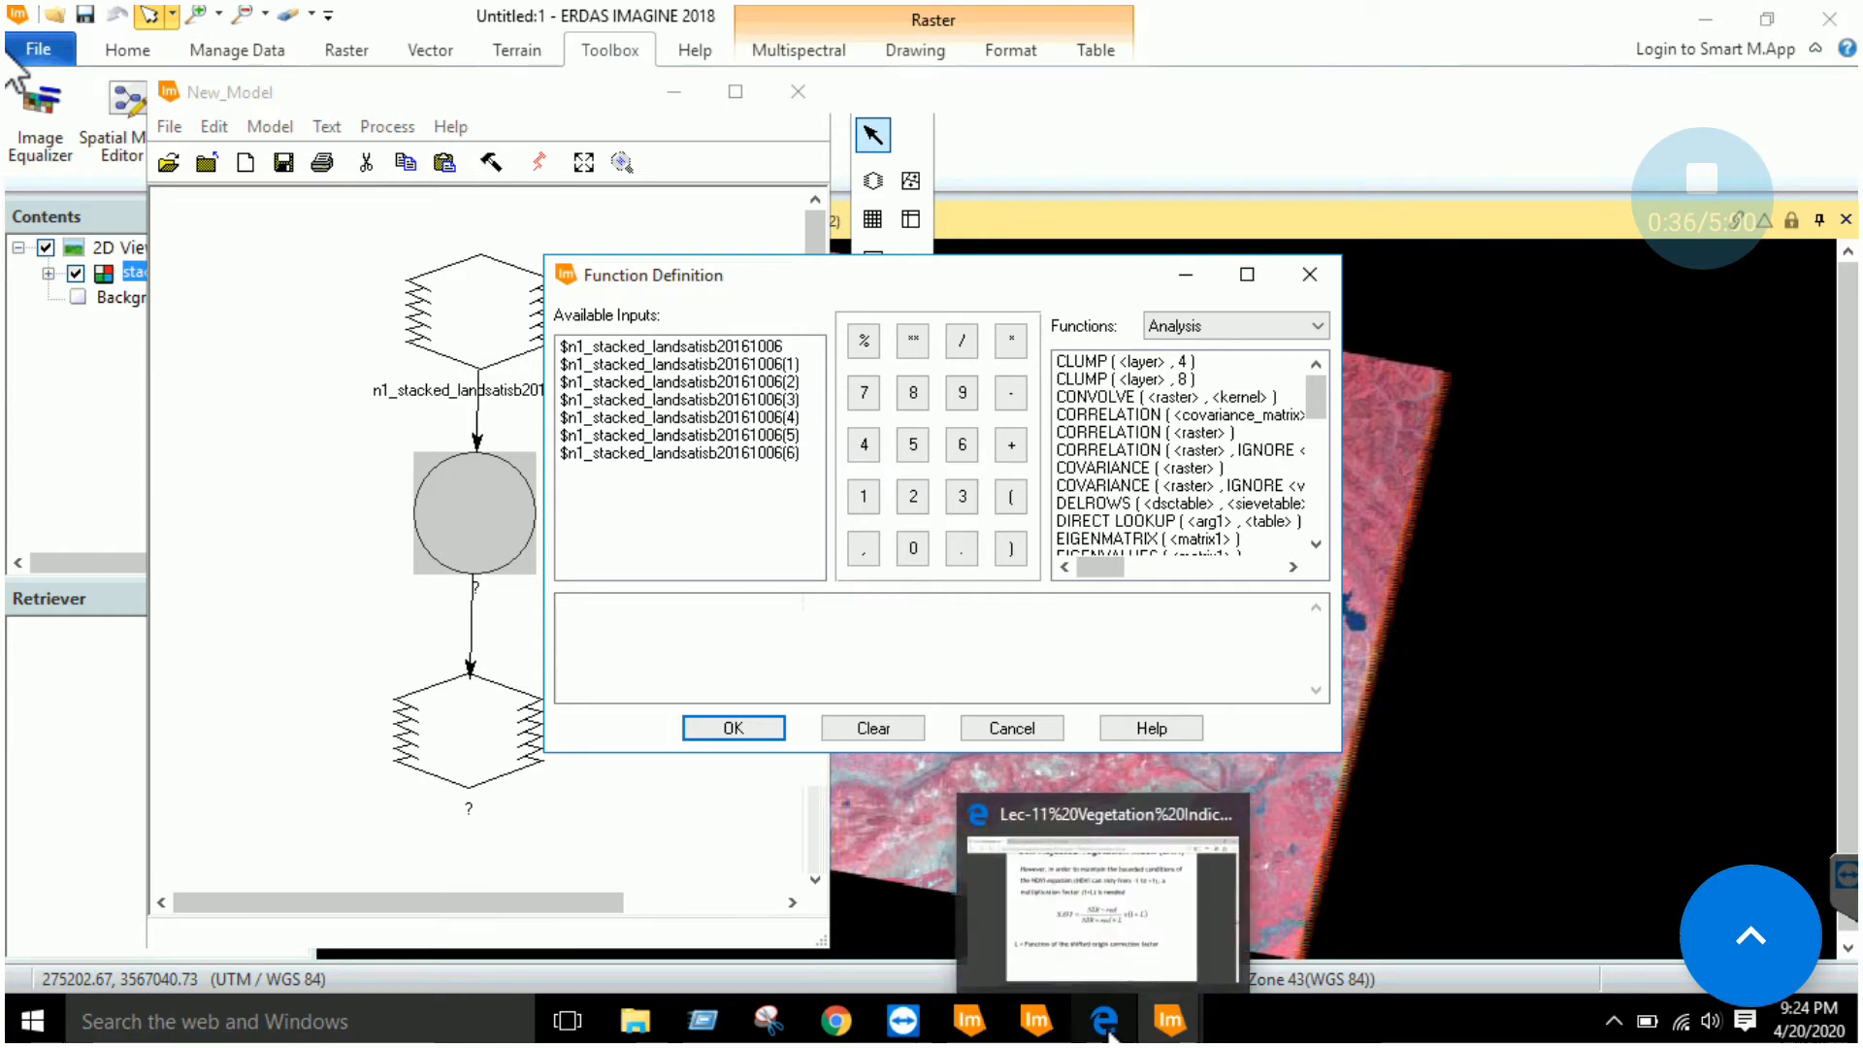
left_click(1108, 1032)
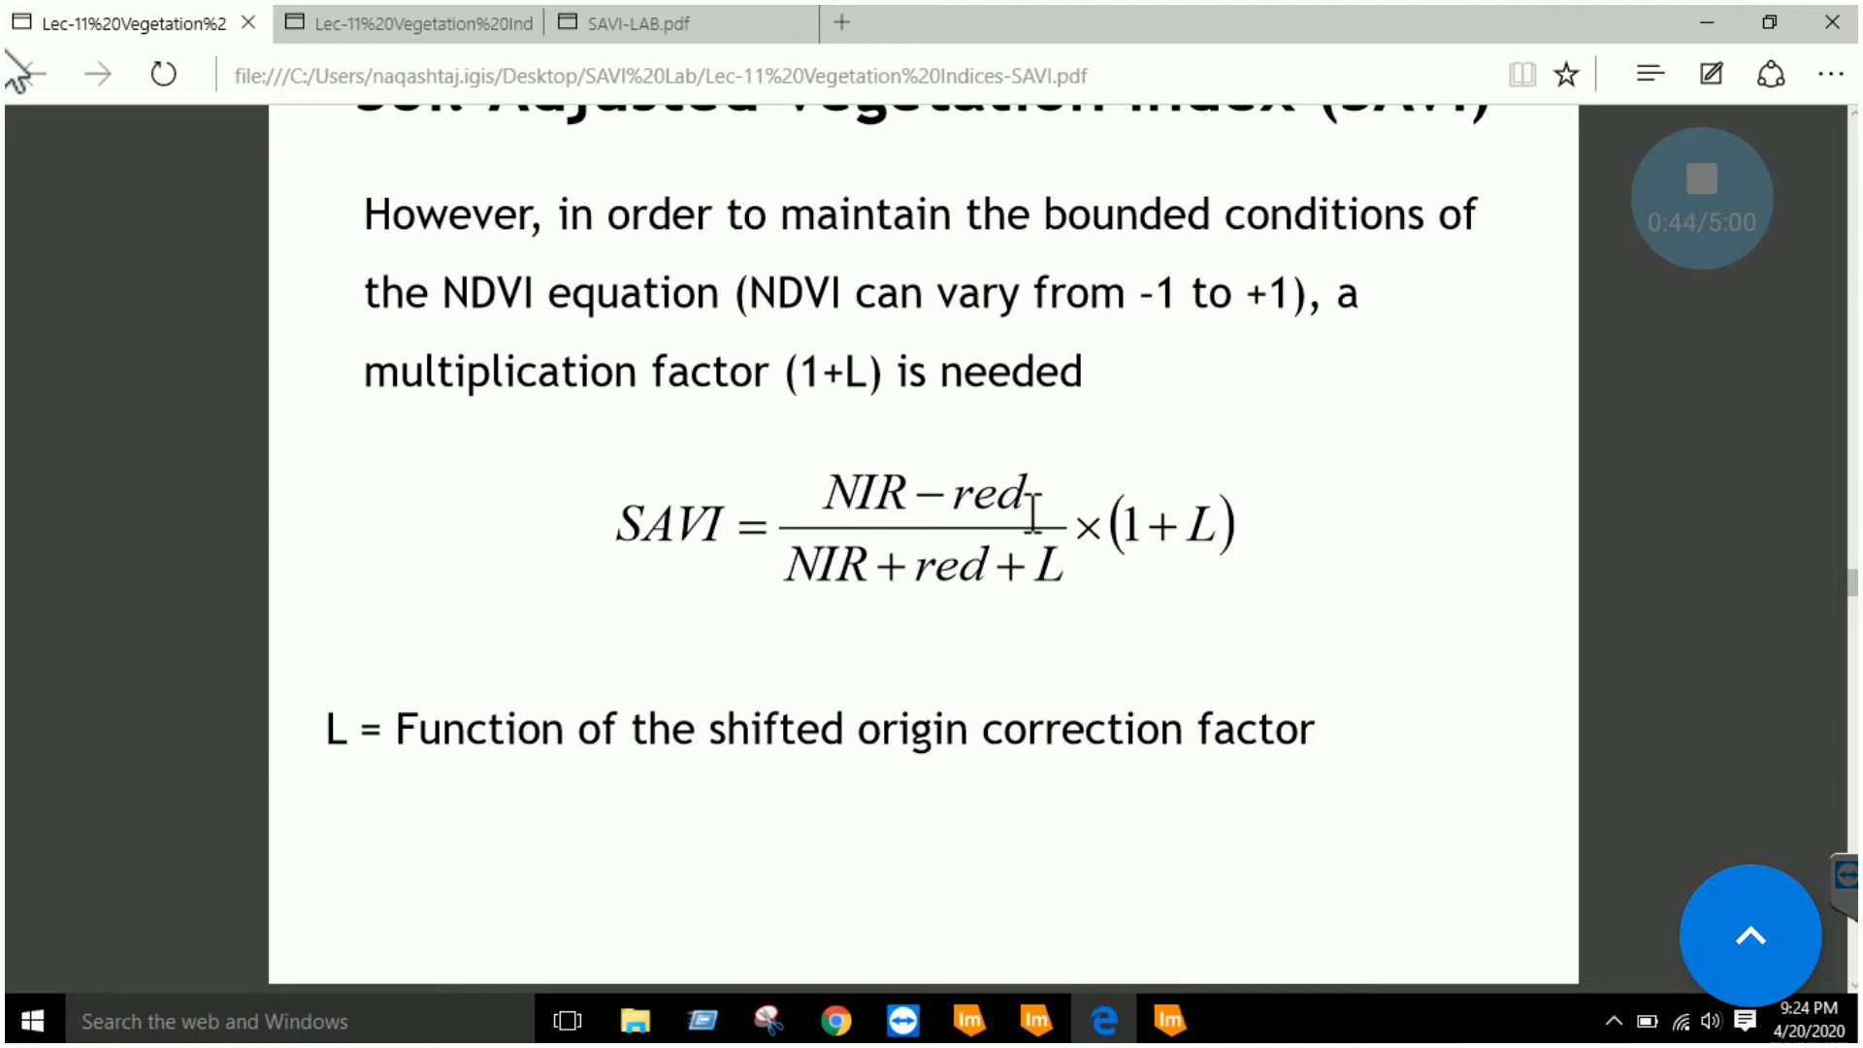
mouse_move(1169, 1019)
left_click(1191, 932)
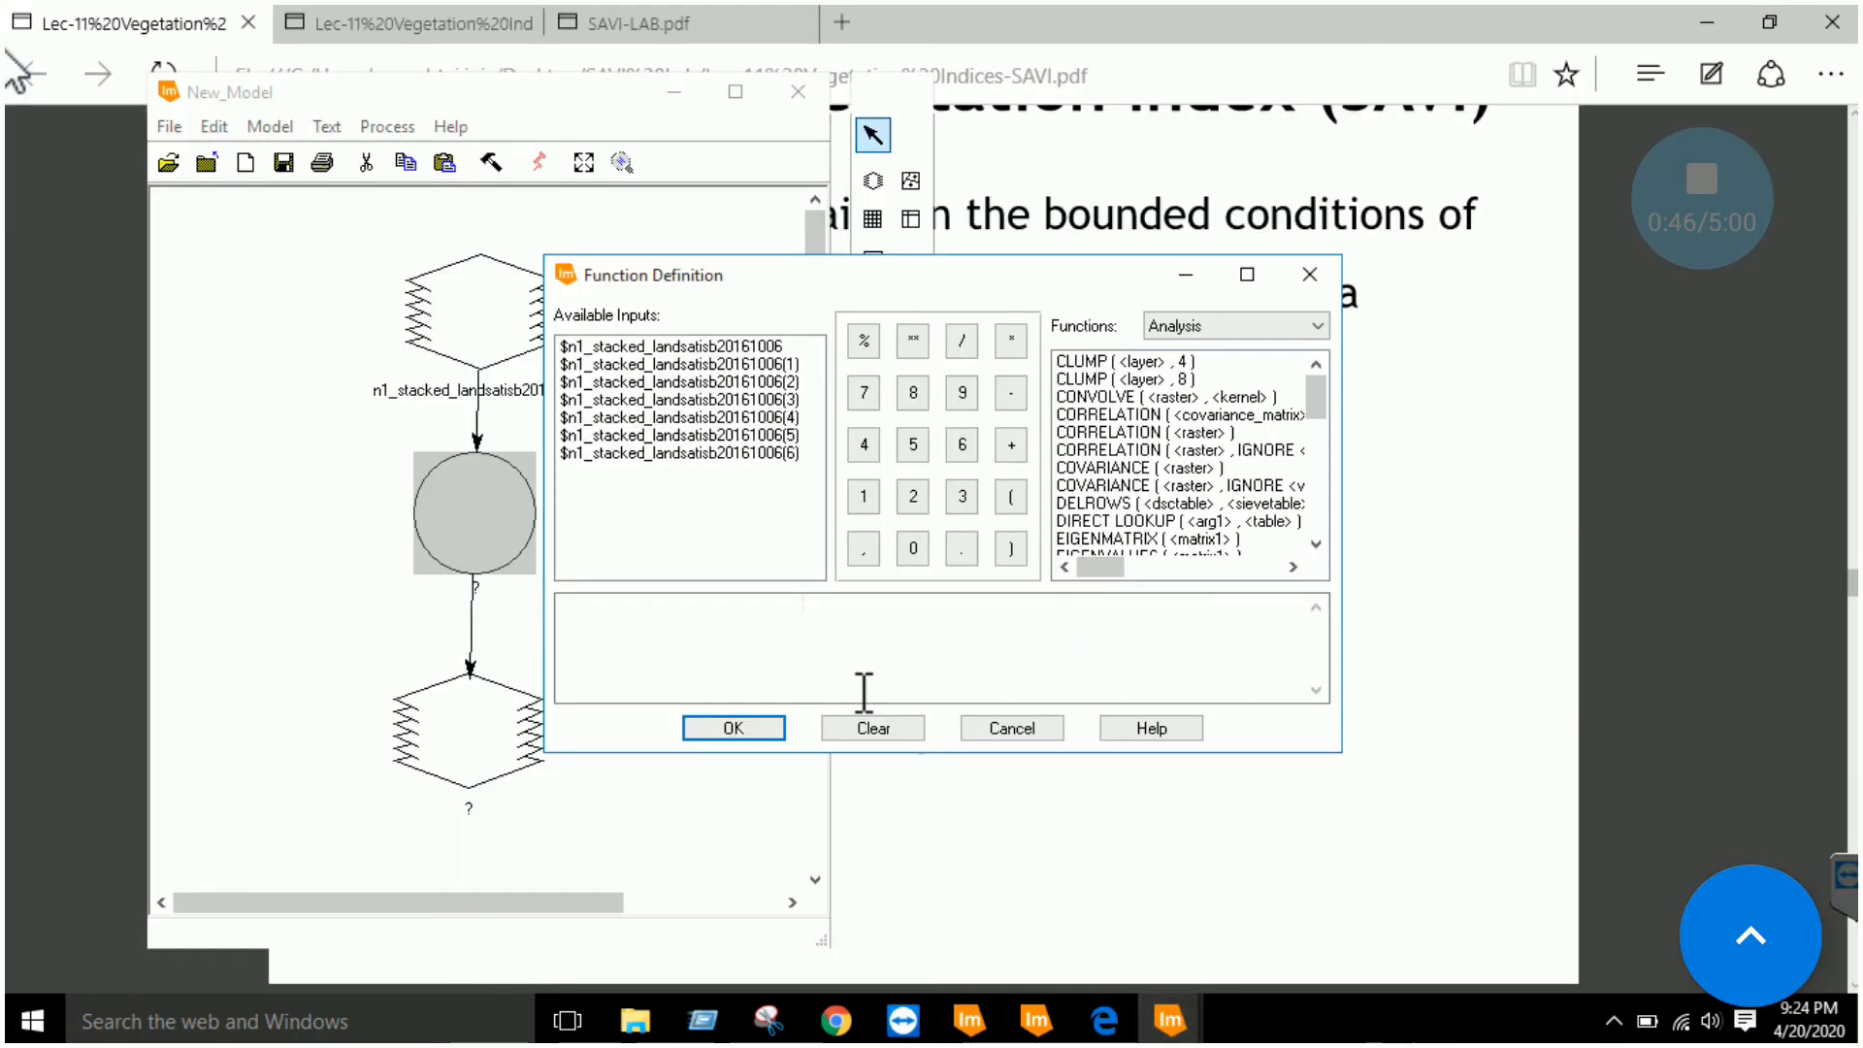
Enter the NIR minus red expression ($n1_stacked_landsatisb20161006(4) - $n1_stacked_landsatisb20161006(3)) in the function definition.
left_click(1010, 496)
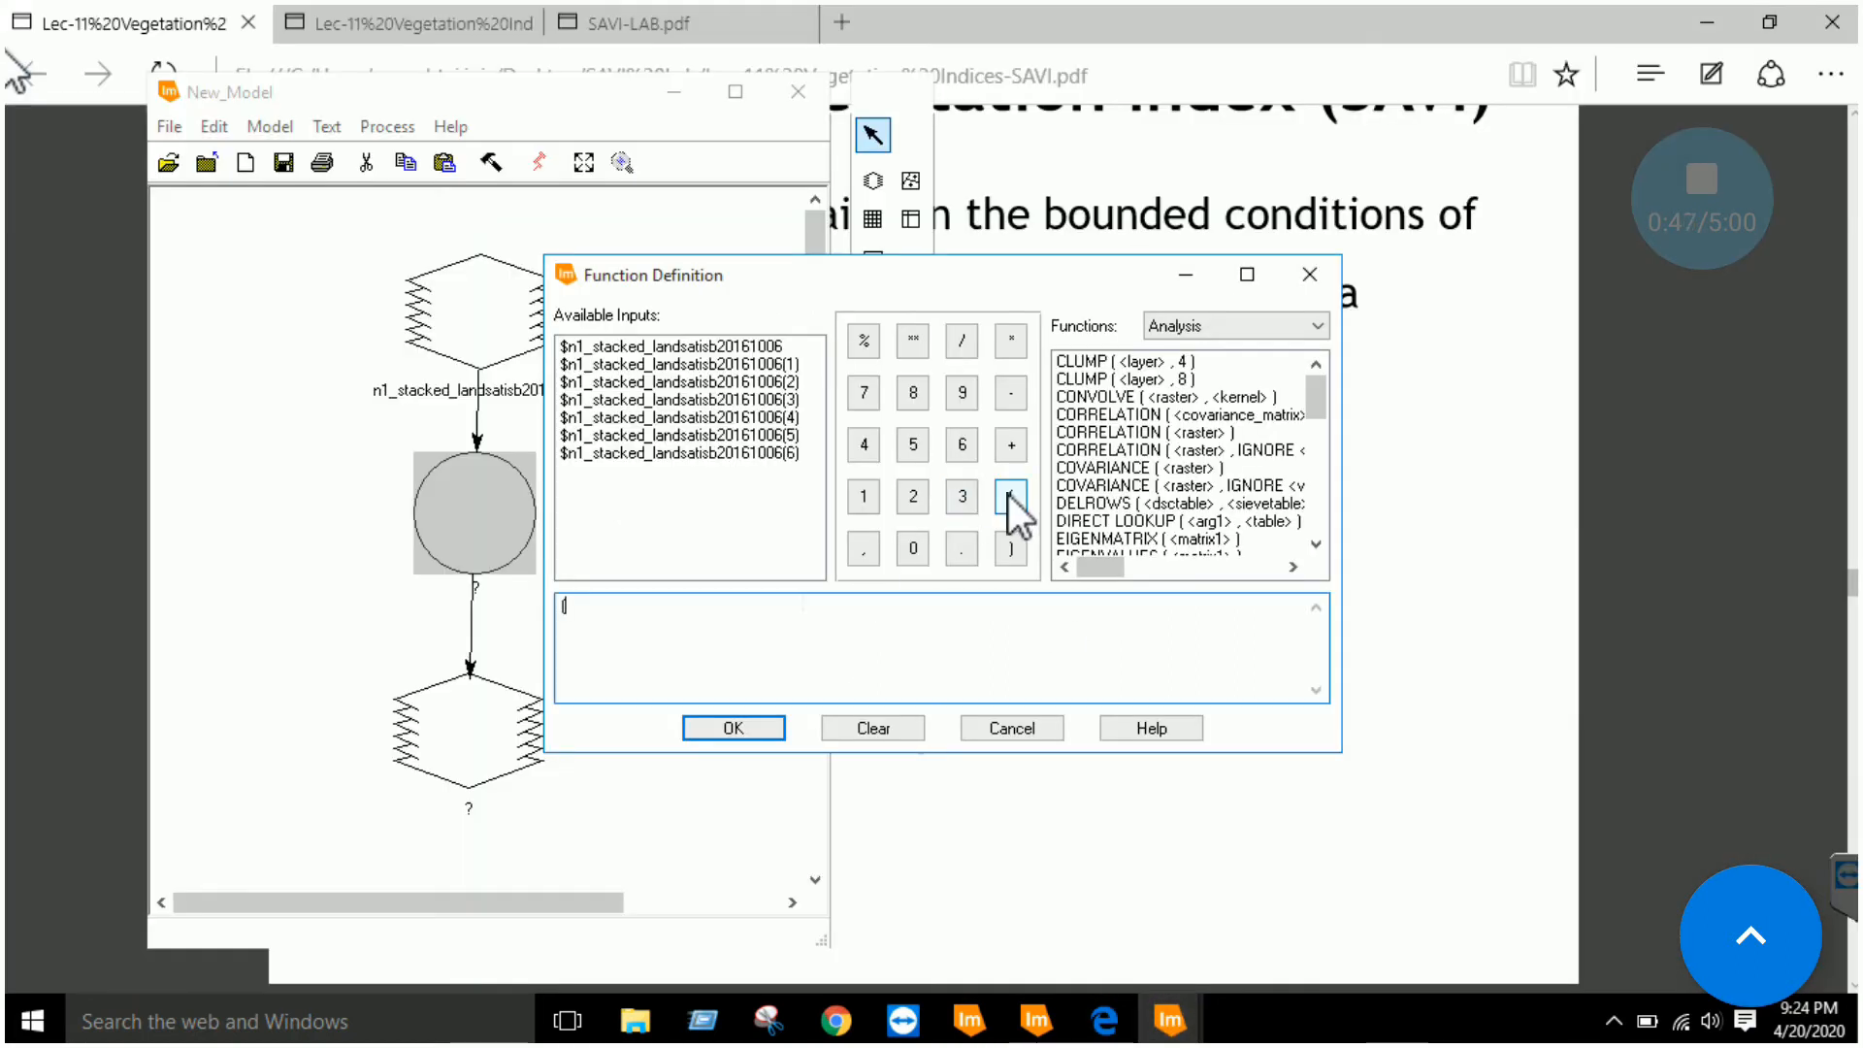
left_click(772, 417)
left_click(1009, 392)
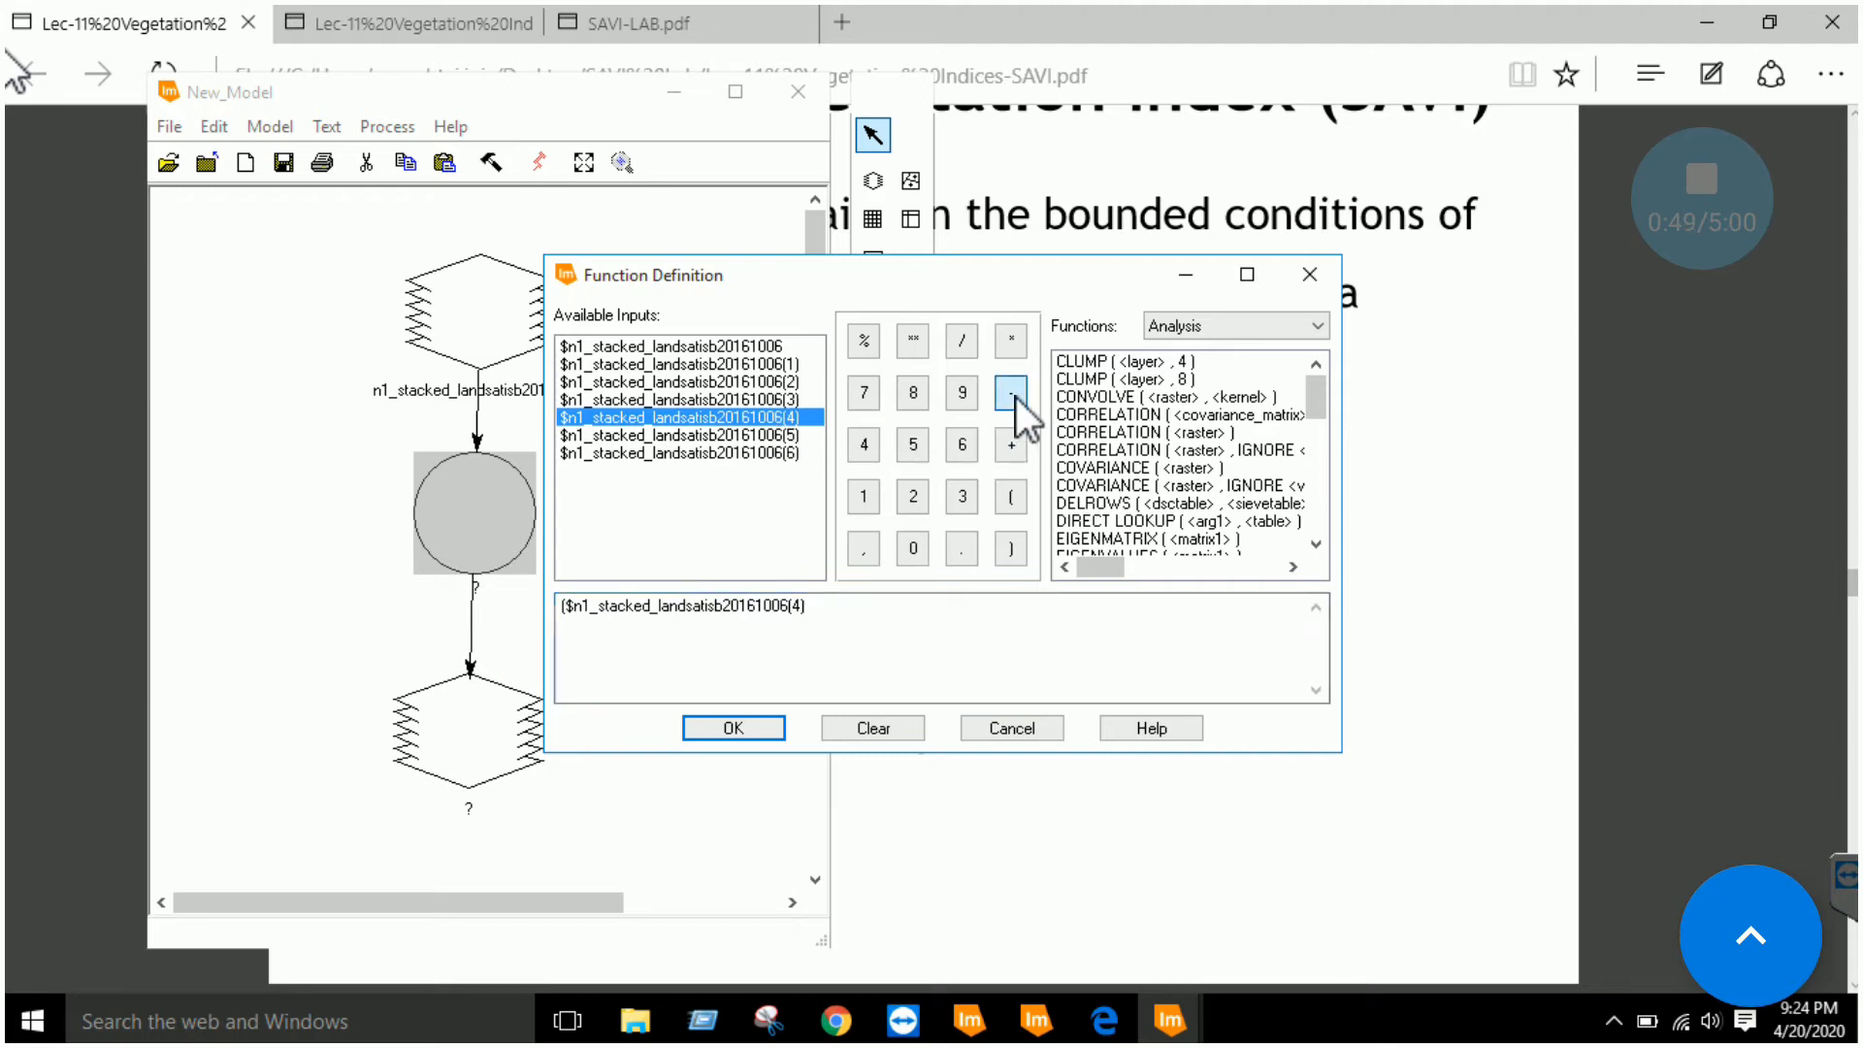
left_click(801, 401)
left_click(1011, 549)
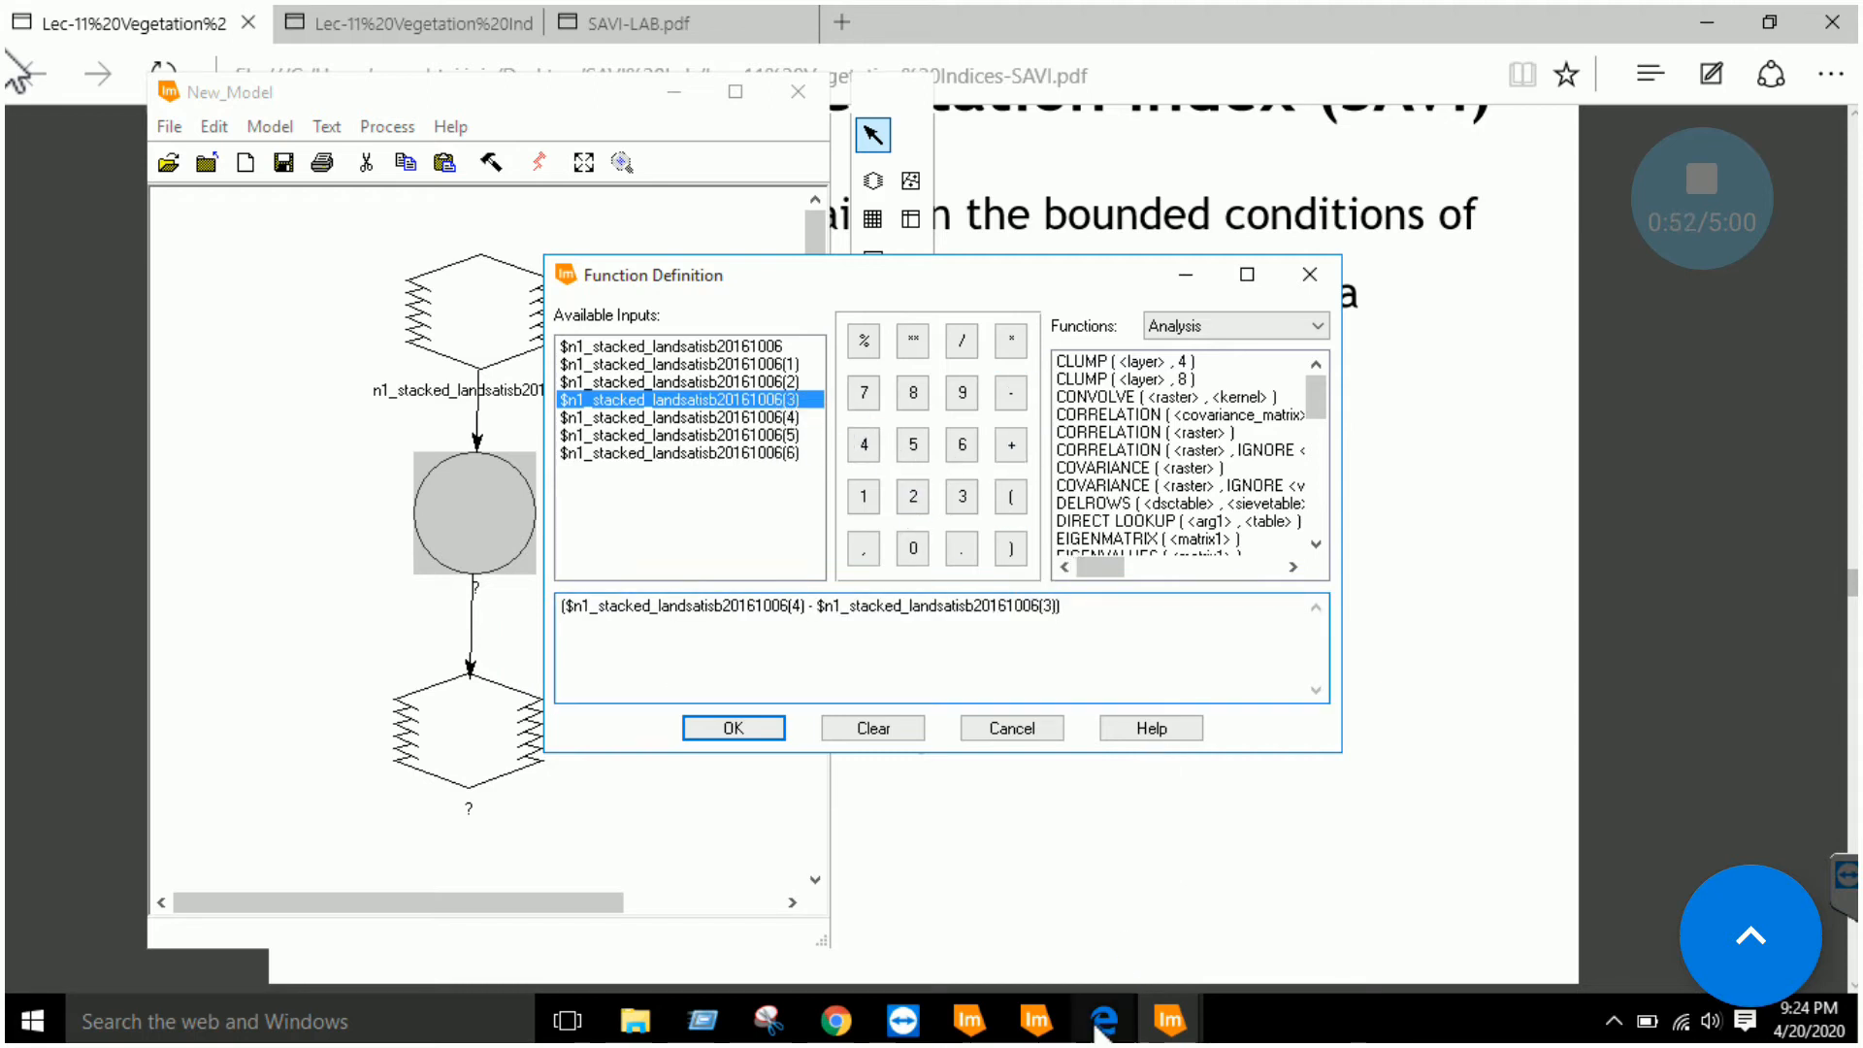
Check the numerator and multiplication factor of the SAVI formula in the lecture PDF in Edge, and return to the function definition.
left_click(1384, 772)
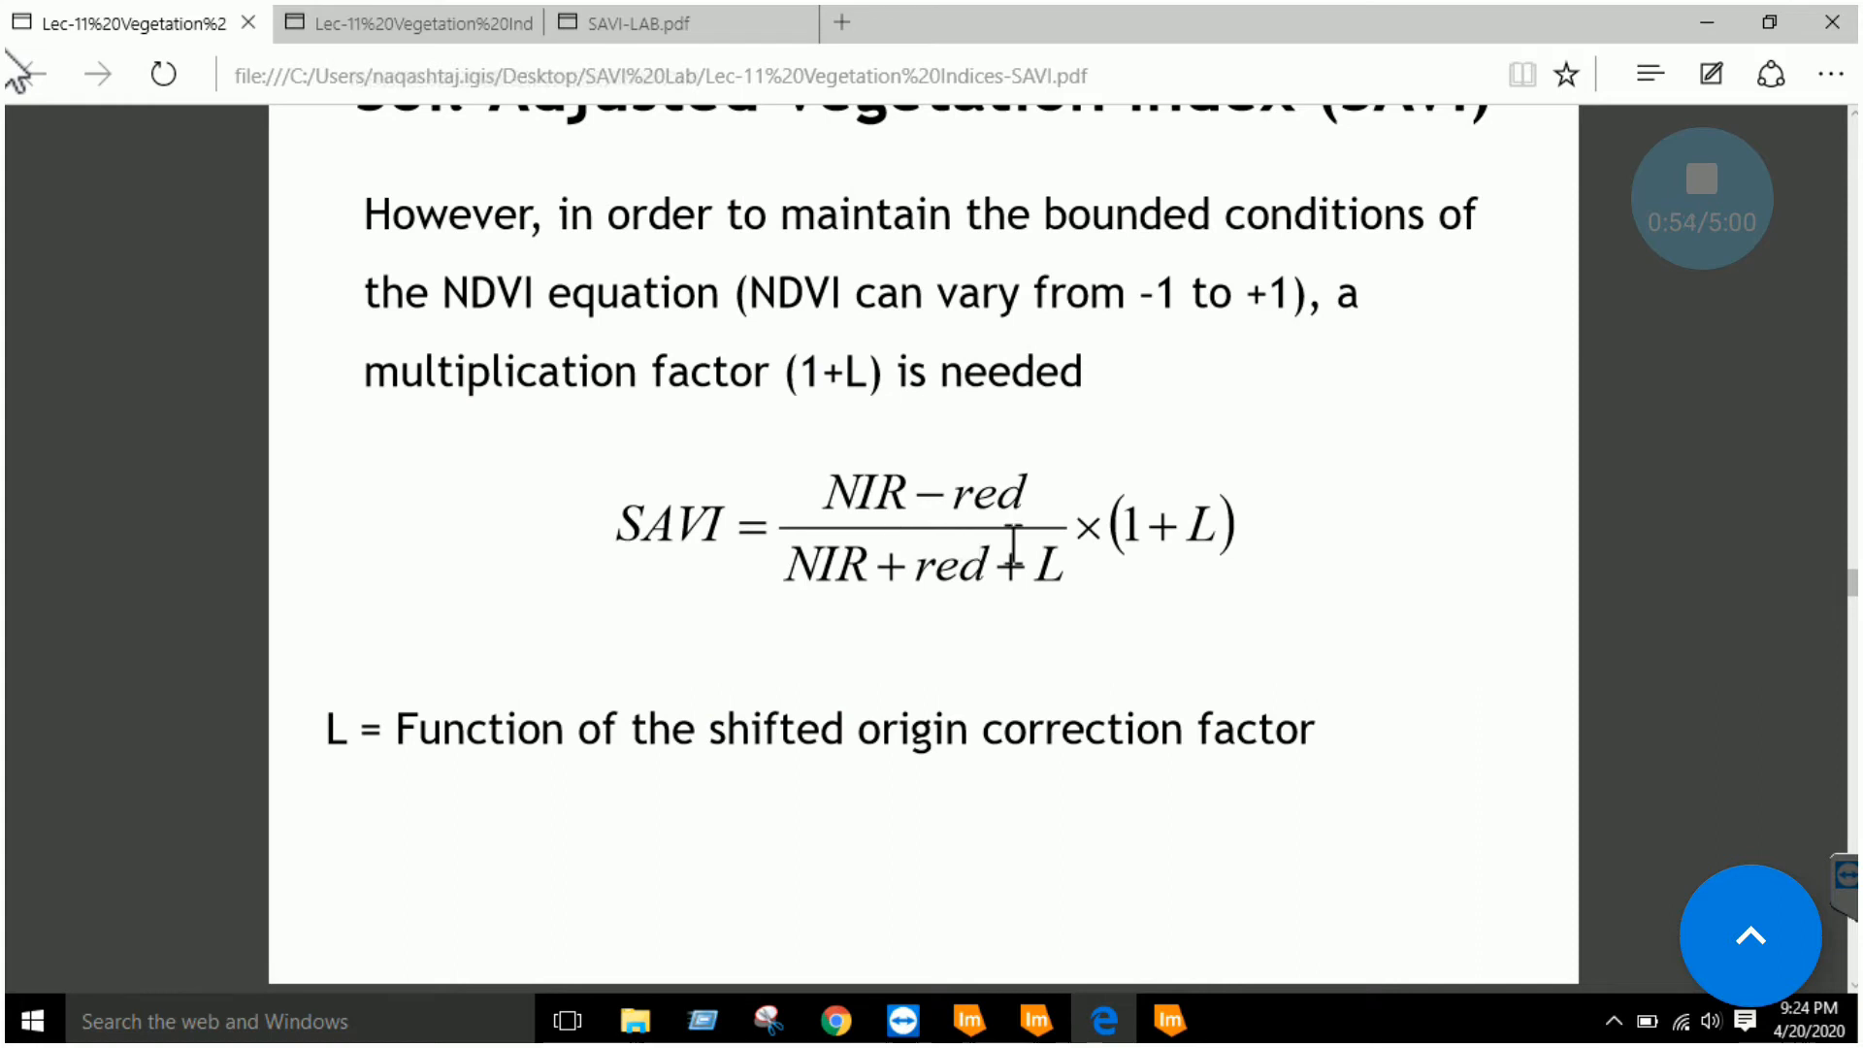
left_click_drag(866, 496, 1214, 510)
left_click(1136, 557)
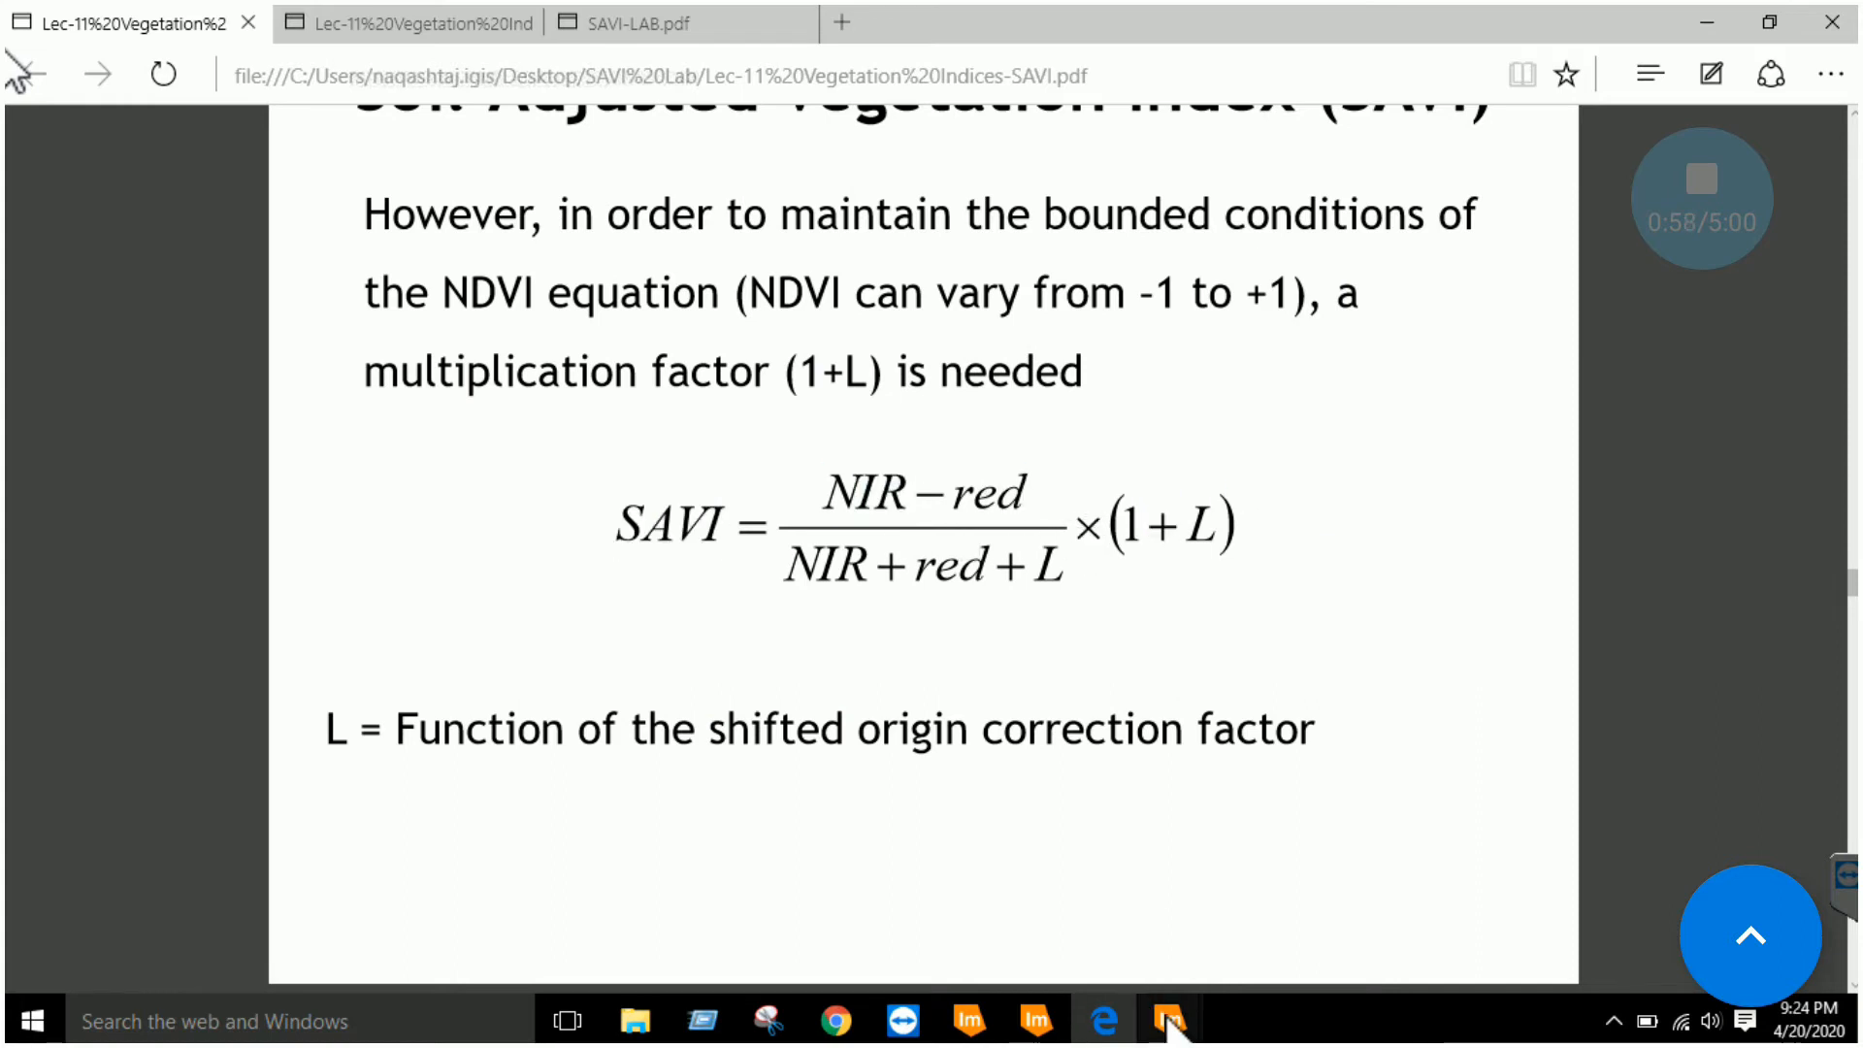
mouse_move(1169, 1014)
left_click(1180, 941)
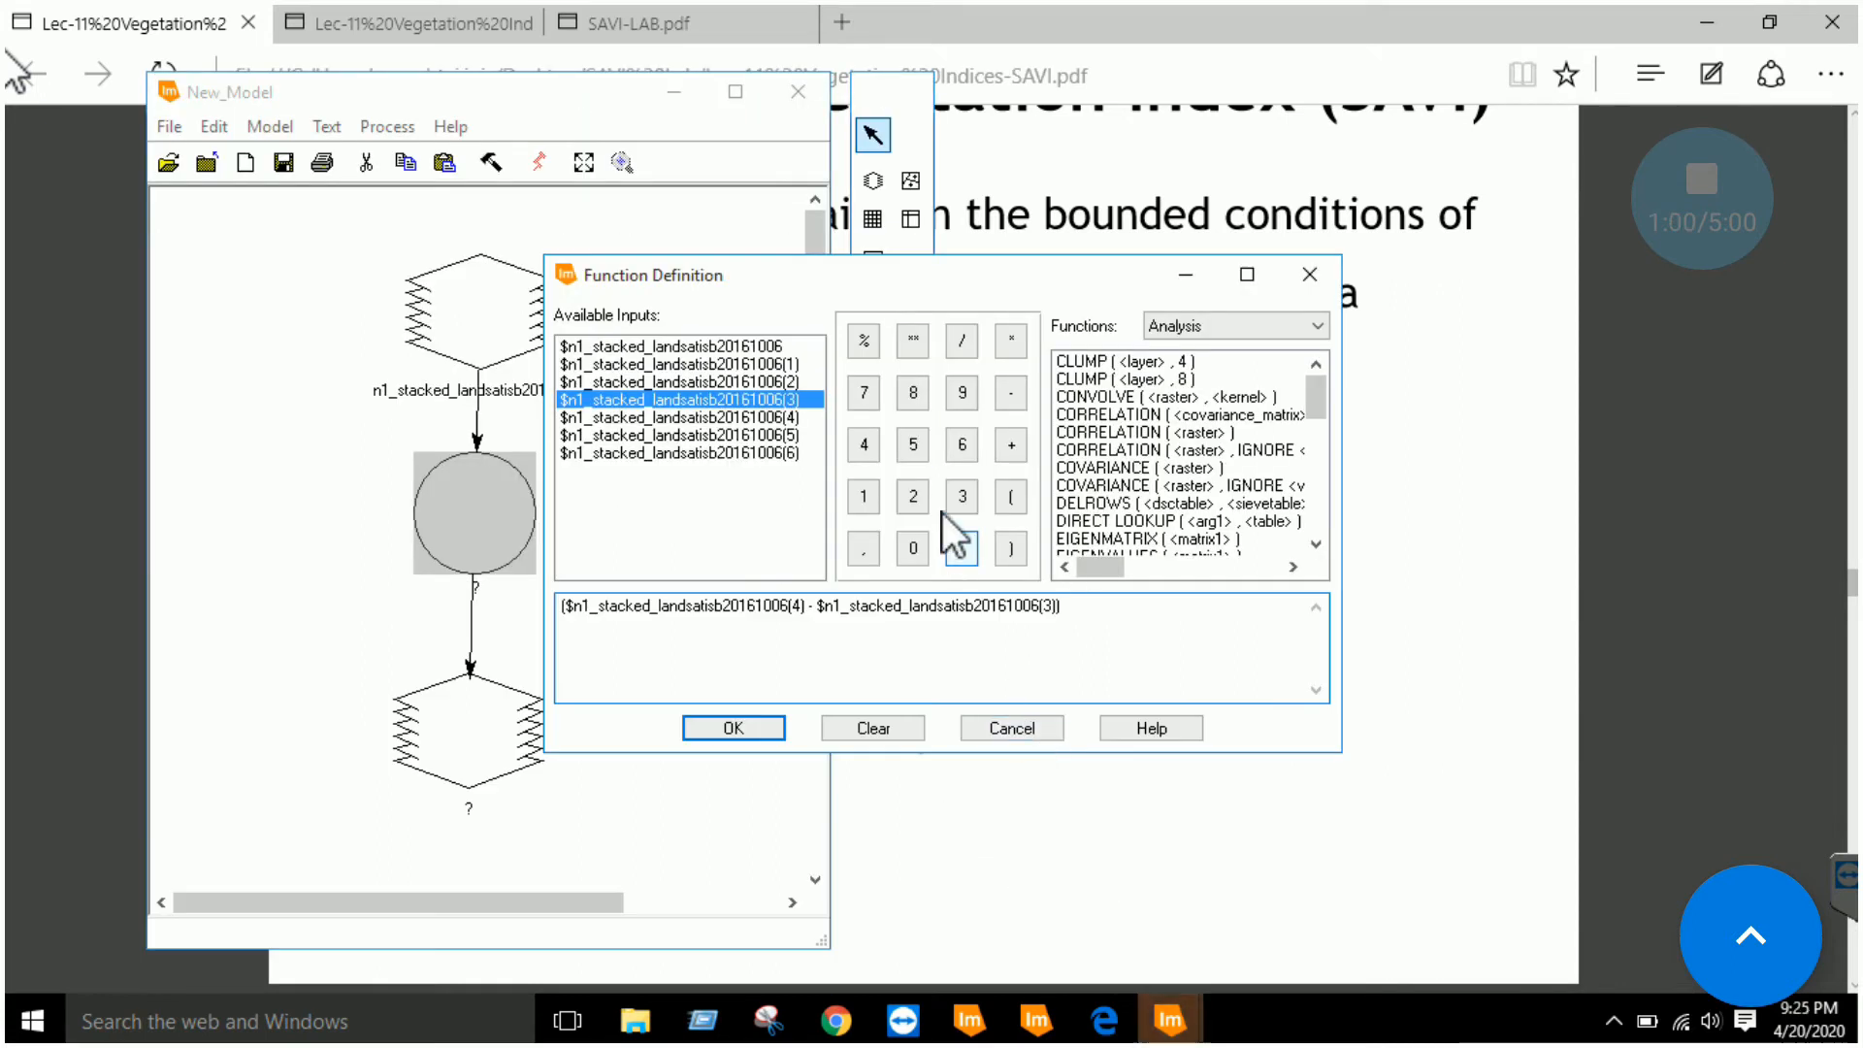
Multiply the NIR minus red expression by the factor (1 + 0.2).
left_click(1011, 339)
left_click(1011, 496)
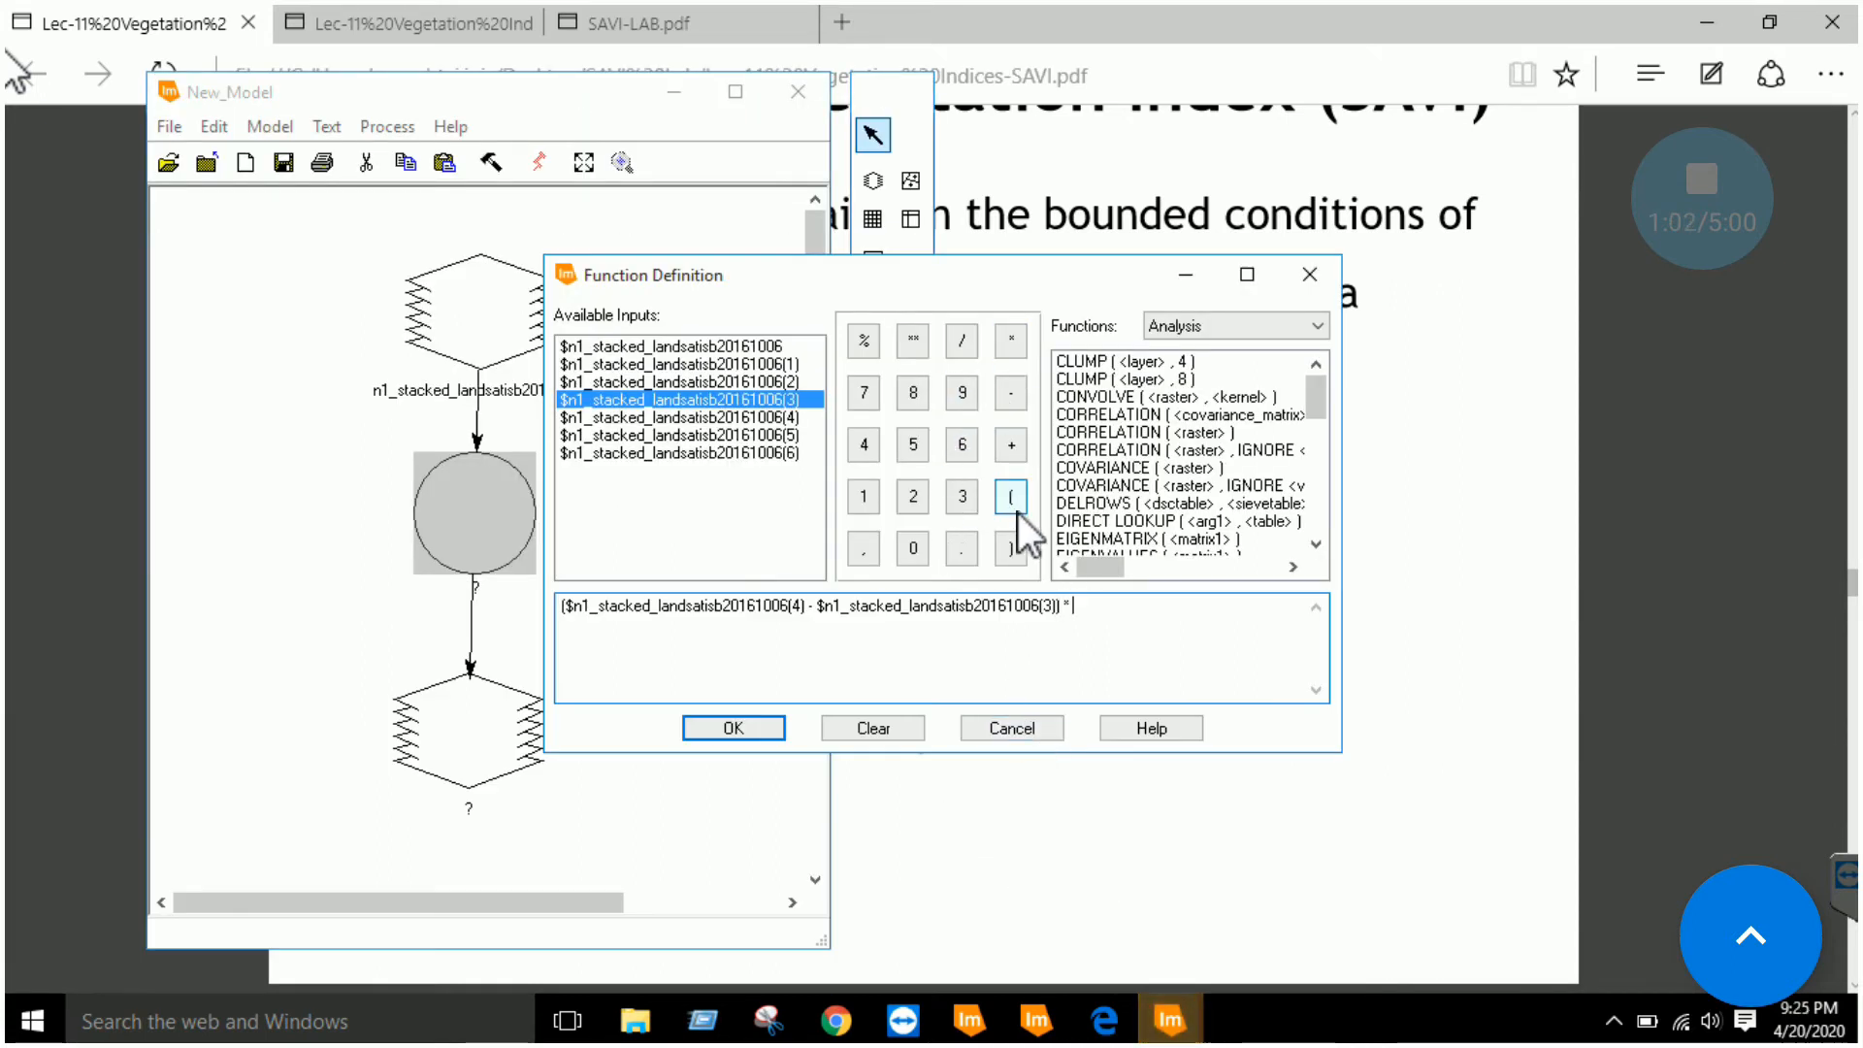
left_click(869, 499)
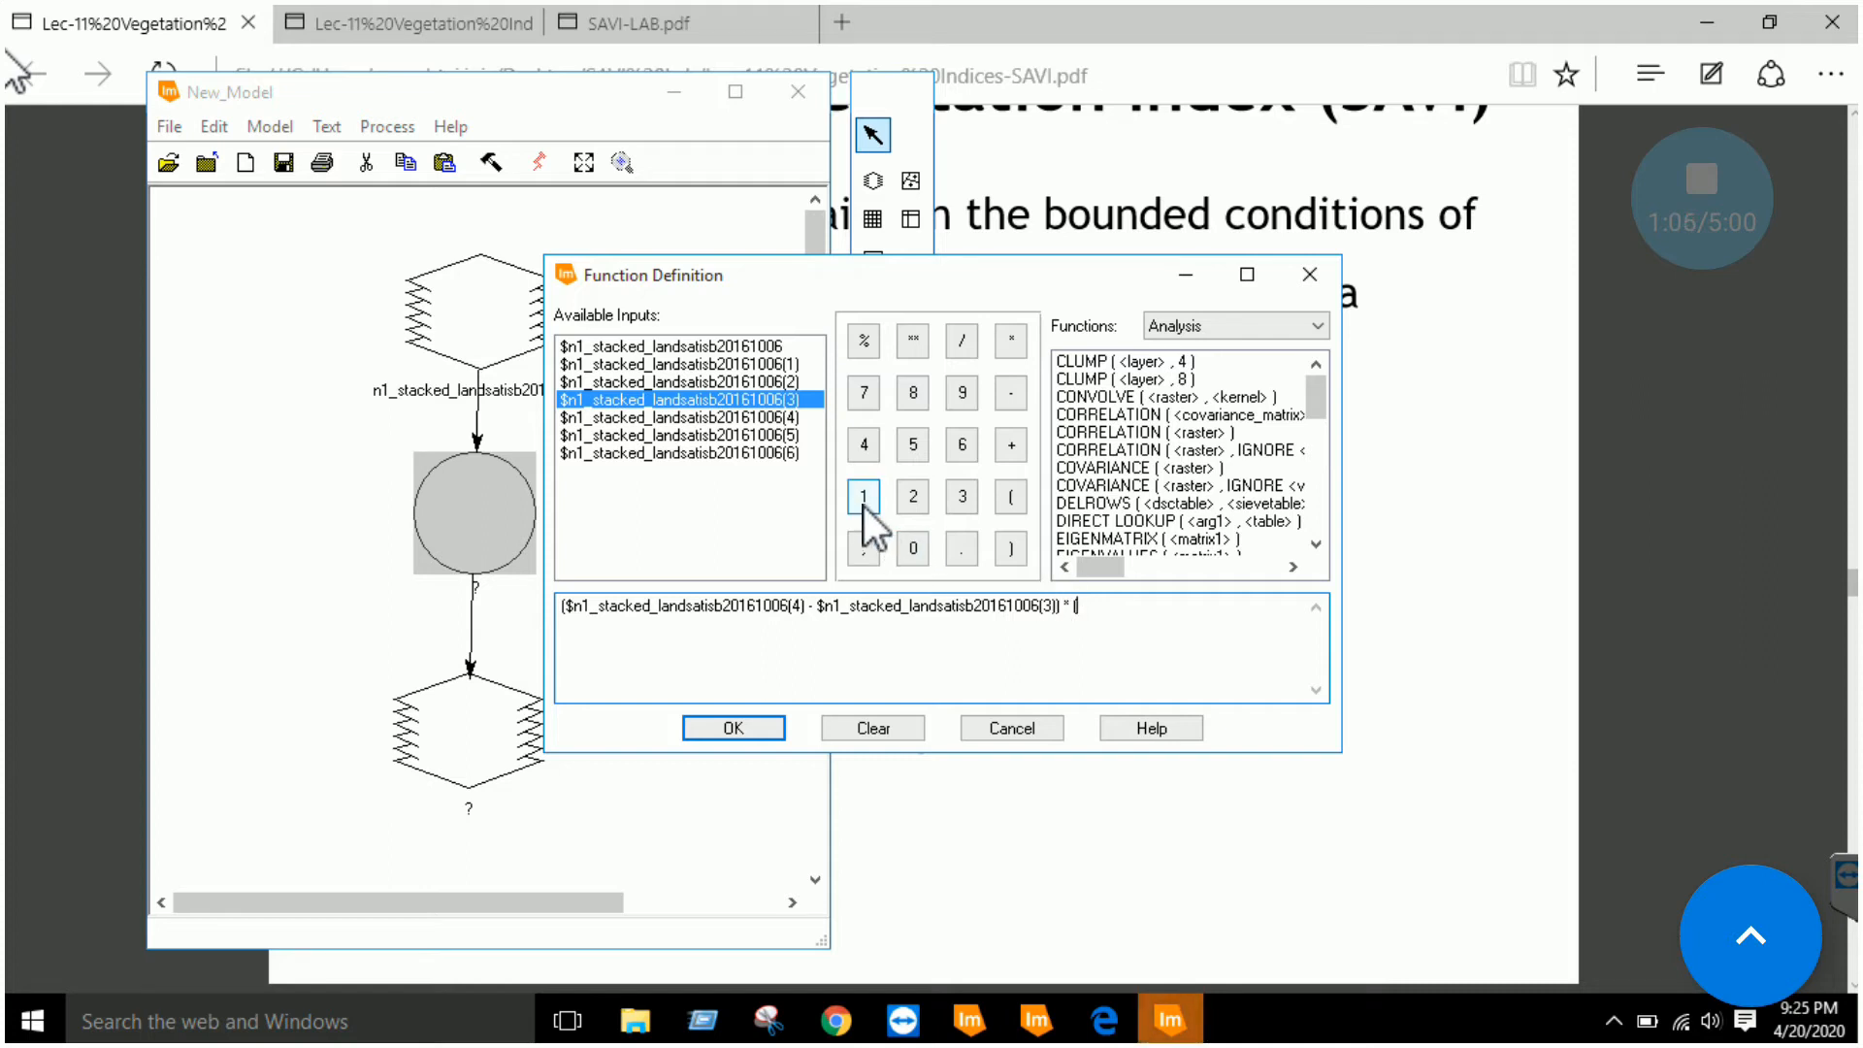
left_click(863, 505)
left_click(1011, 444)
left_click(912, 545)
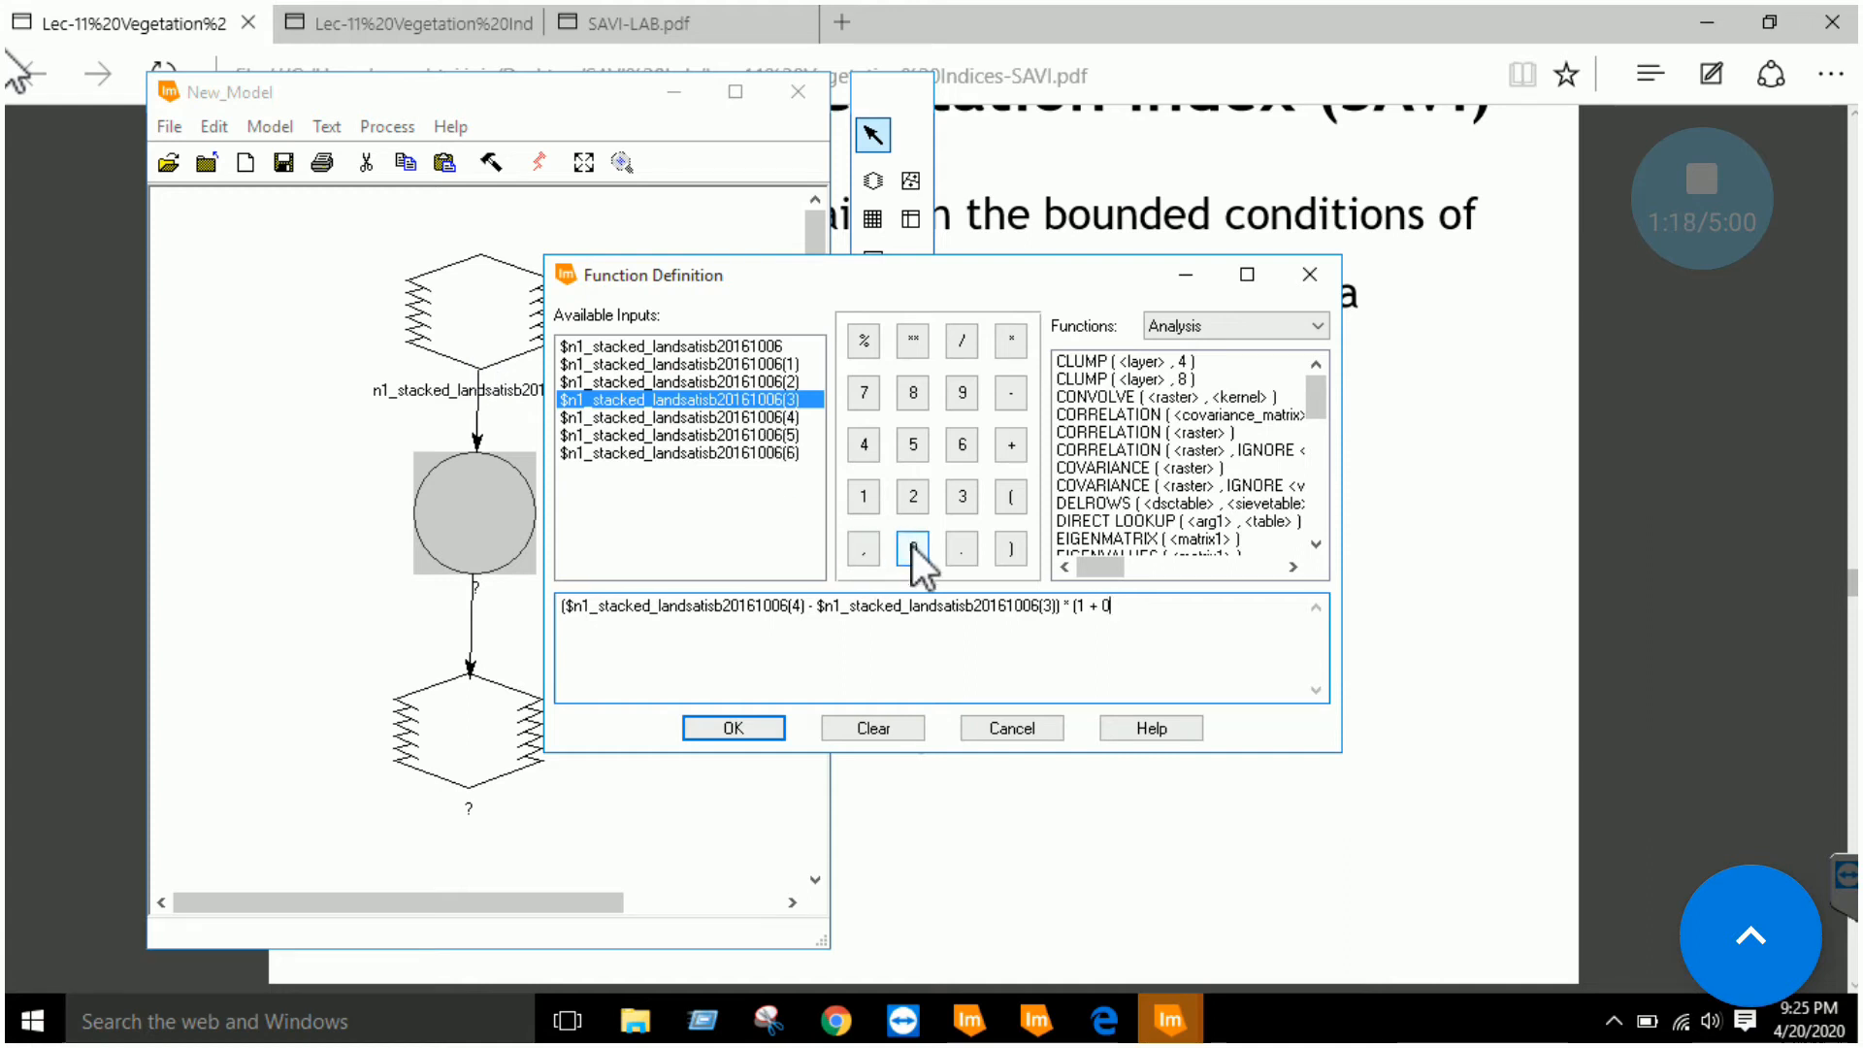
left_click(959, 546)
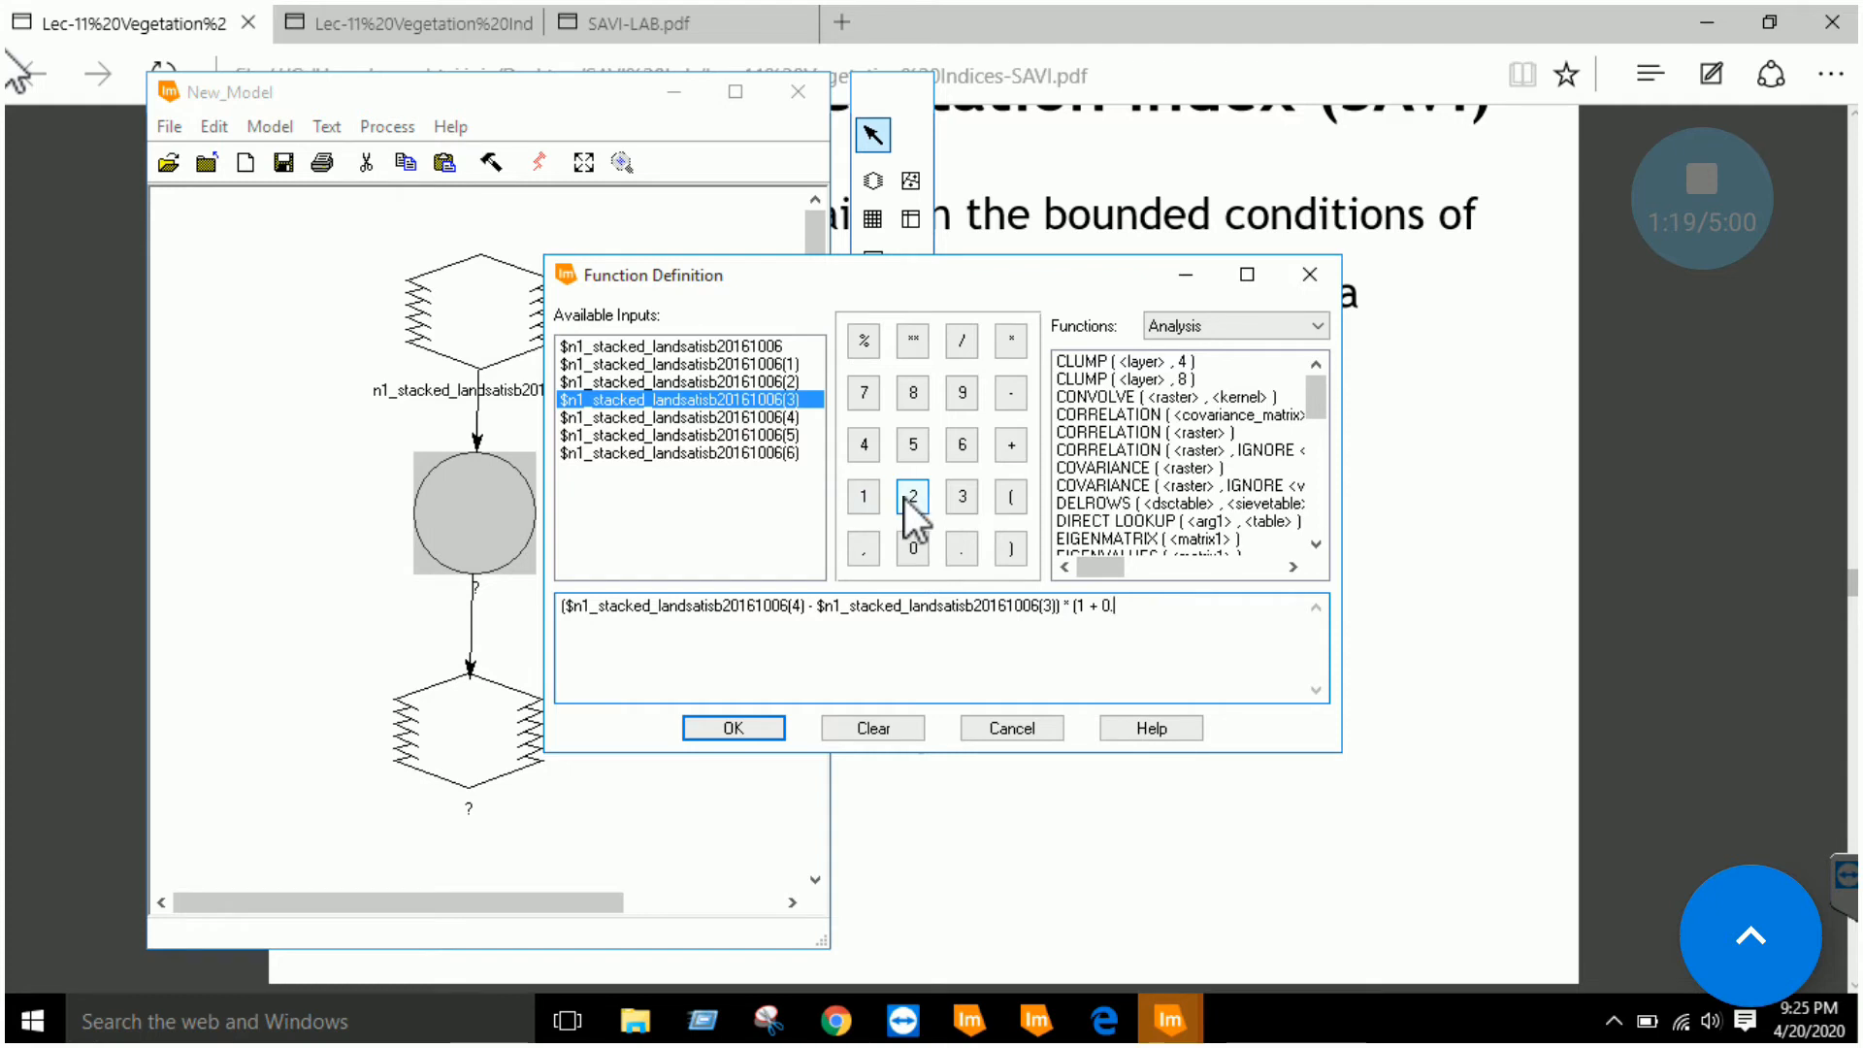
left_click(906, 498)
left_click(1005, 549)
Check the denominator of the SAVI formula in the lecture PDF in Edge, and return to the function definition.
left_click(1106, 766)
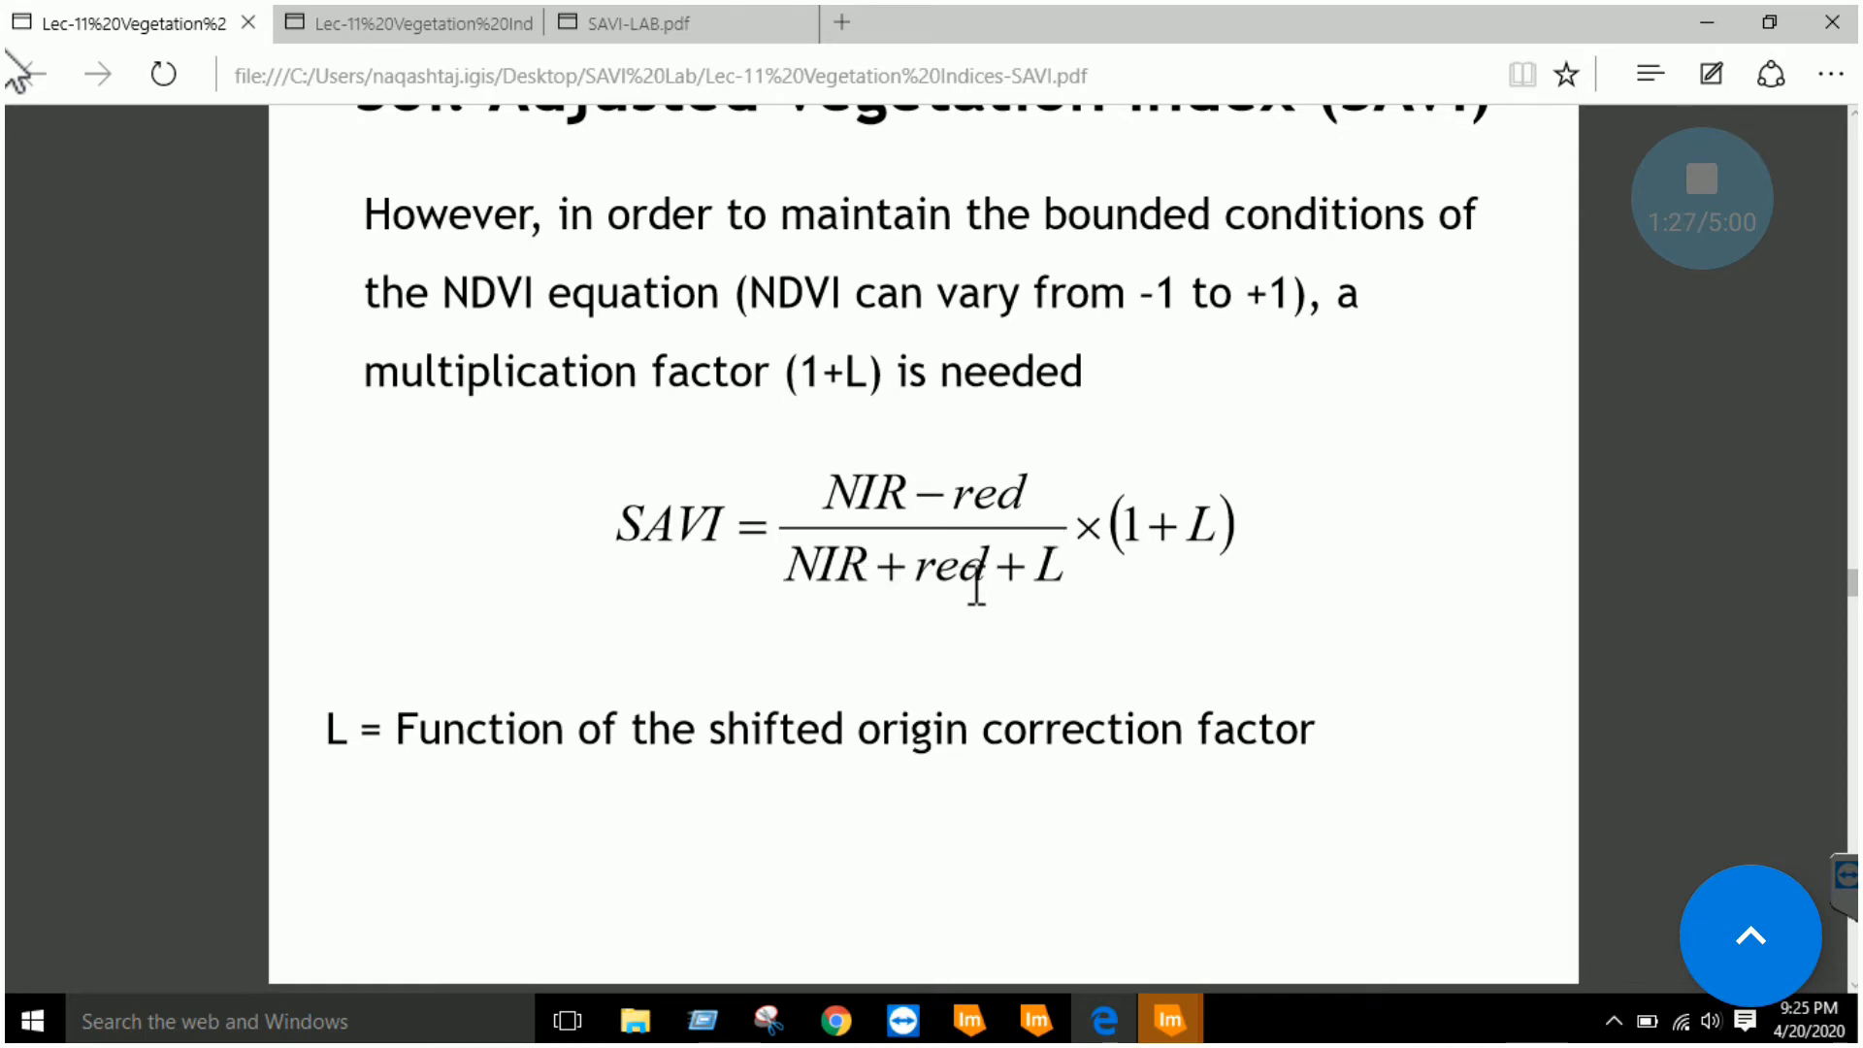
mouse_move(1169, 1019)
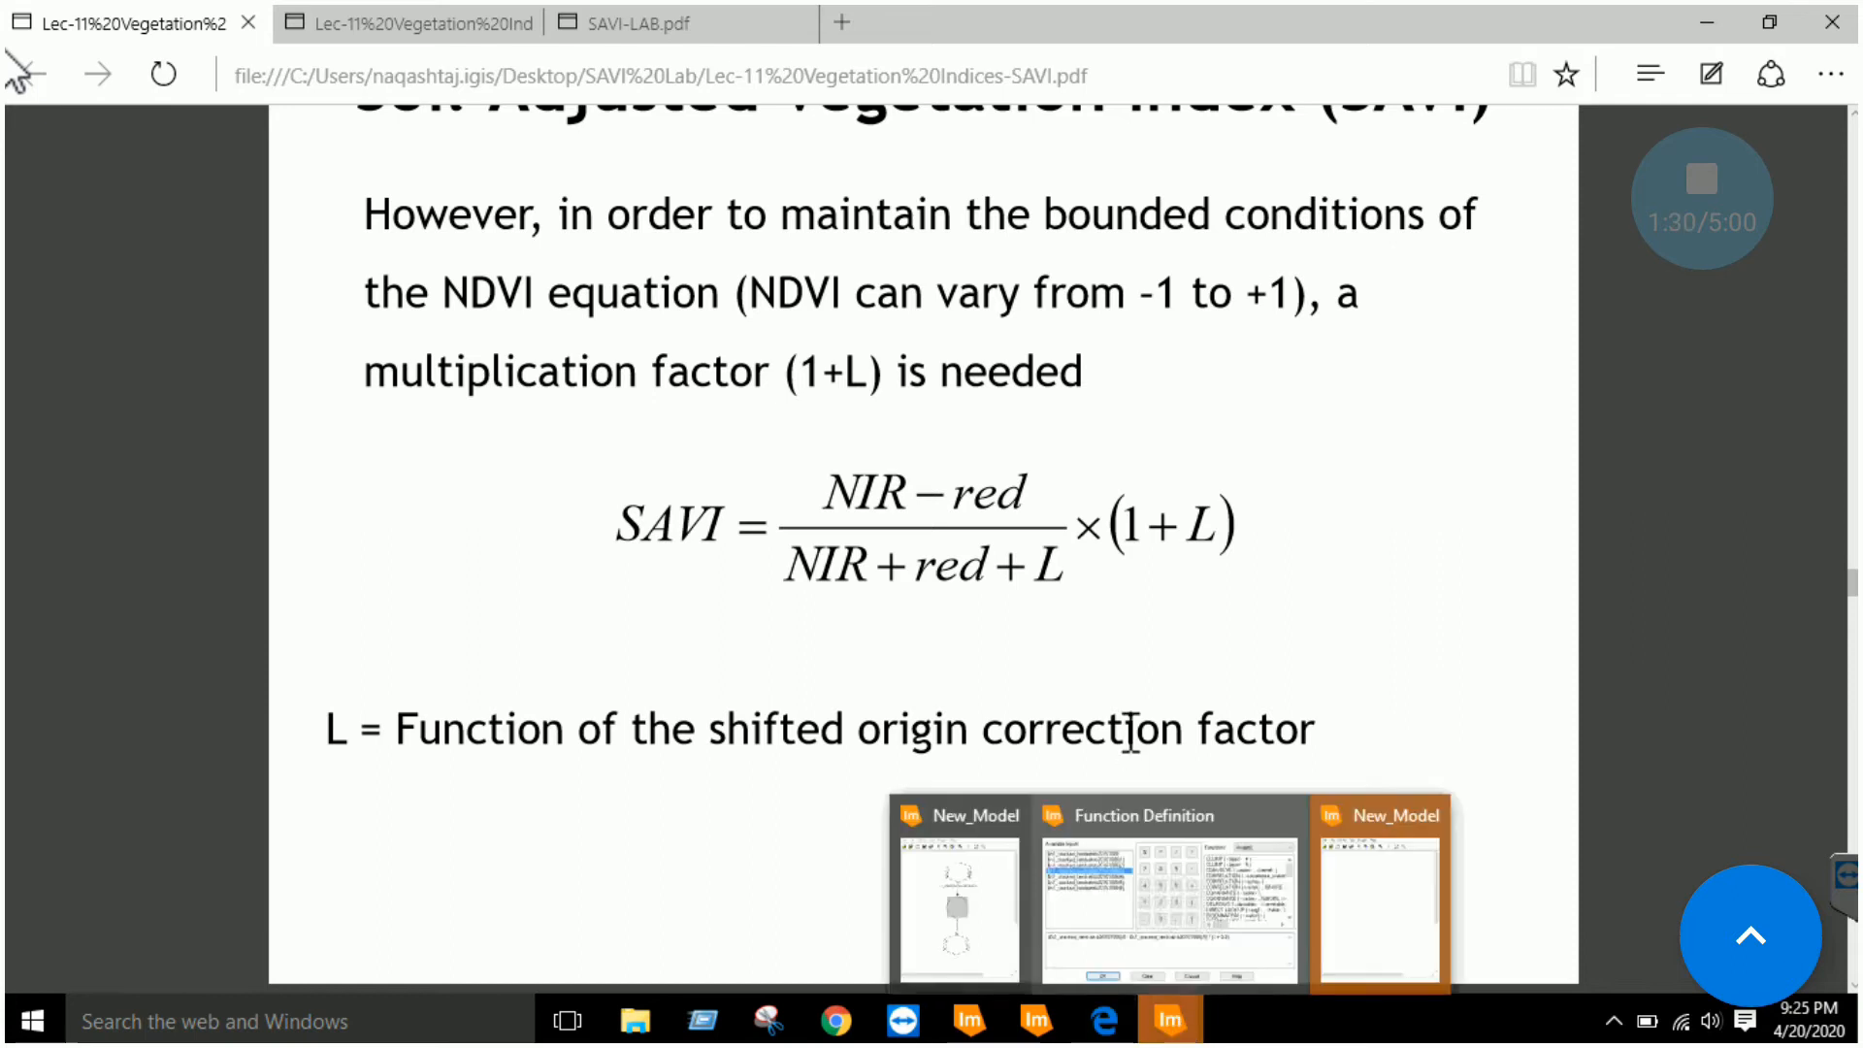
left_click(1067, 903)
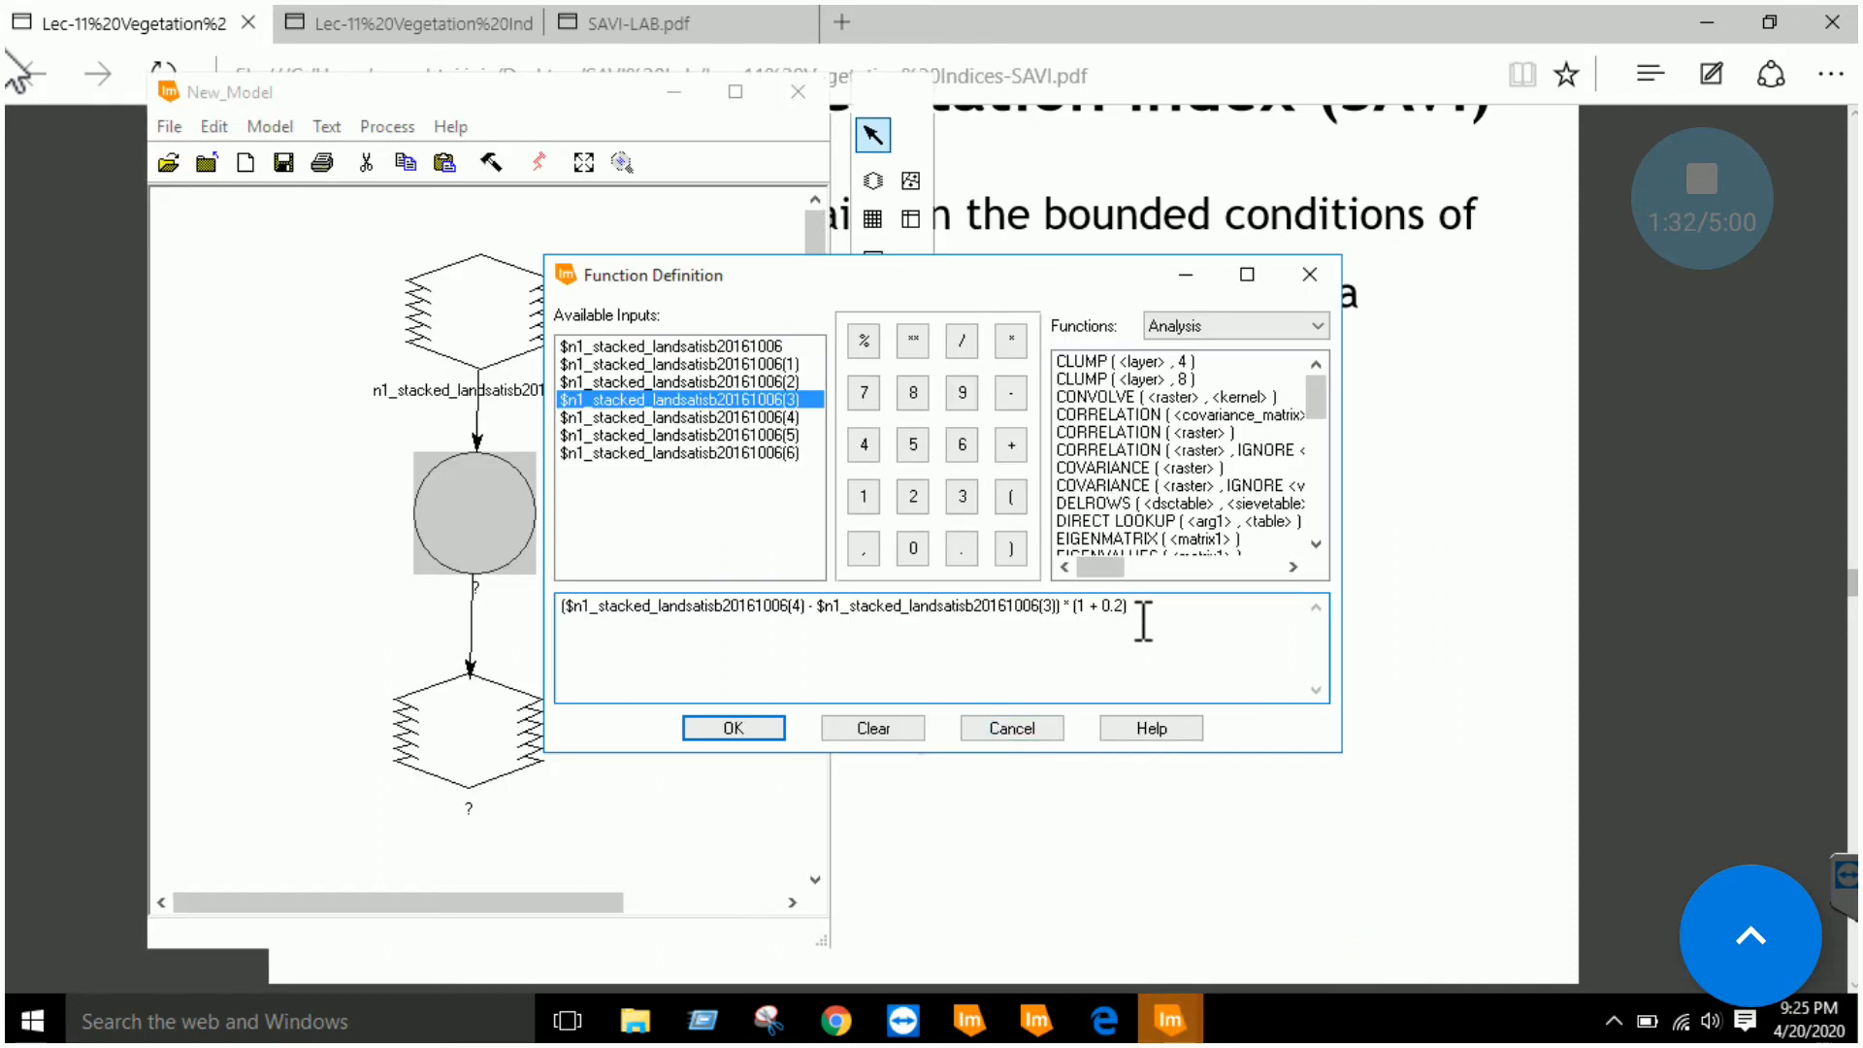
Extend the expression with a division by an opened bracket containing $n1_stacked_landsatisb20161006(4) + $n1_stacked_landsatisb20161006(3).
left_click(962, 342)
left_click(1011, 496)
left_click(768, 420)
left_click(1011, 445)
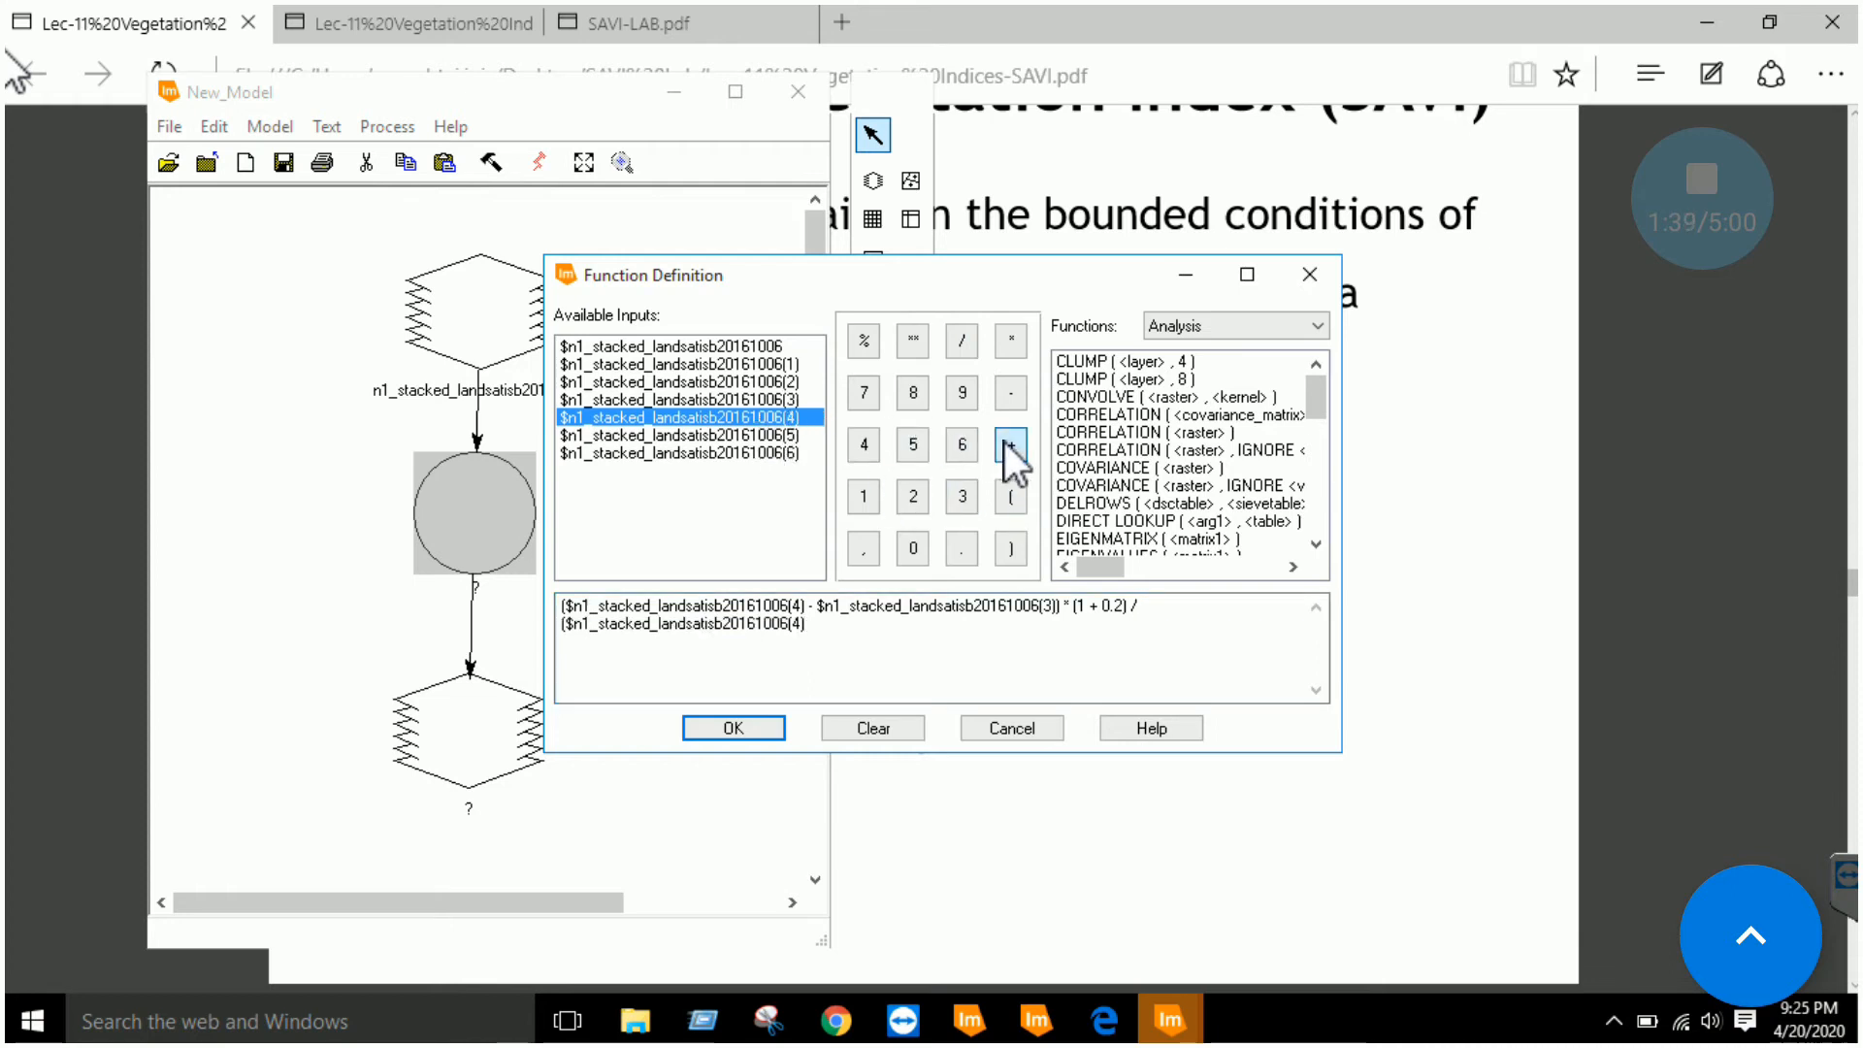
left_click(776, 399)
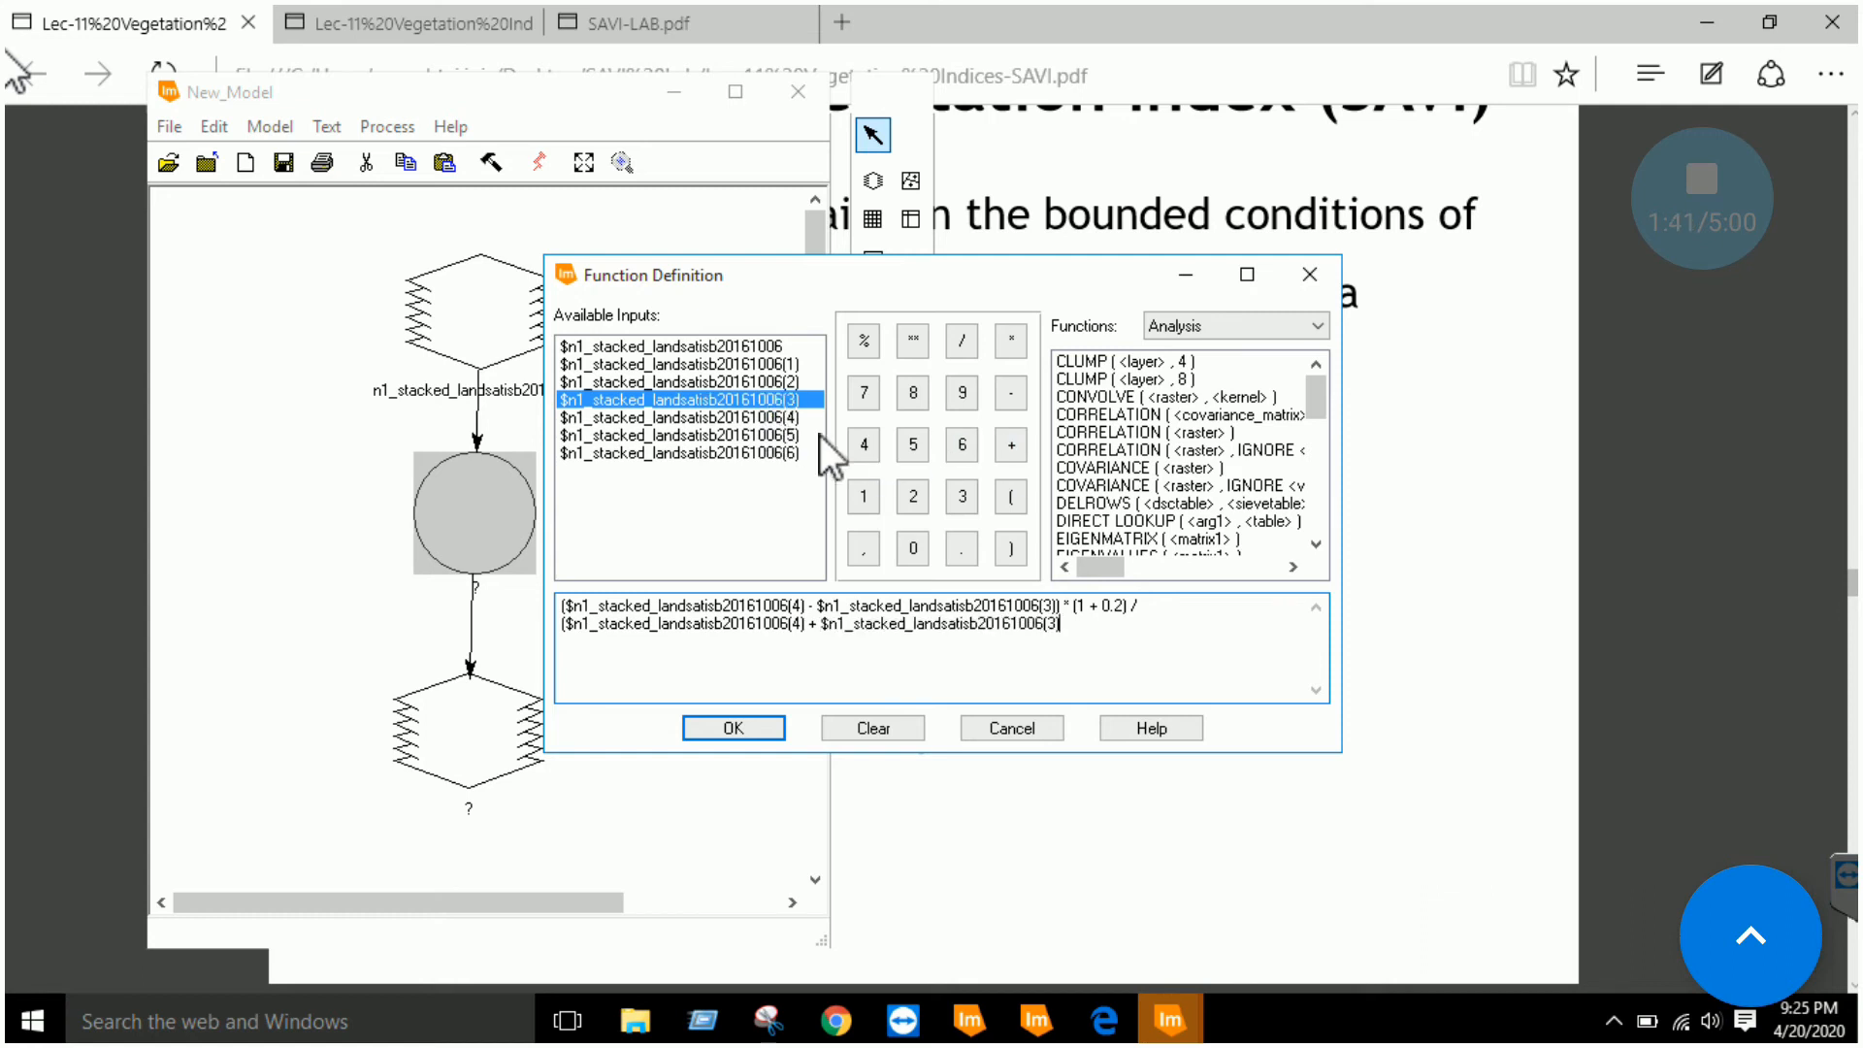
Add 0.2 to the denominator, close its bracket, review the whole expression and accept the function definition.
left_click(1011, 452)
left_click(913, 548)
left_click(962, 548)
left_click(913, 496)
left_click(1011, 548)
left_click_drag(1130, 626, 574, 606)
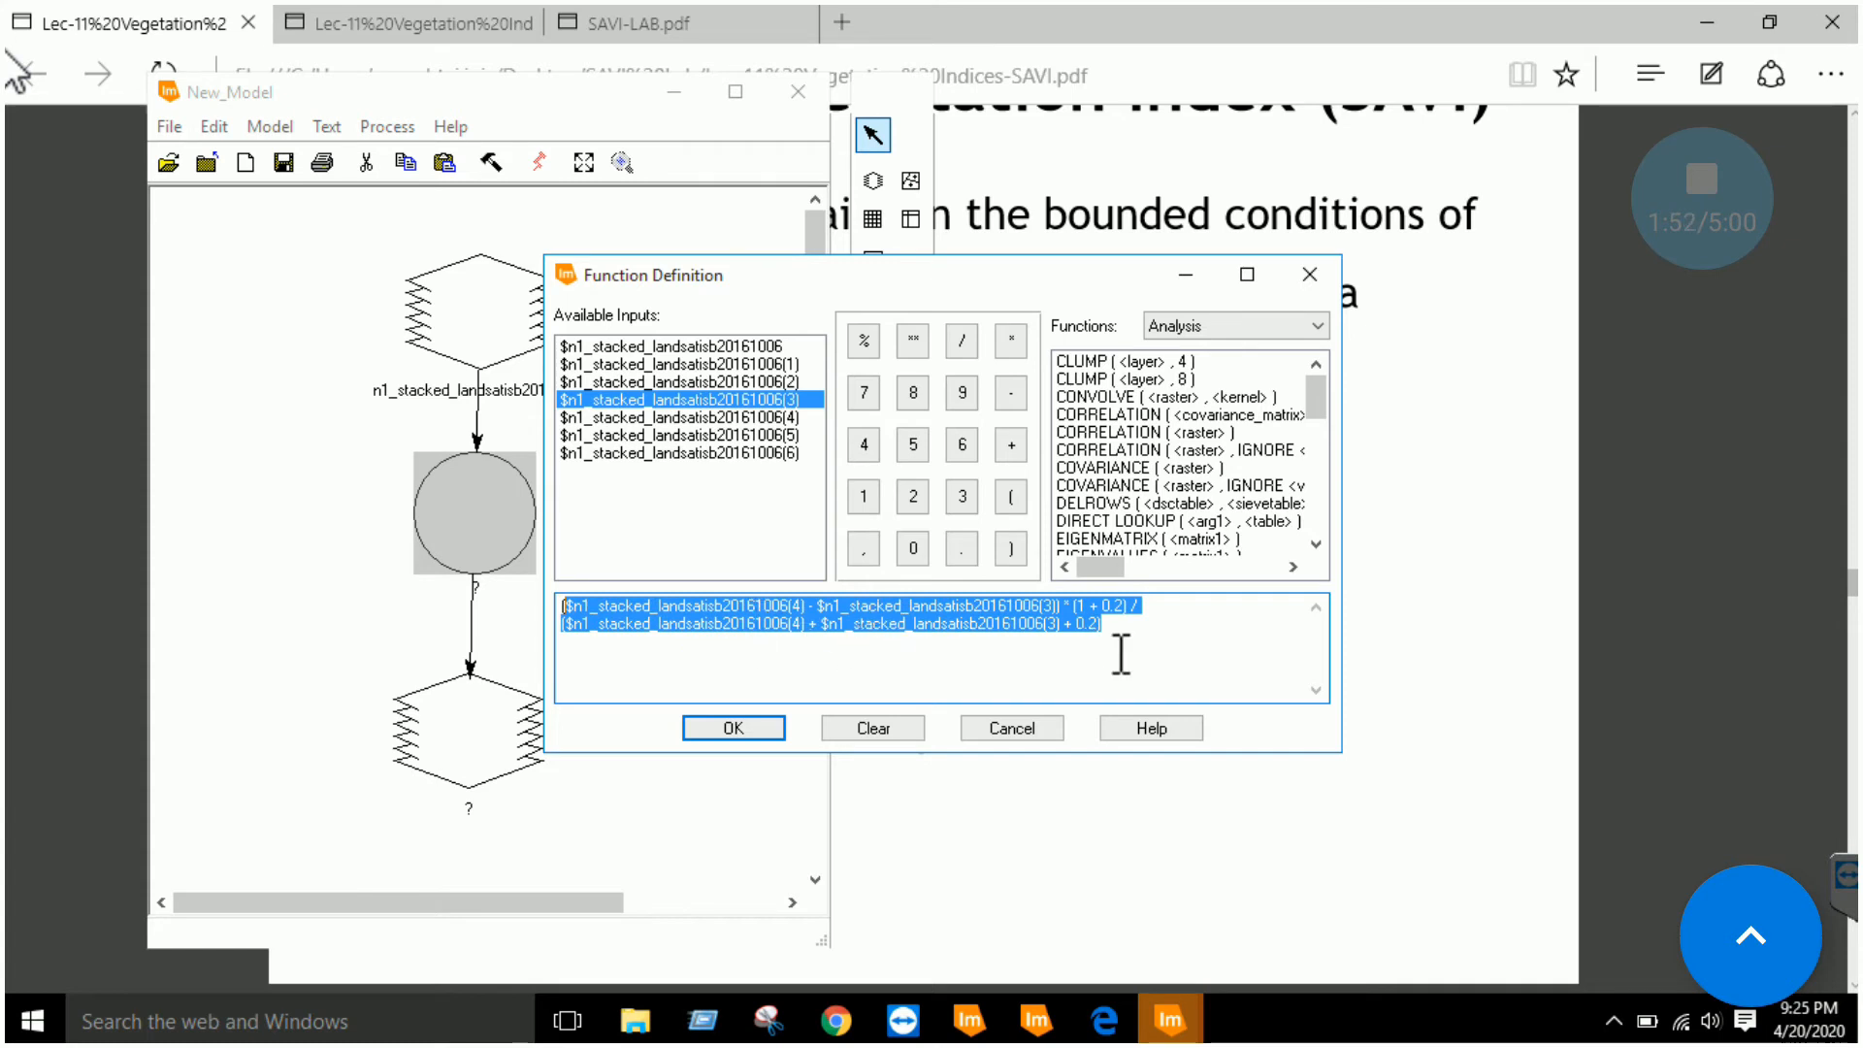
left_click(1169, 647)
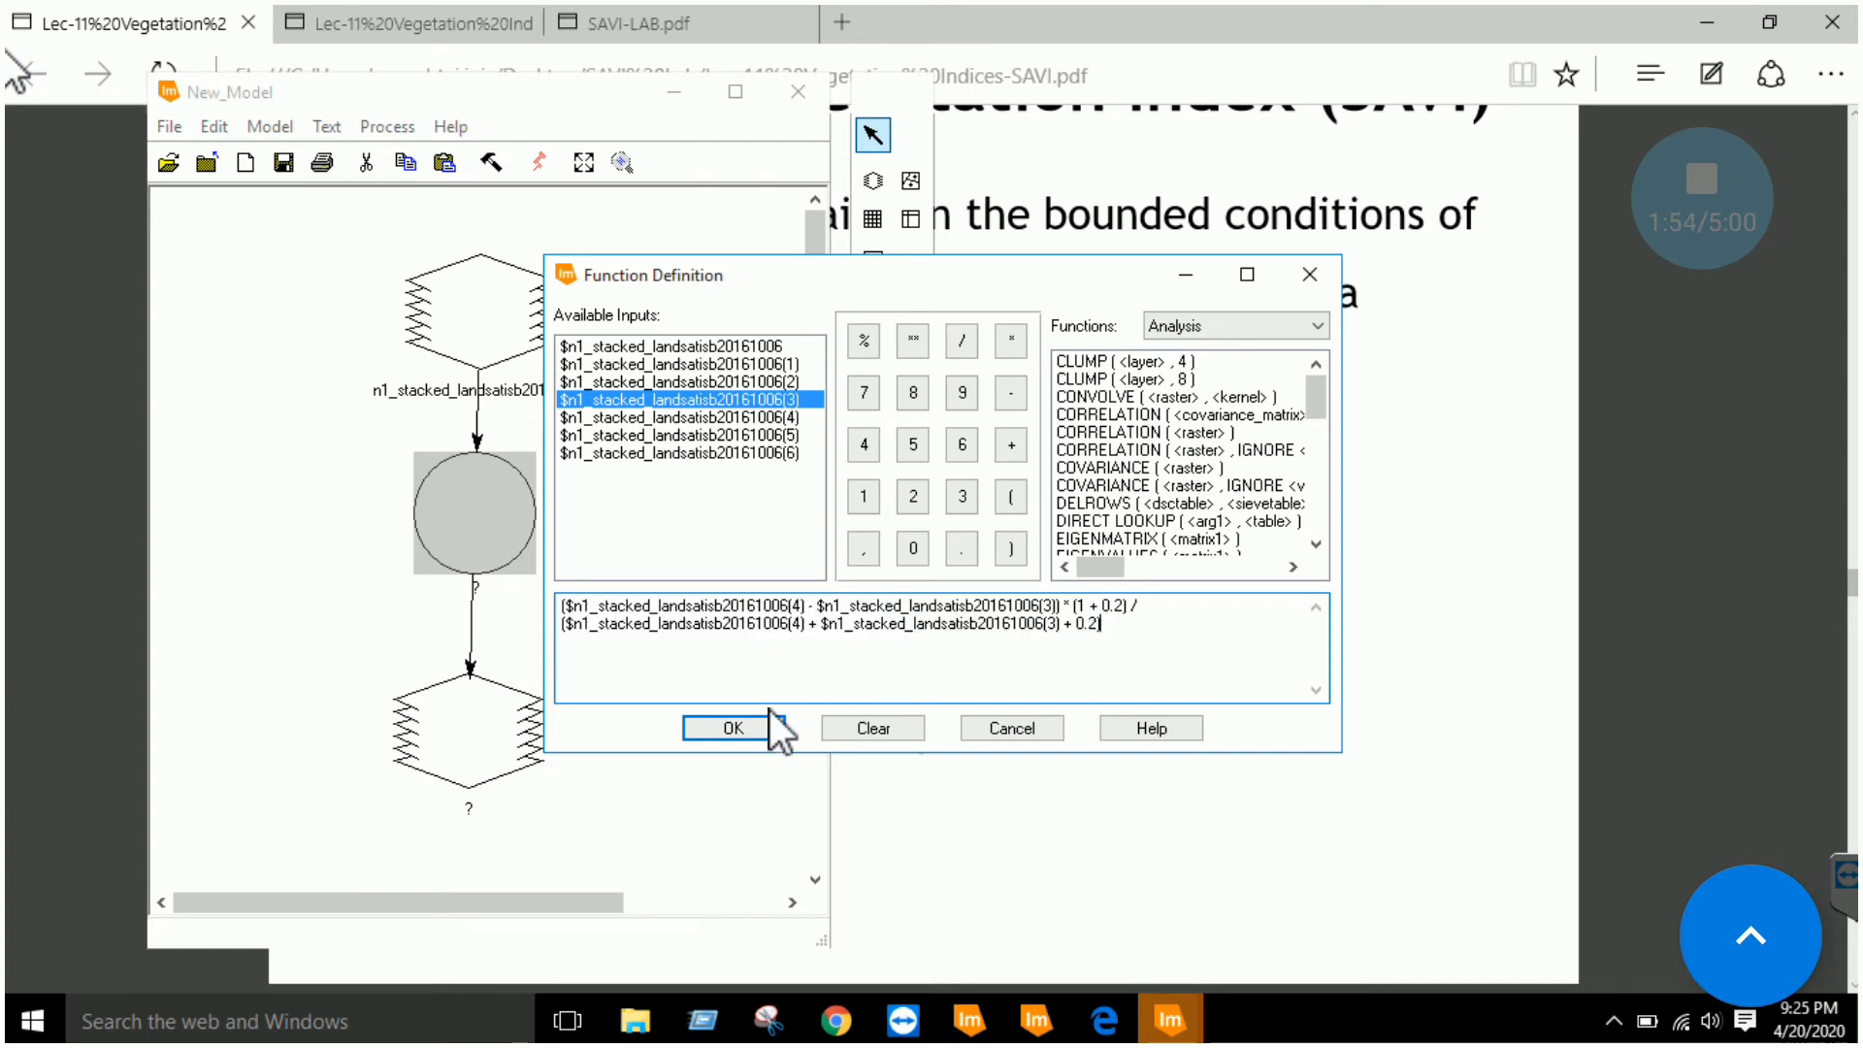
left_click(732, 728)
Define the model's output raster as savi1.img in the data folder with the Float Double data type.
double_click(497, 708)
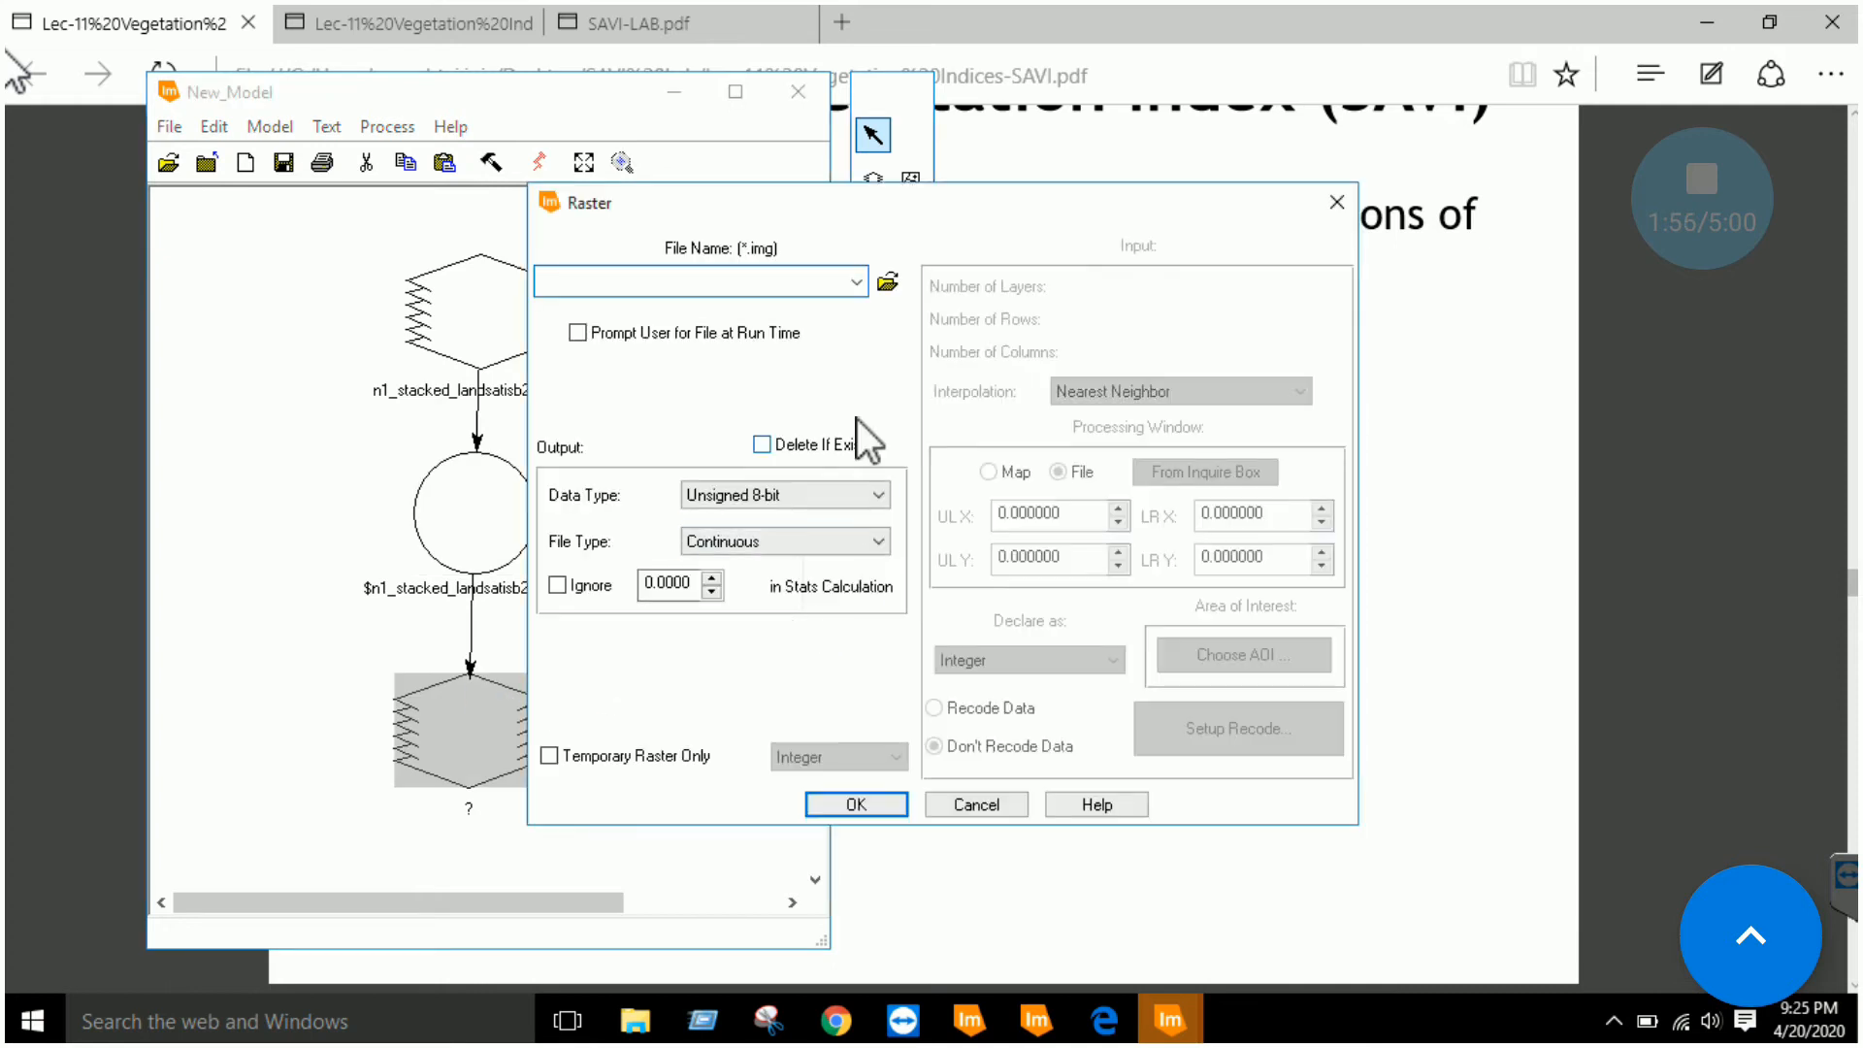
left_click(888, 283)
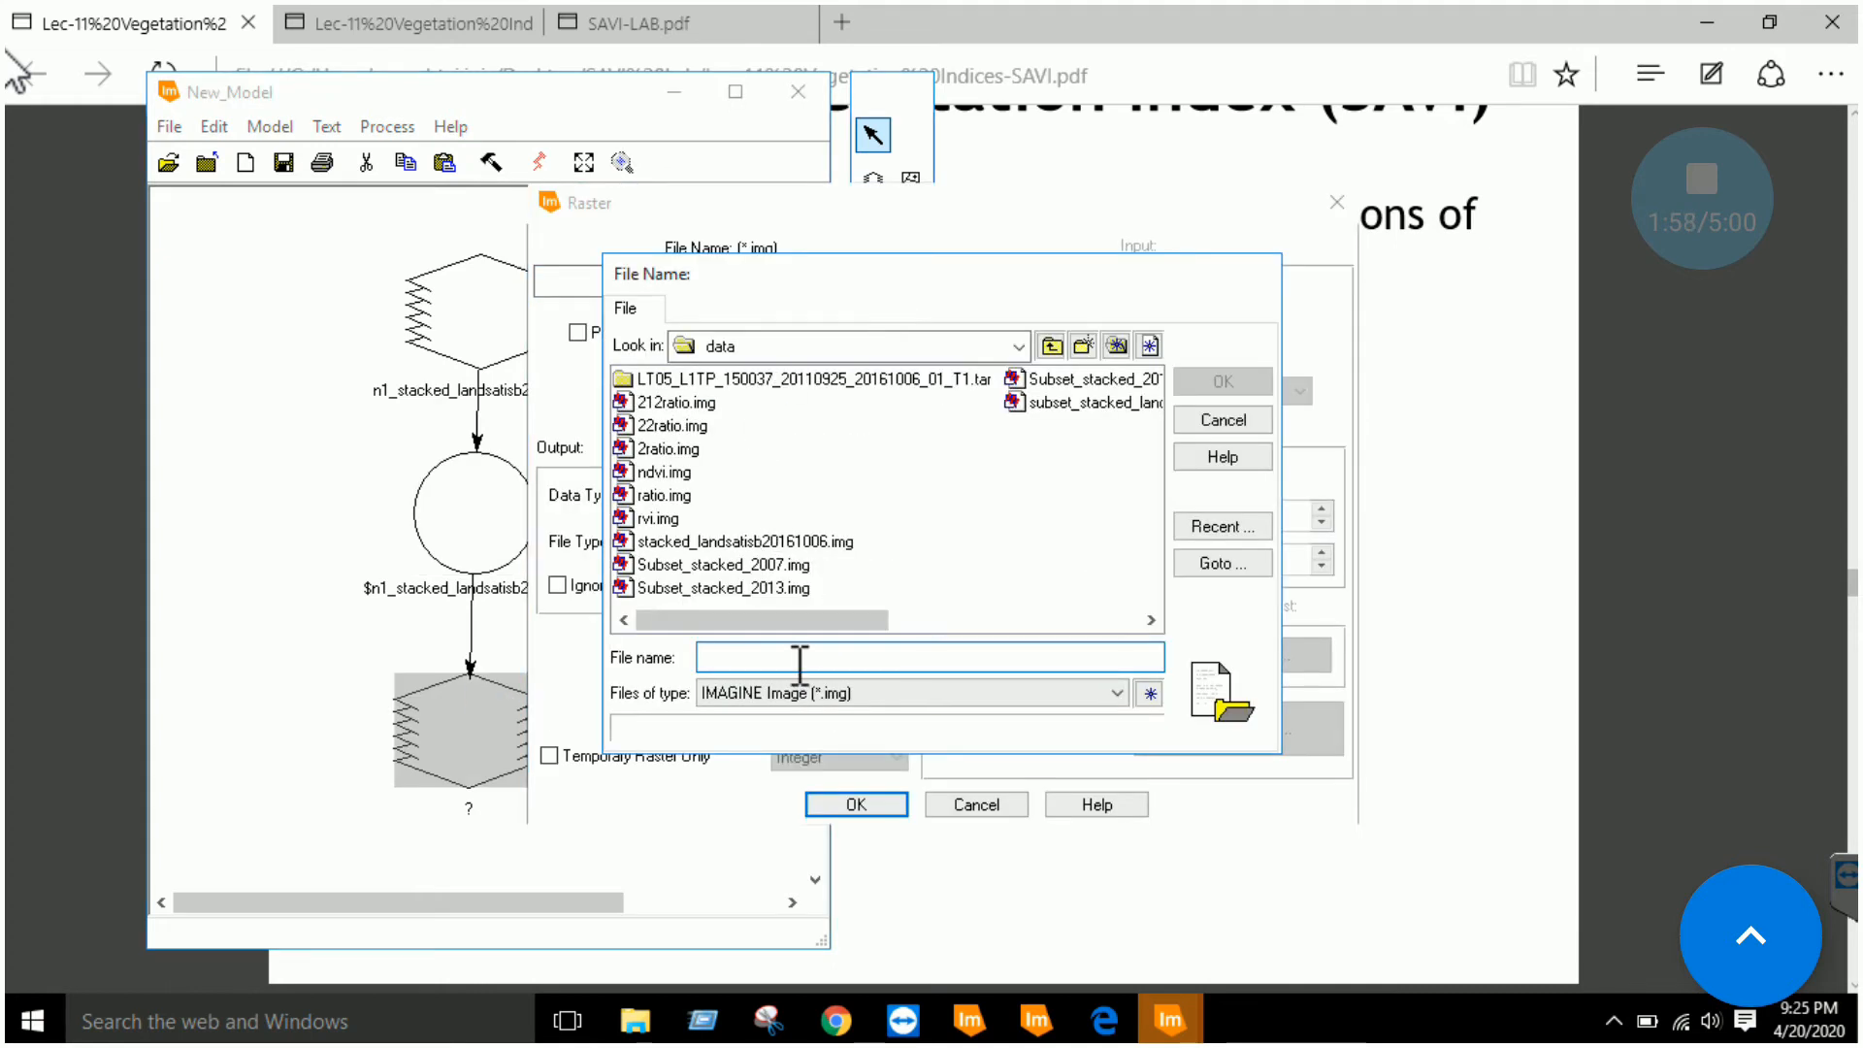
type("savi")
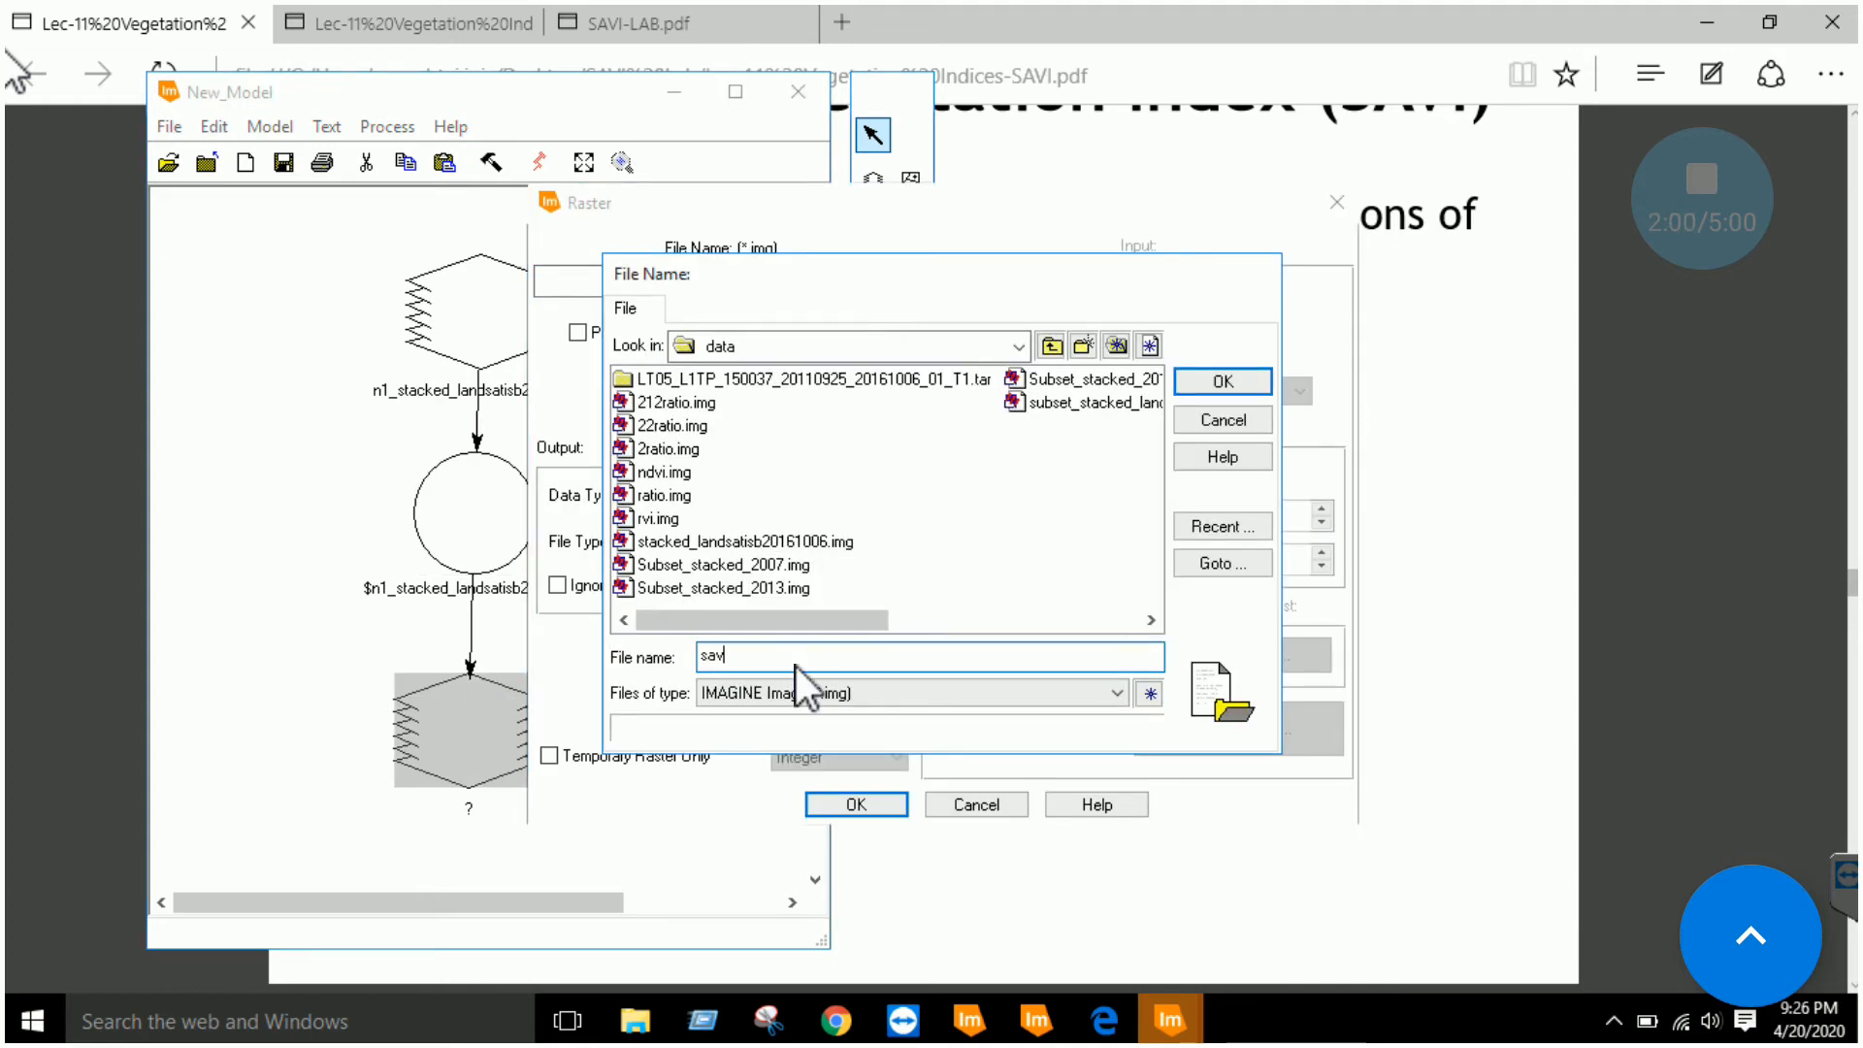
type("1")
left_click(1220, 381)
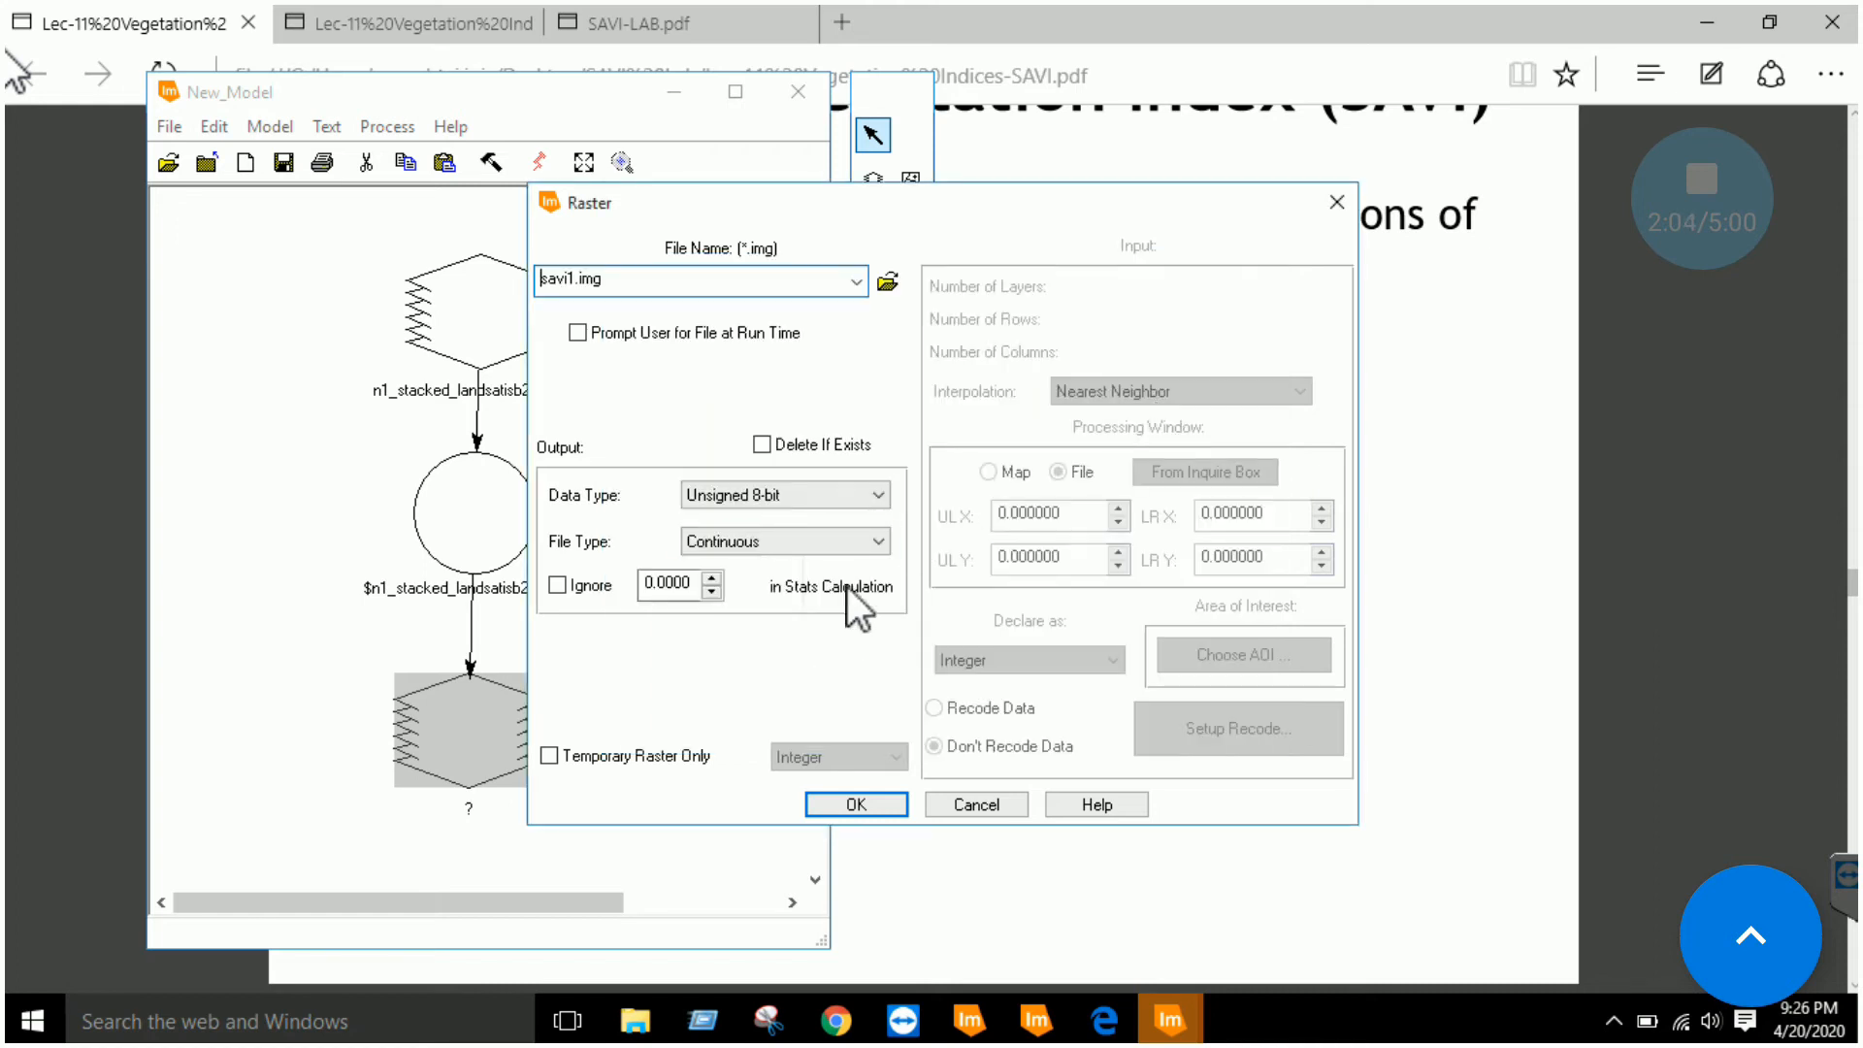
left_click(807, 499)
left_click(755, 693)
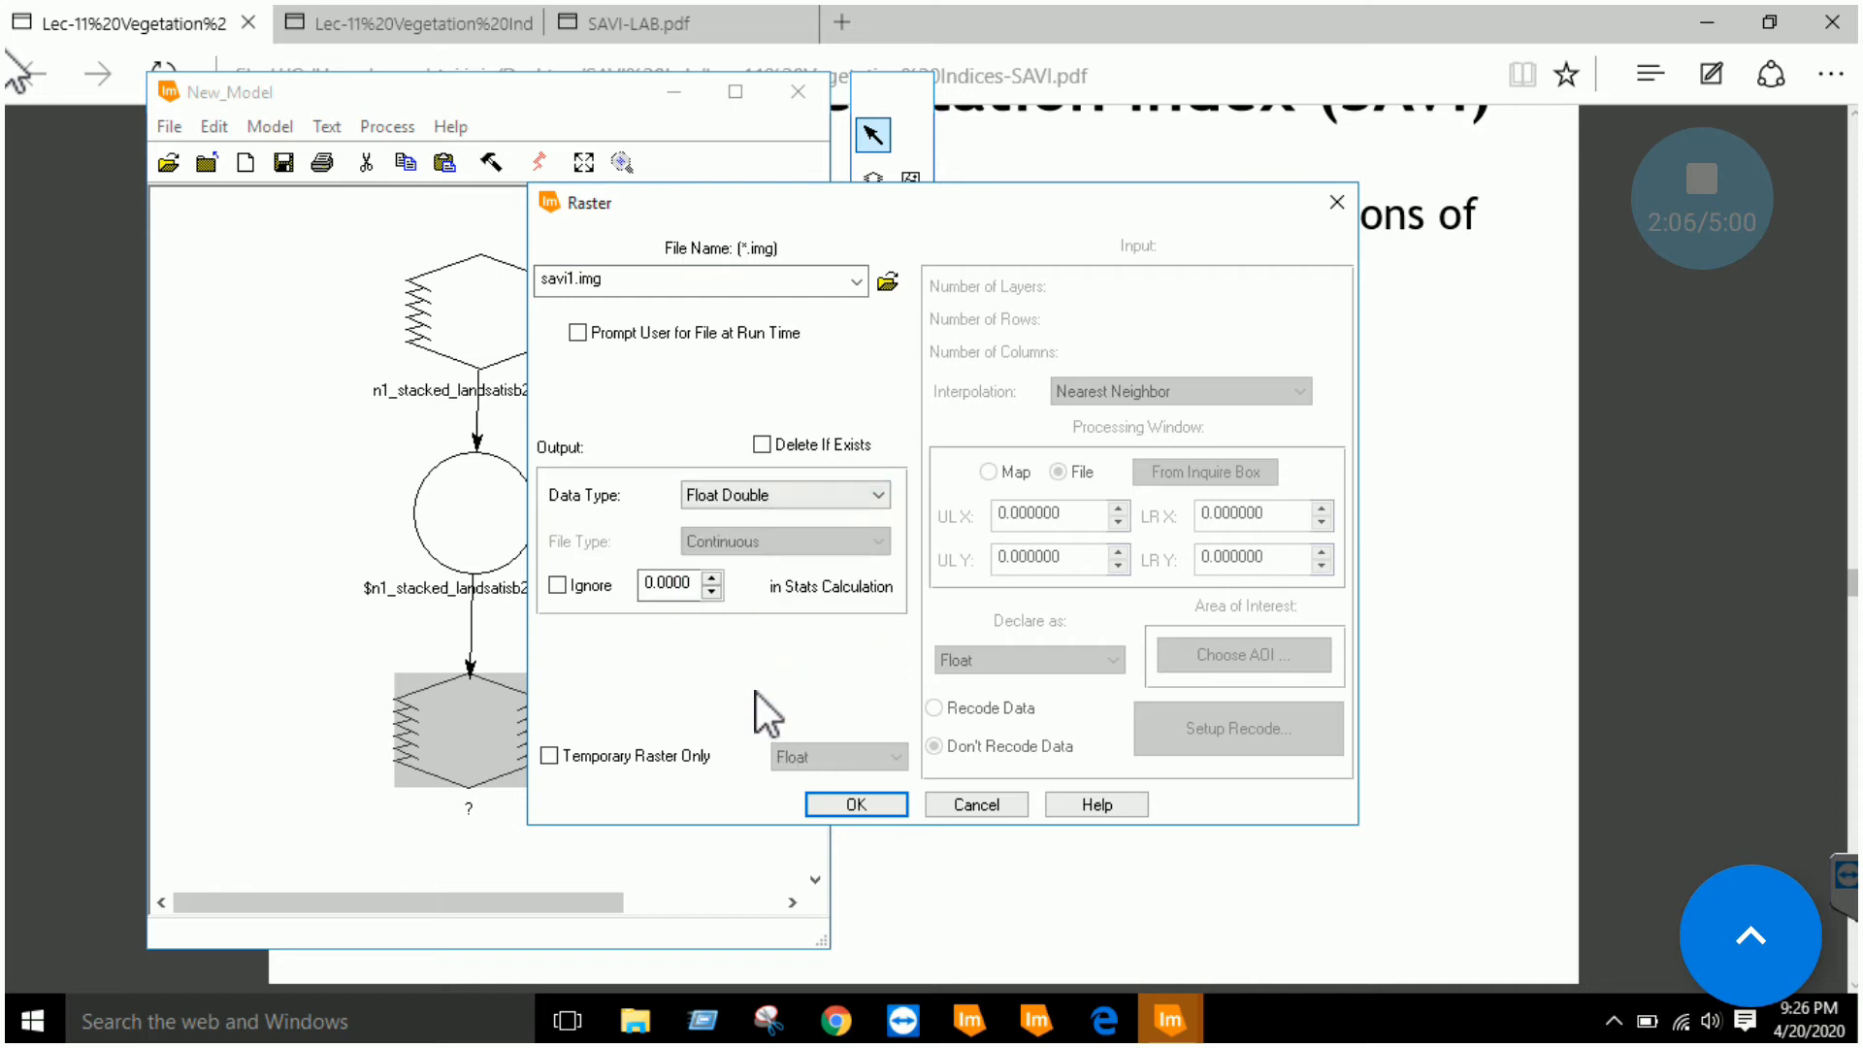
left_click(853, 804)
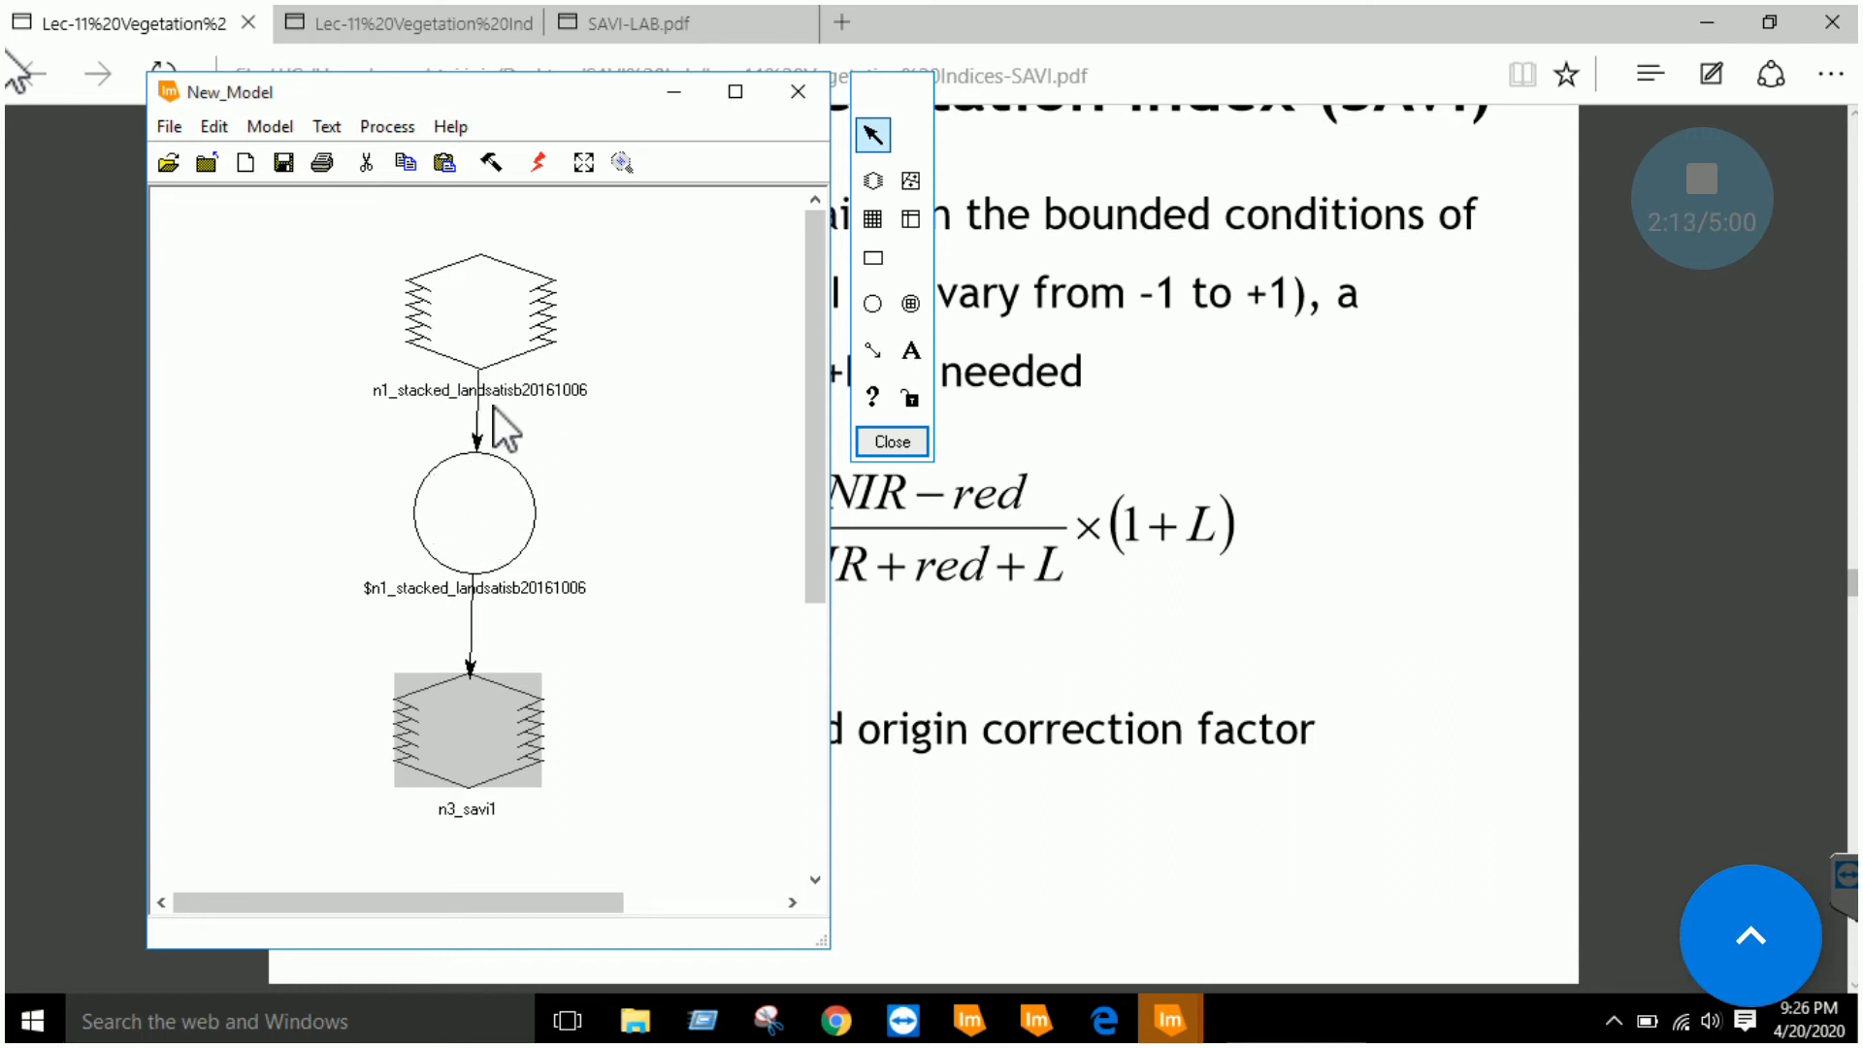
Bring up the Indices dialog and reposition it to compare its SAVI formula and bands with the model.
left_click(1028, 1000)
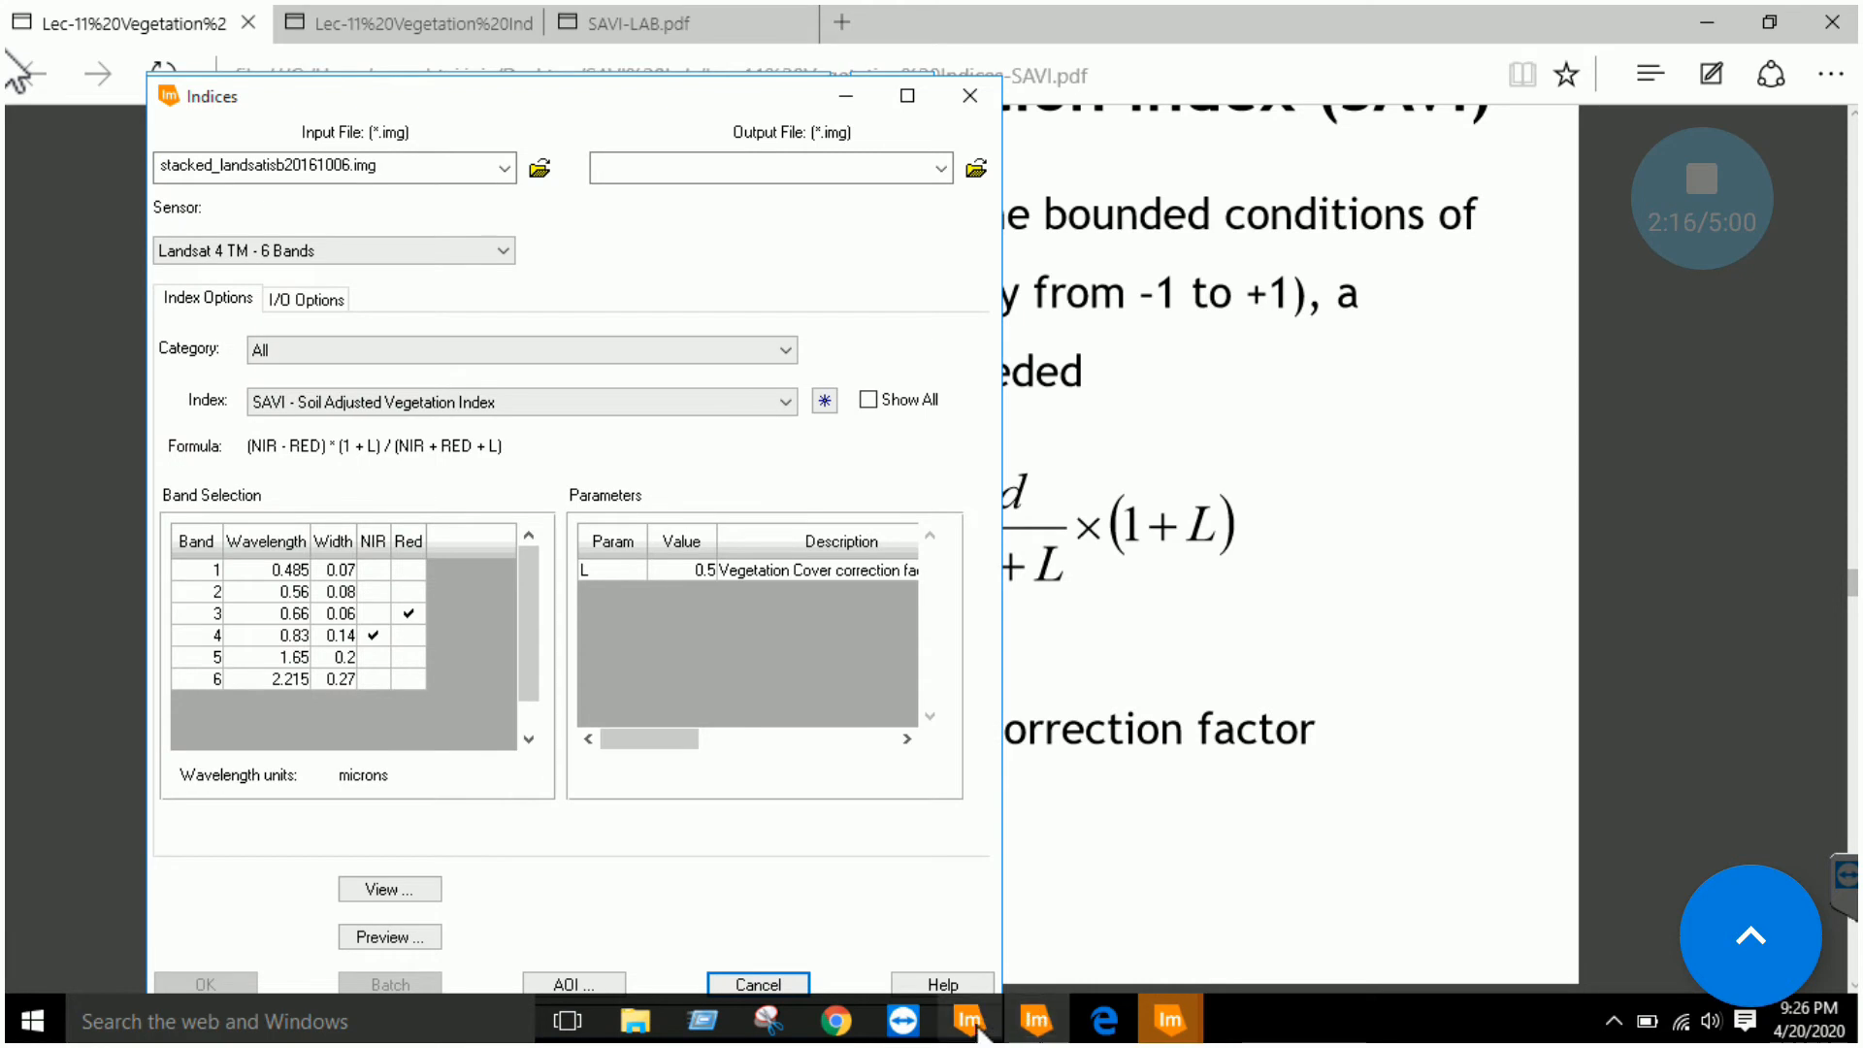
left_click_drag(315, 99, 339, 90)
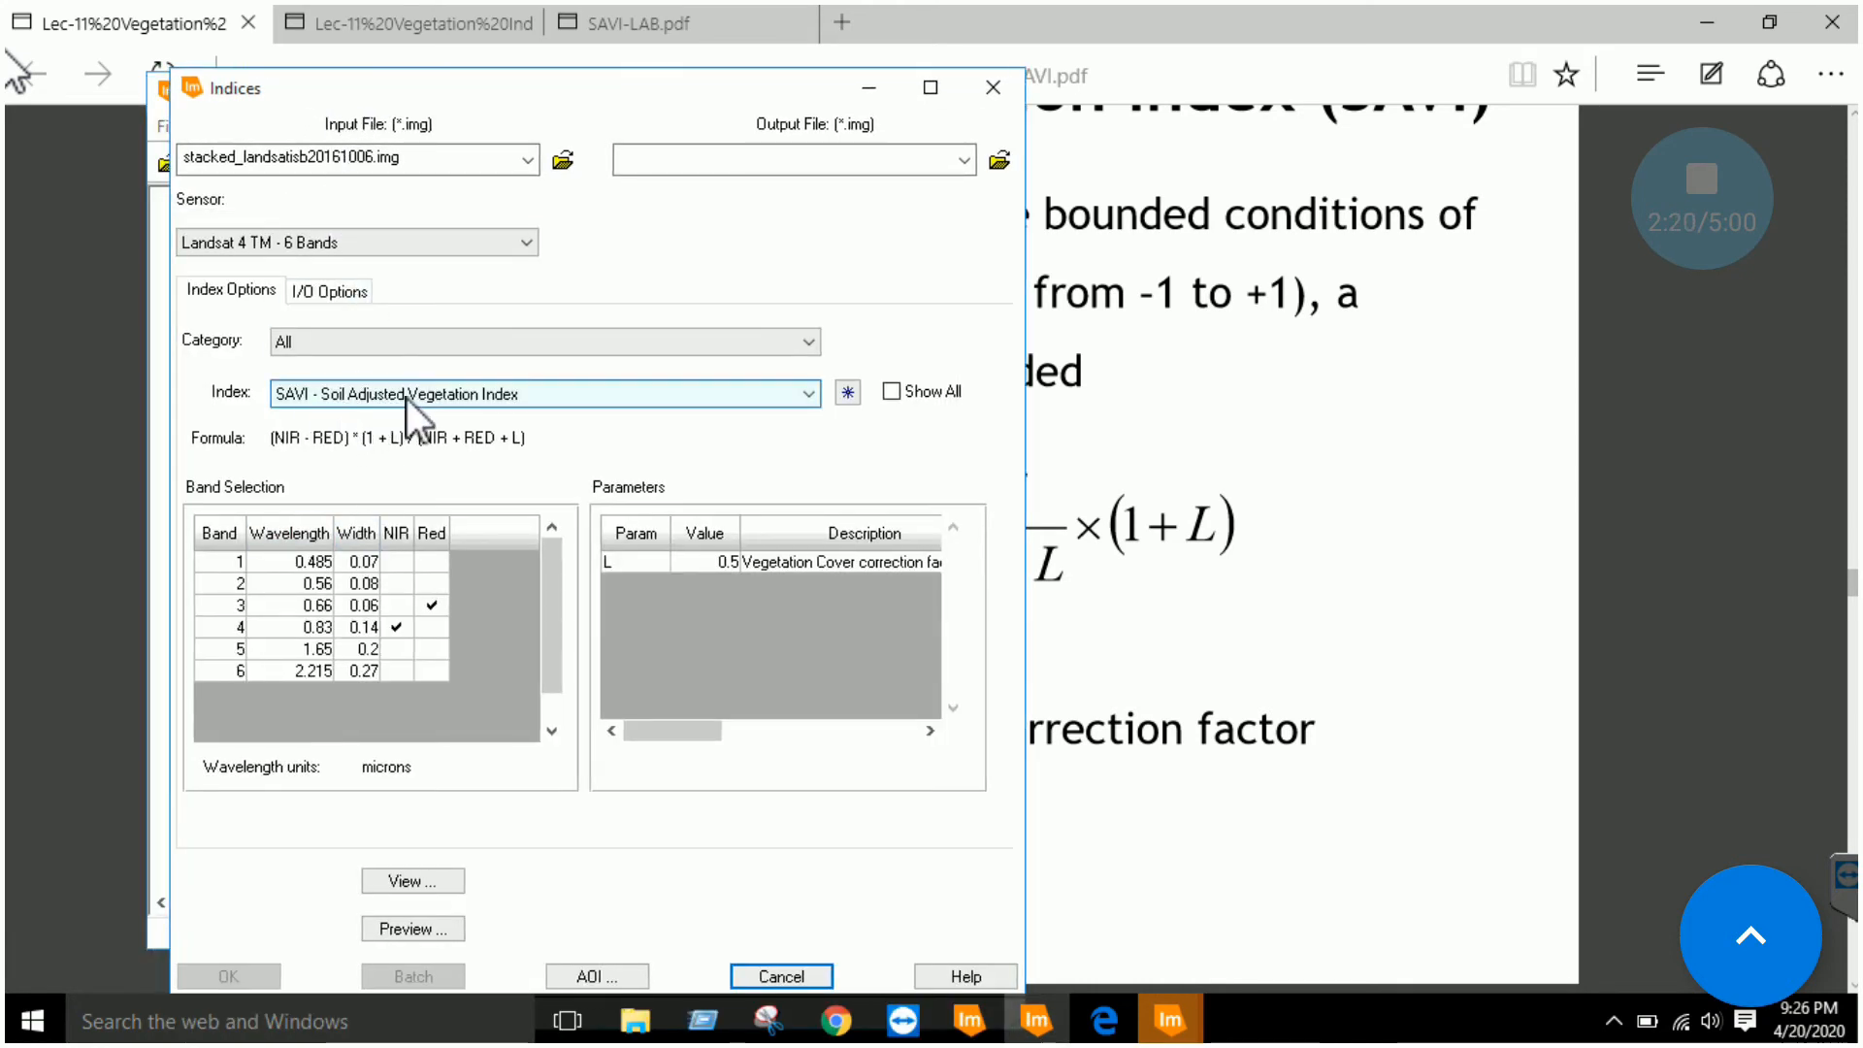
left_click_drag(585, 97, 1139, 106)
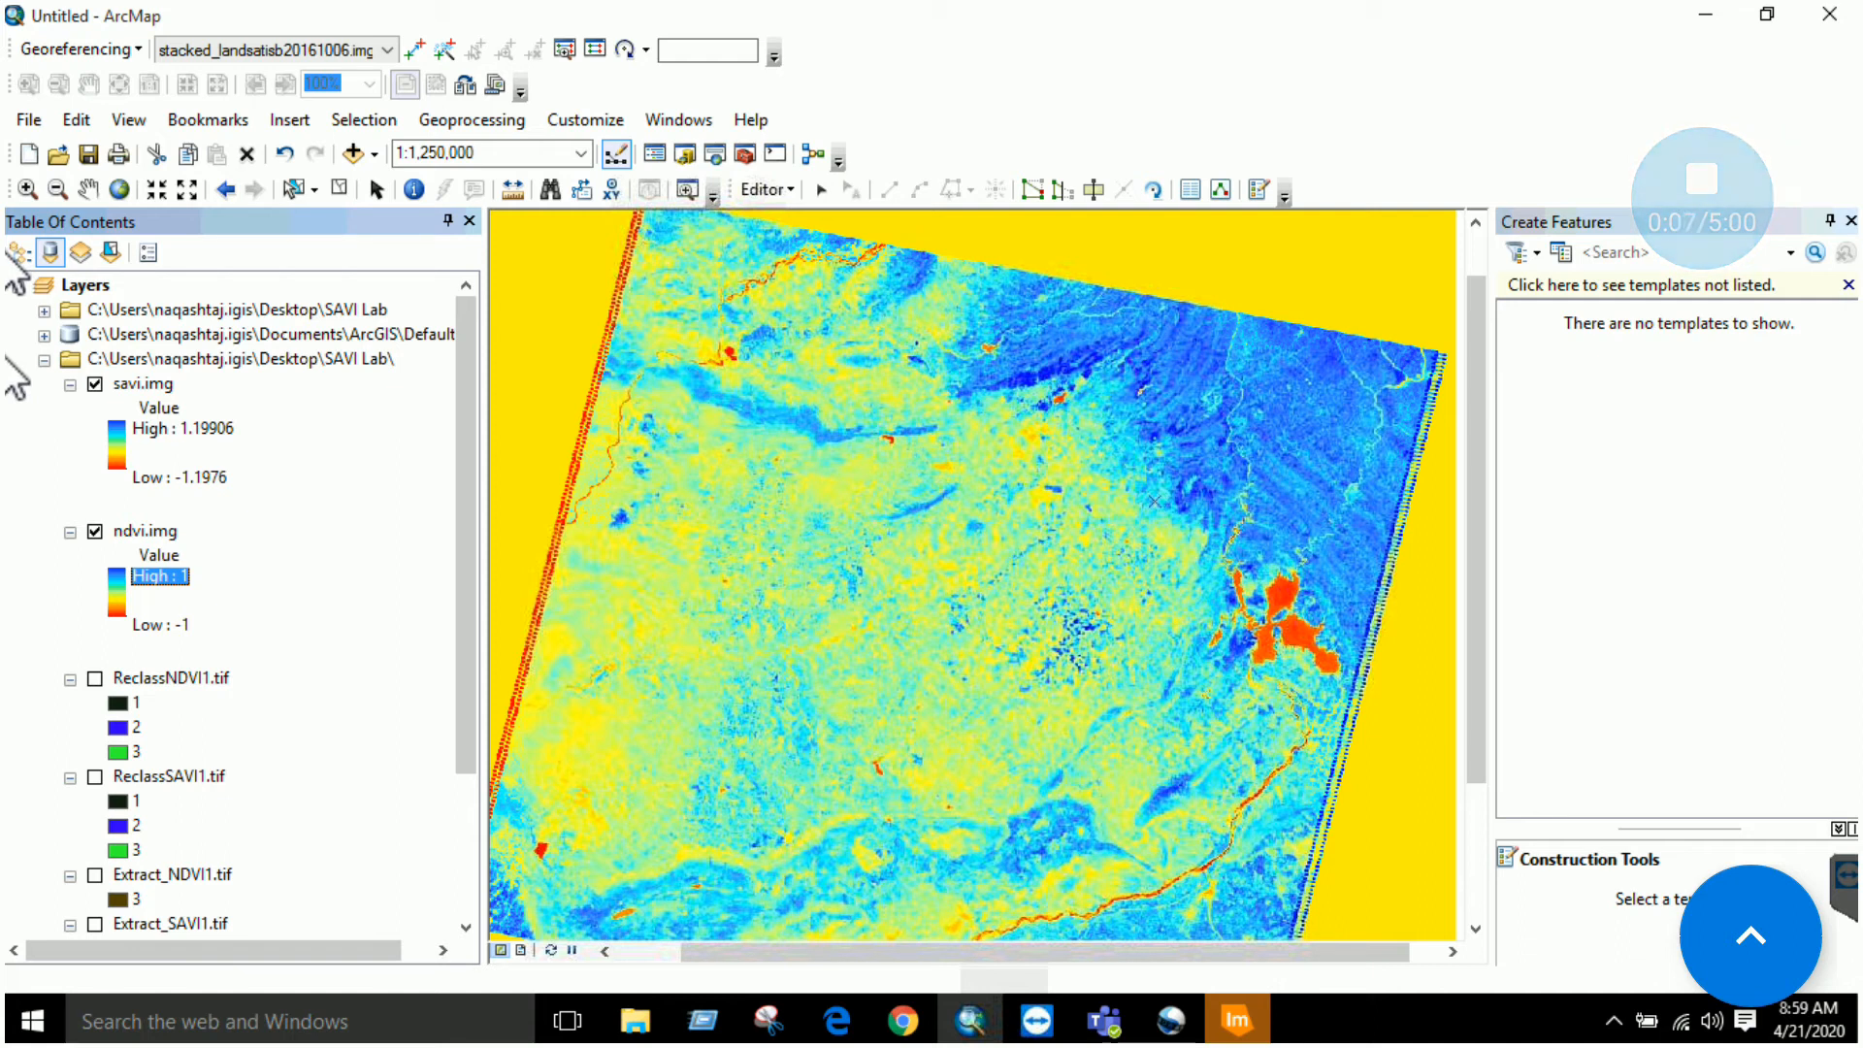
In ArcMap, look over the savi.img and ndvi.img layers, search for "reclassify" and open the Spatial Analyst Reclassify tool.
left_click(132, 386)
left_click(141, 531)
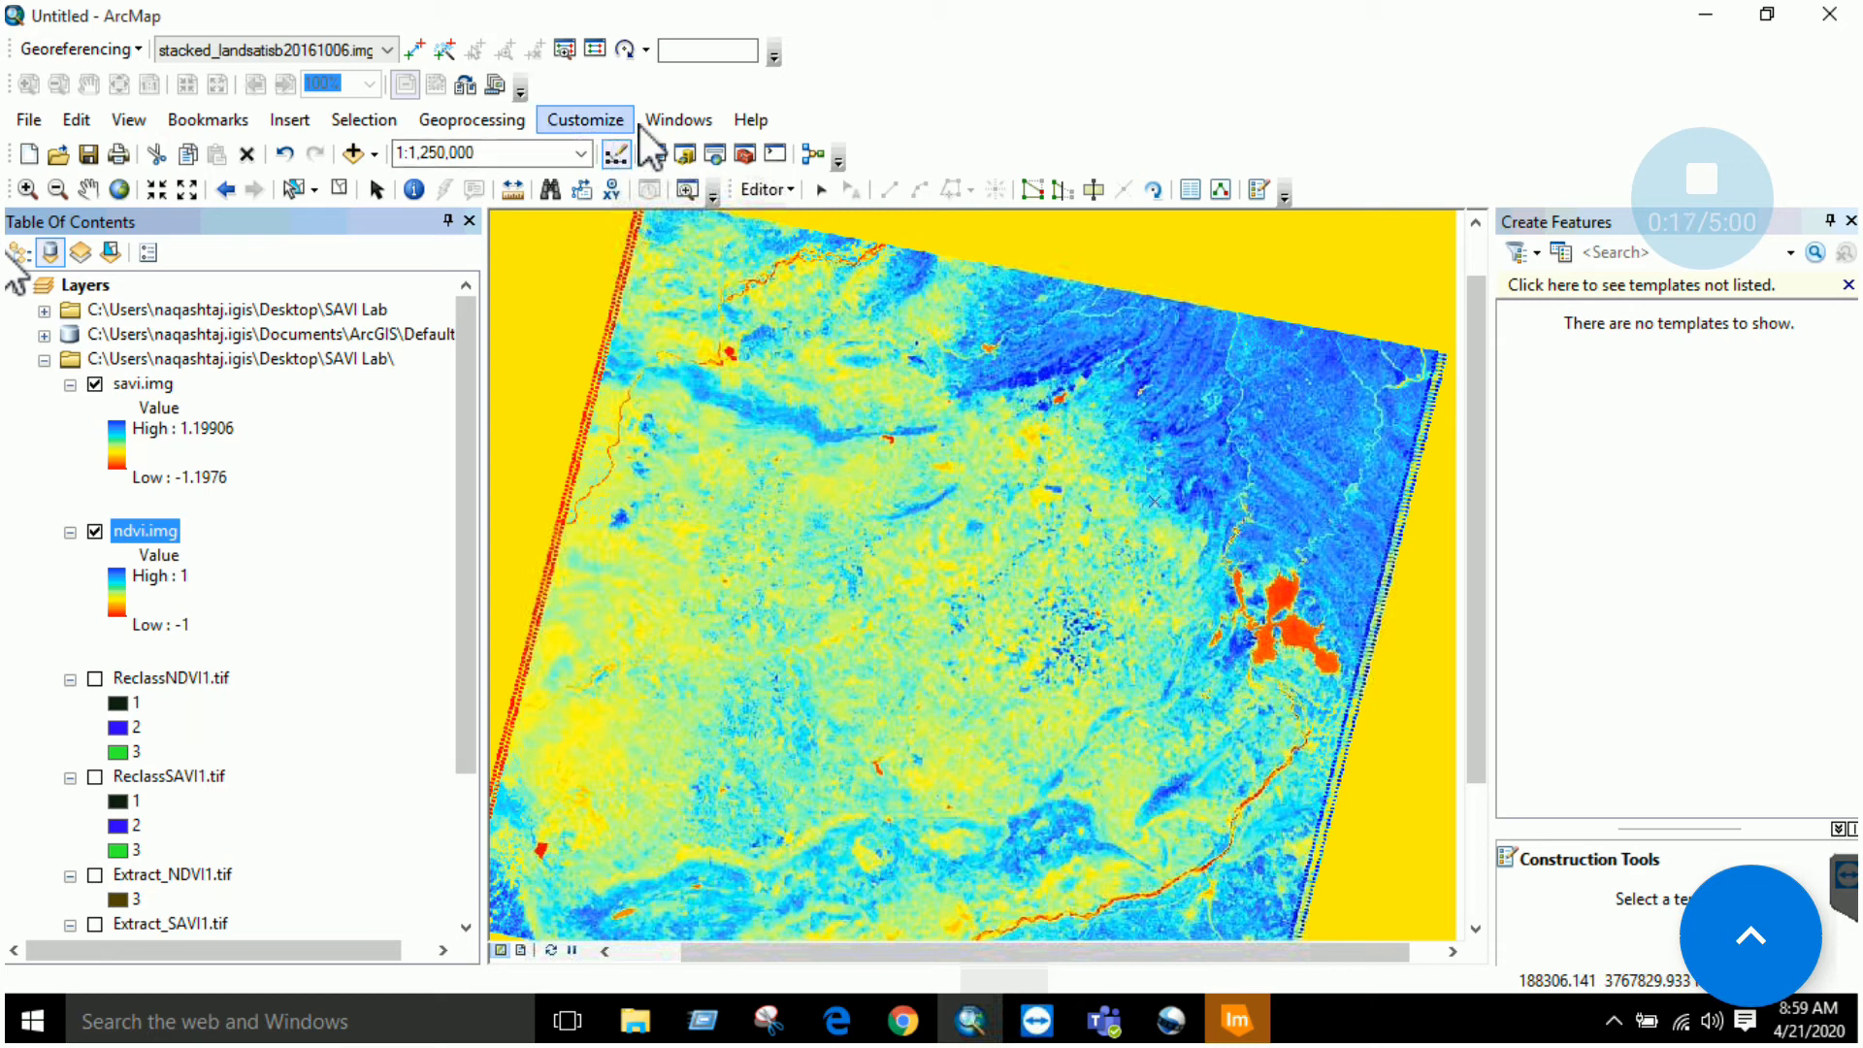
left_click(719, 155)
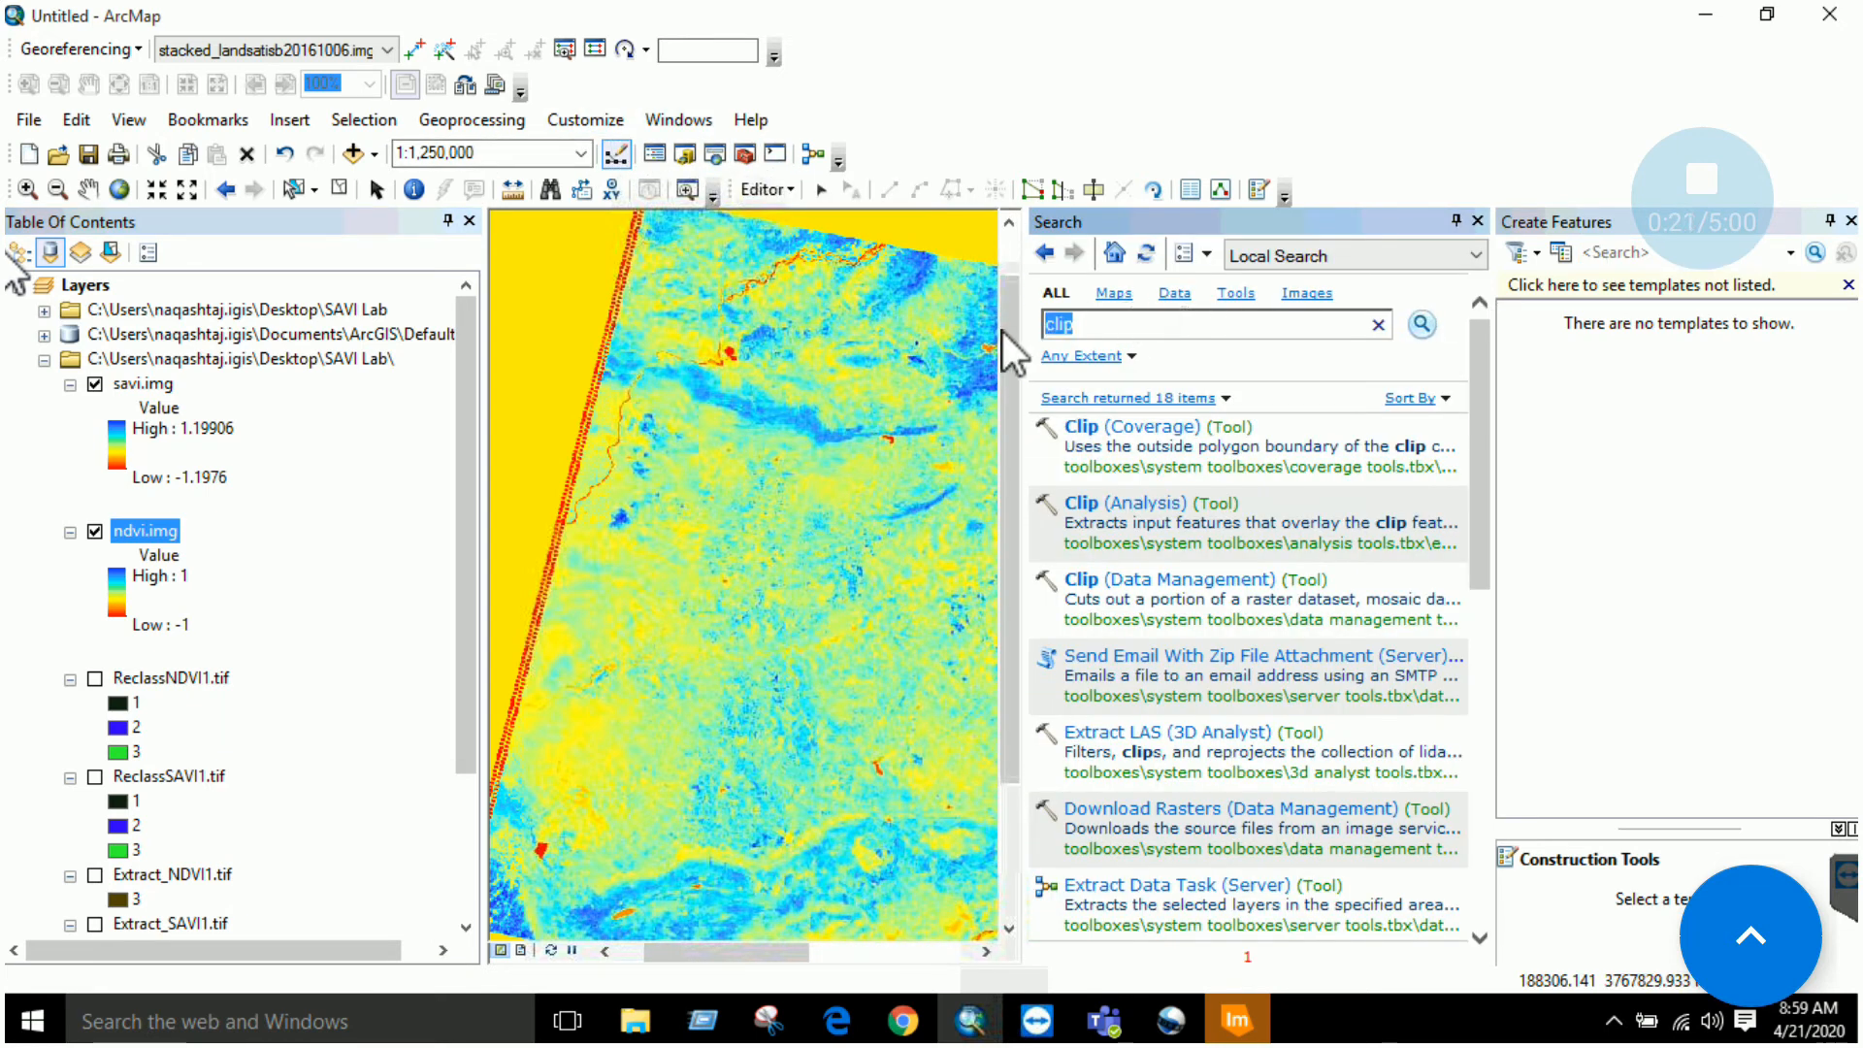
type("rec")
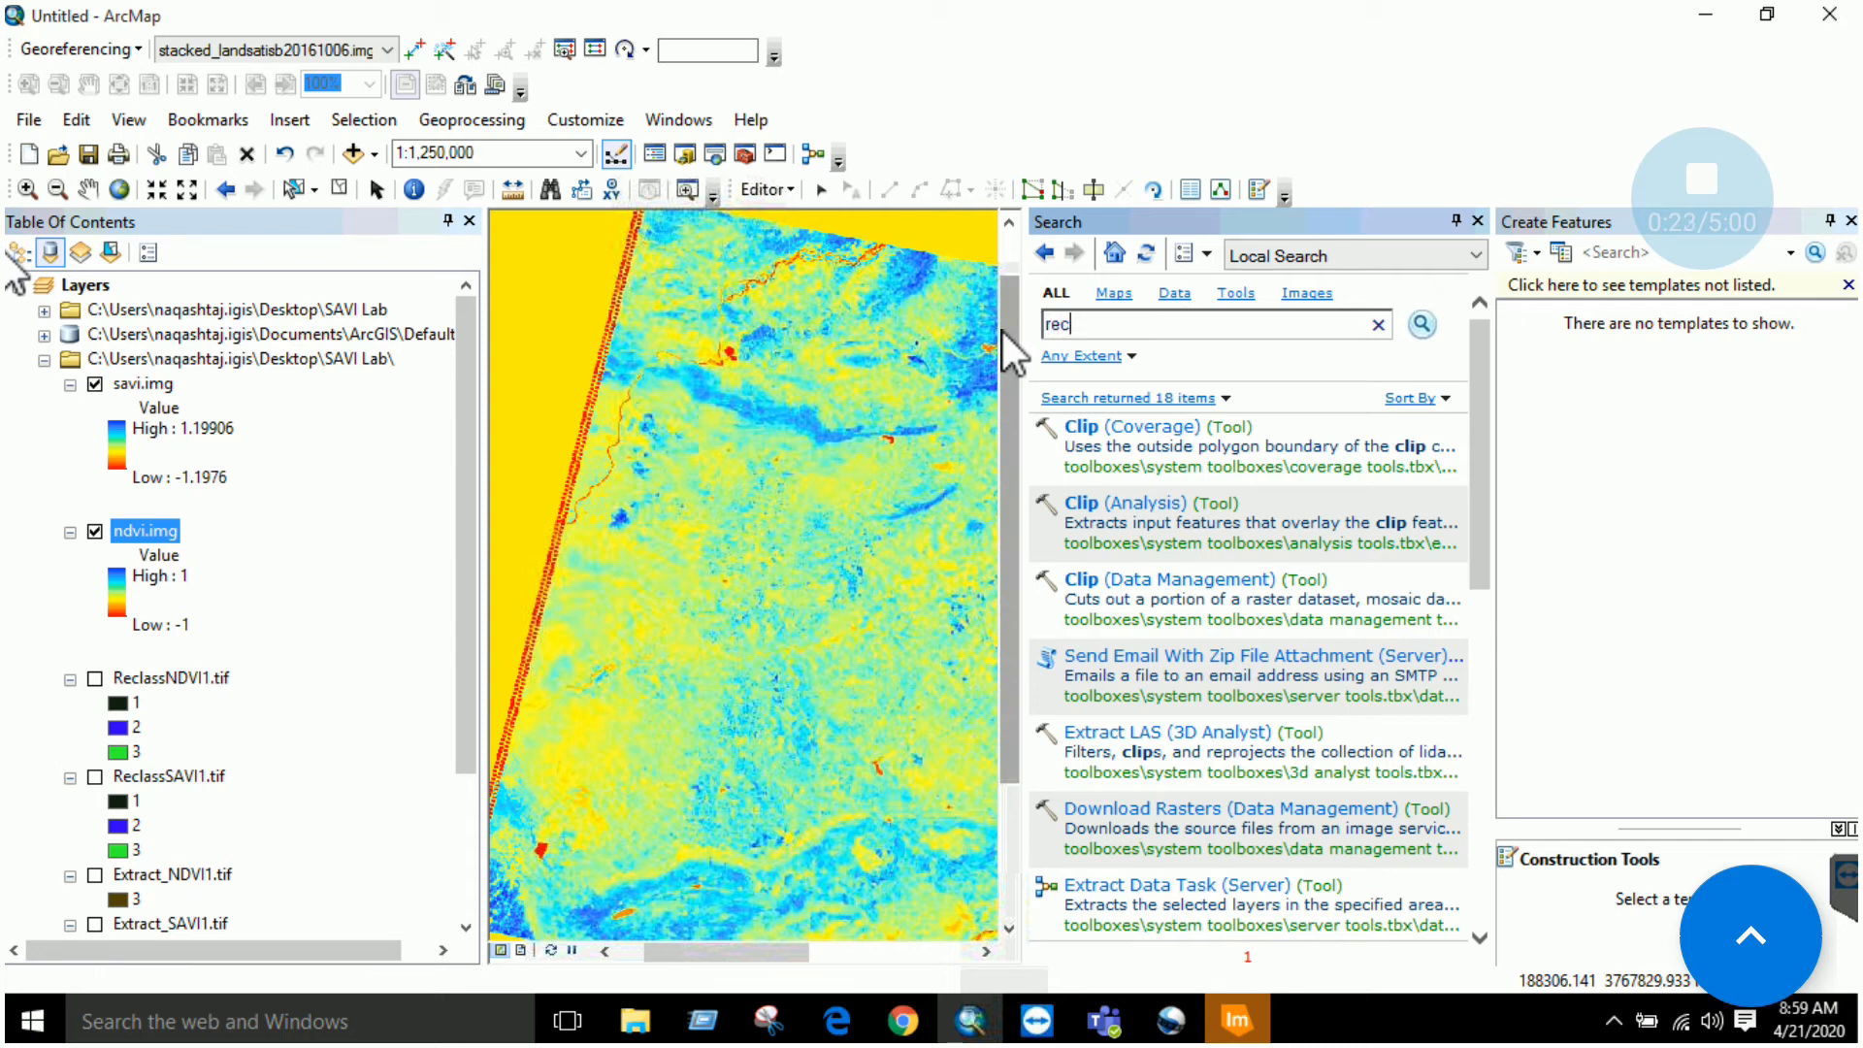
type("lassify")
key("Return")
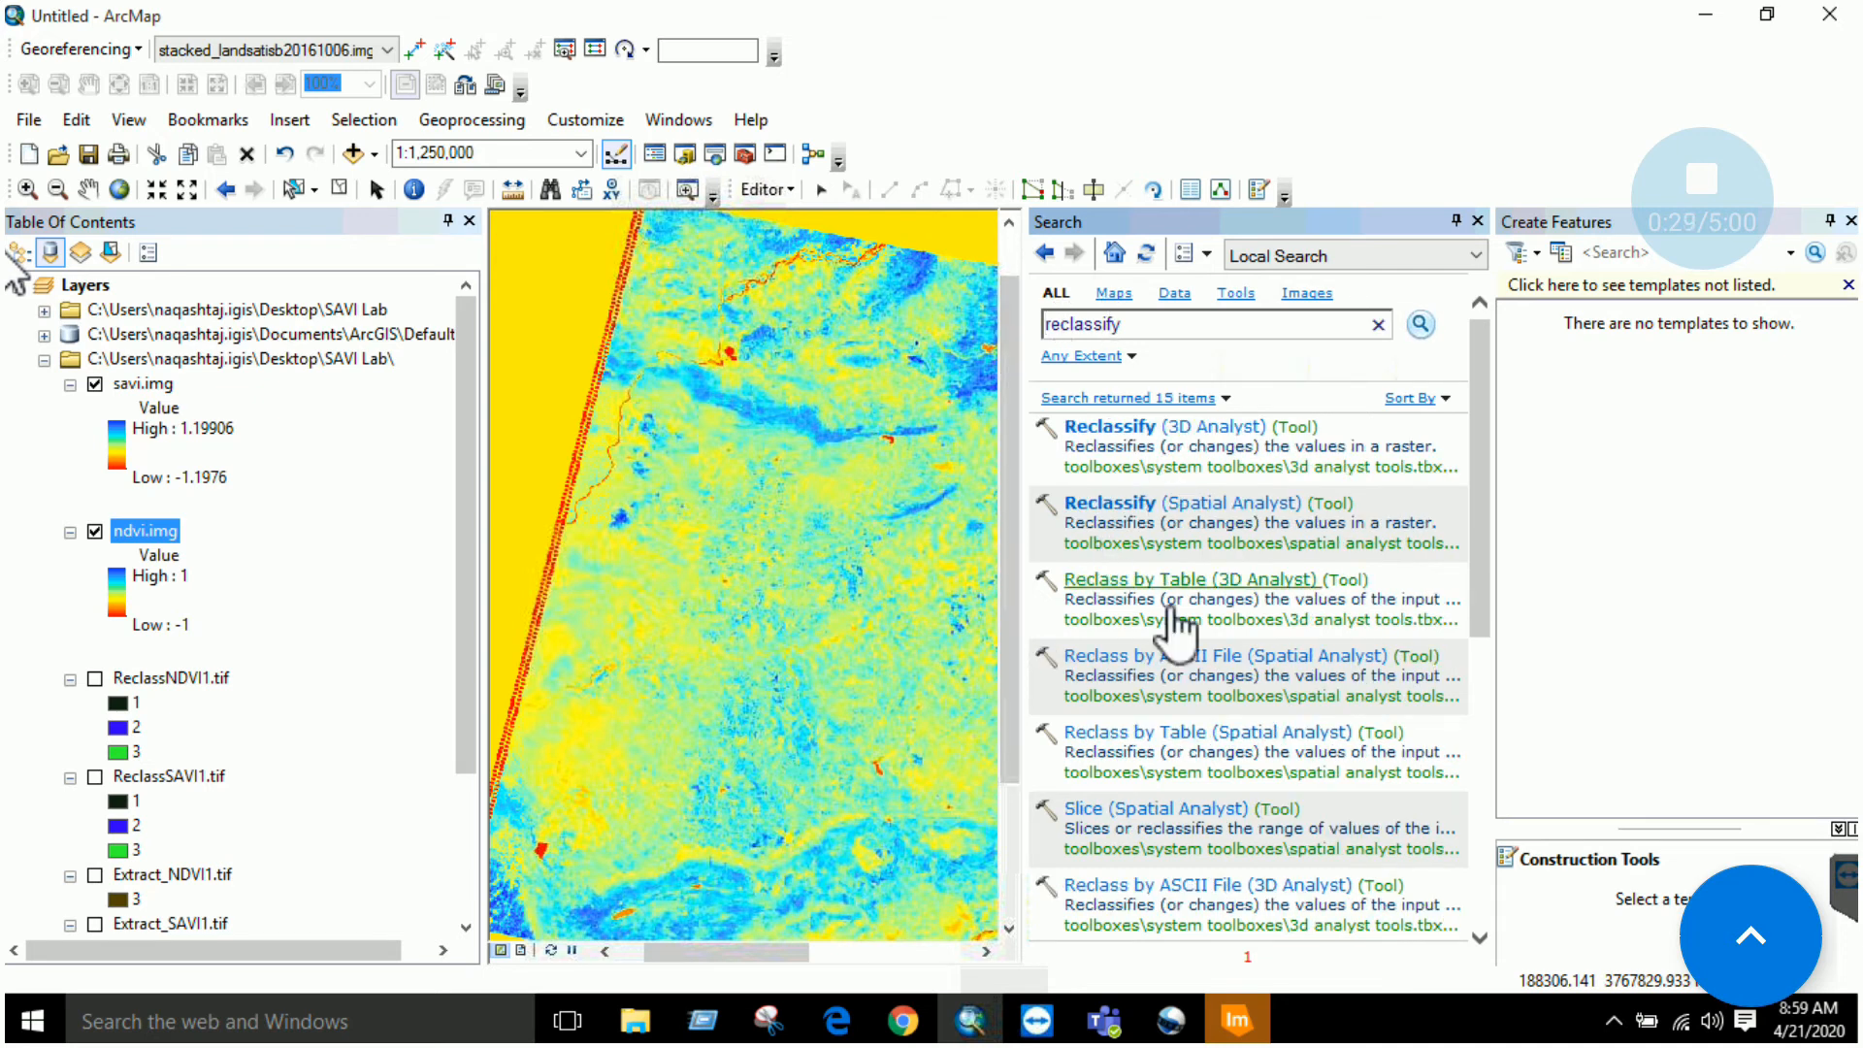
left_click(1145, 502)
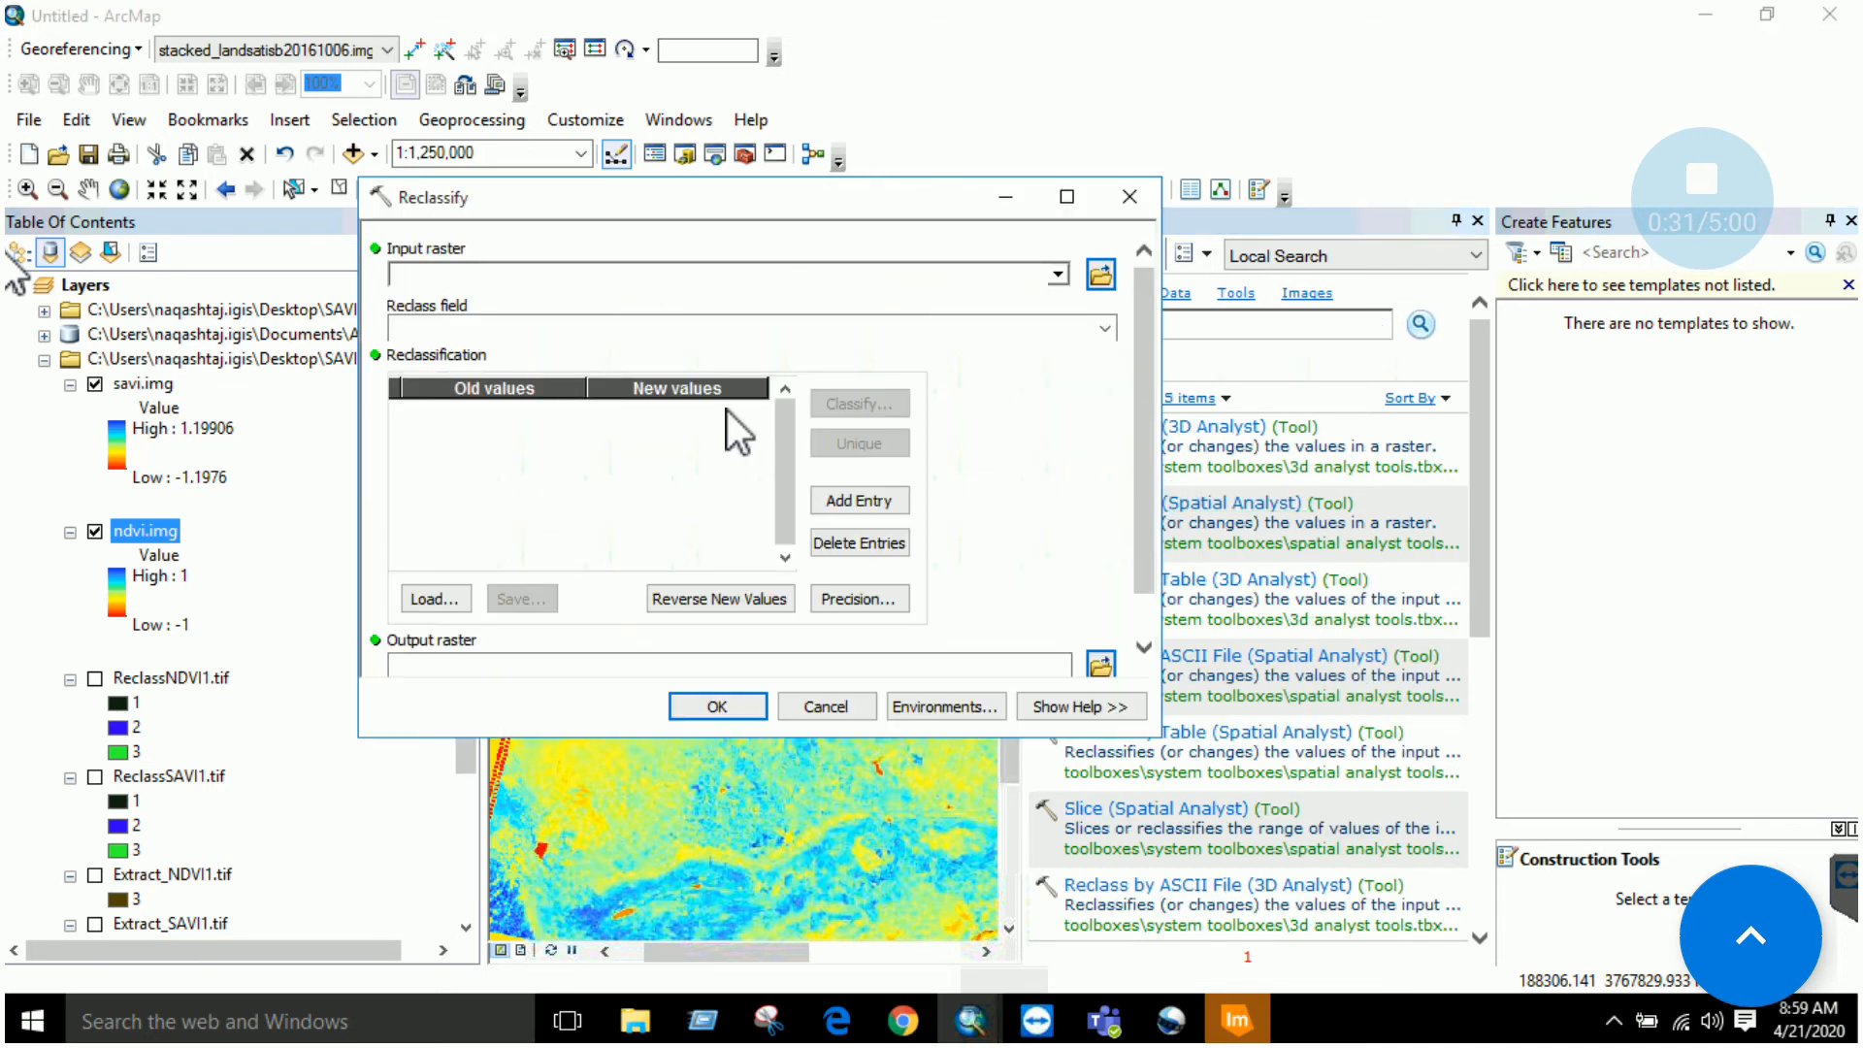
Set savi.img as the input raster of the Reclassify tool.
left_click(1056, 277)
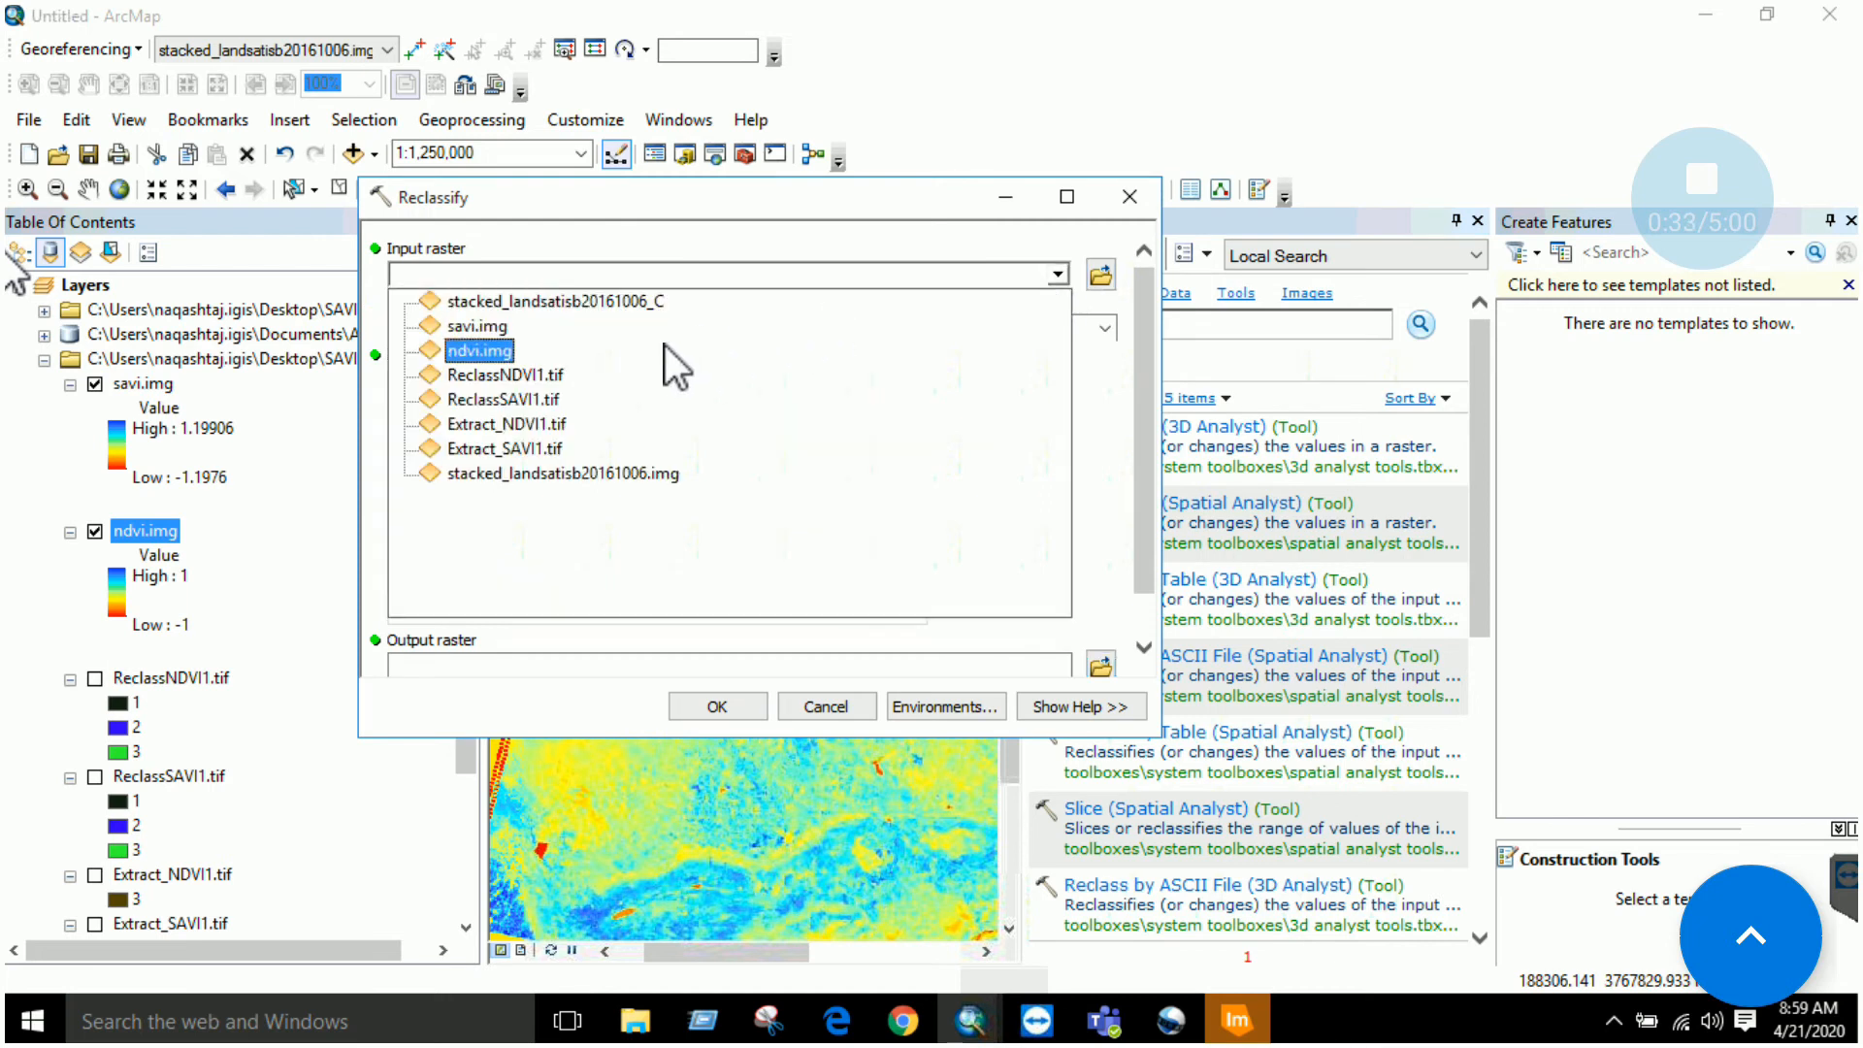
left_click(683, 235)
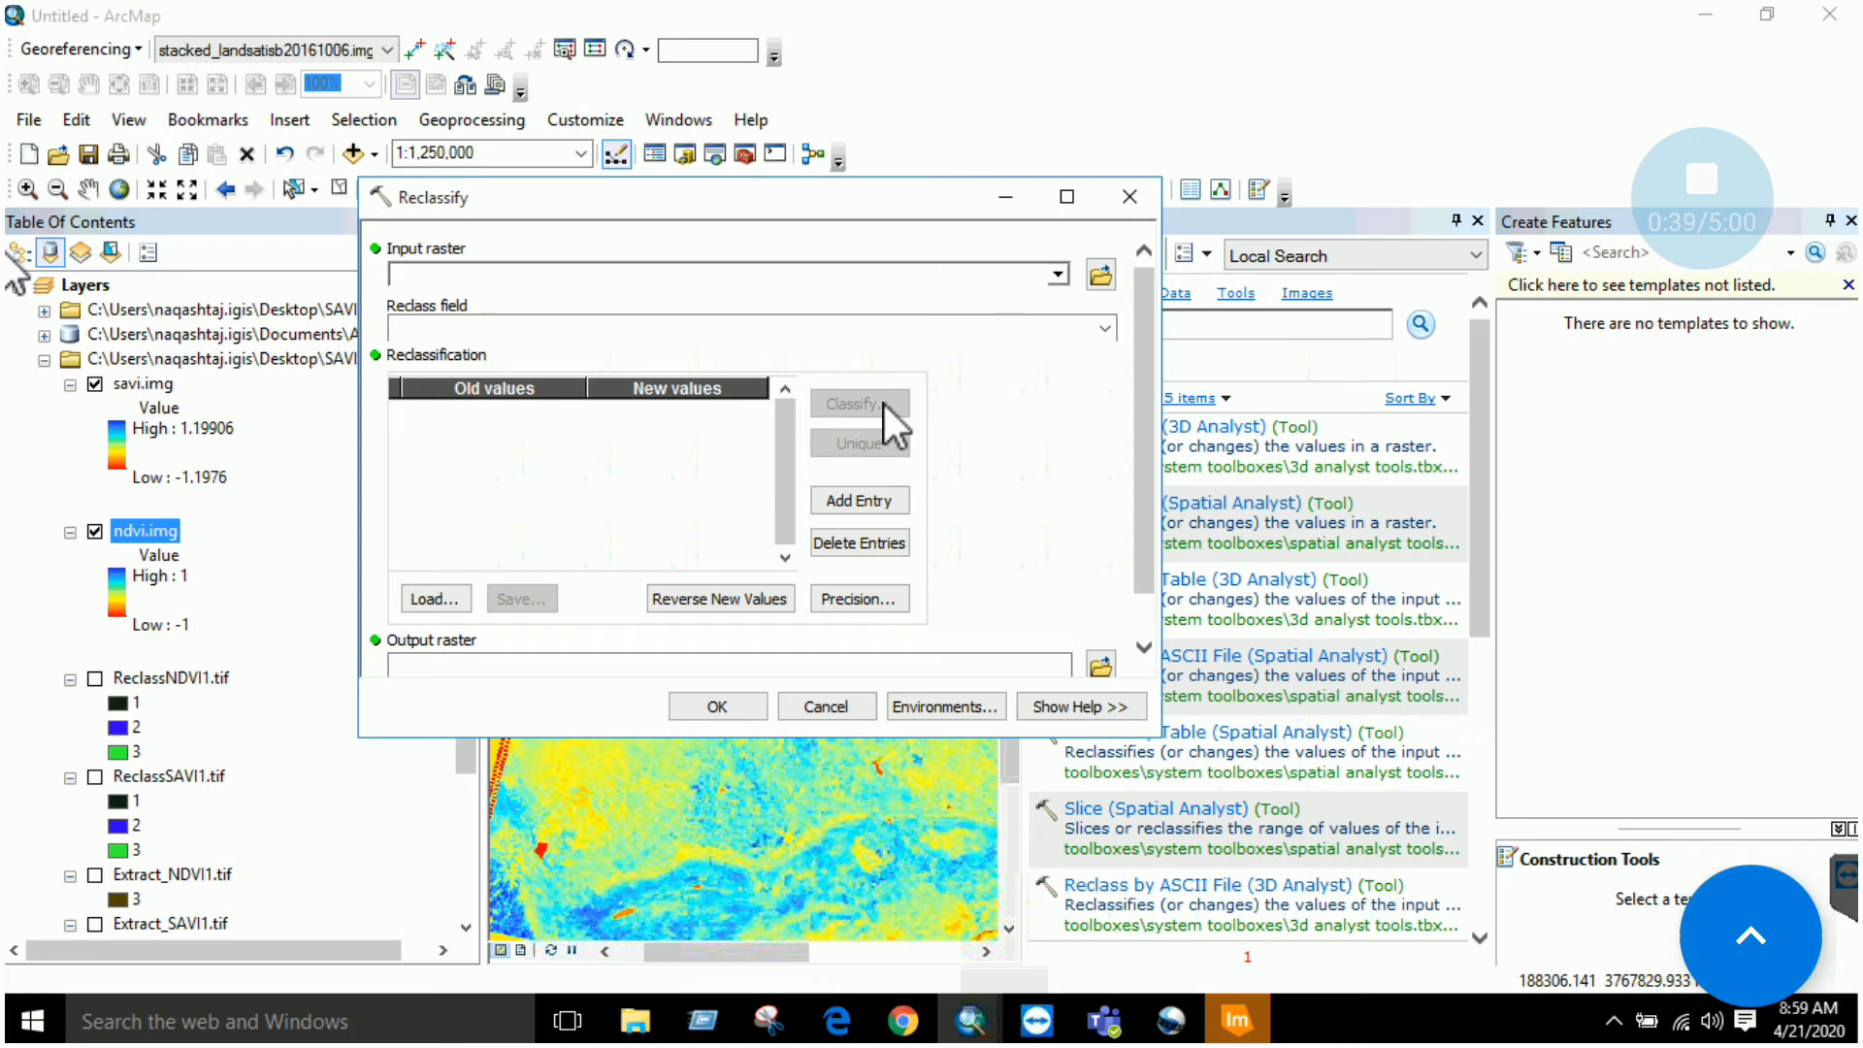
left_click(1055, 276)
left_click(859, 320)
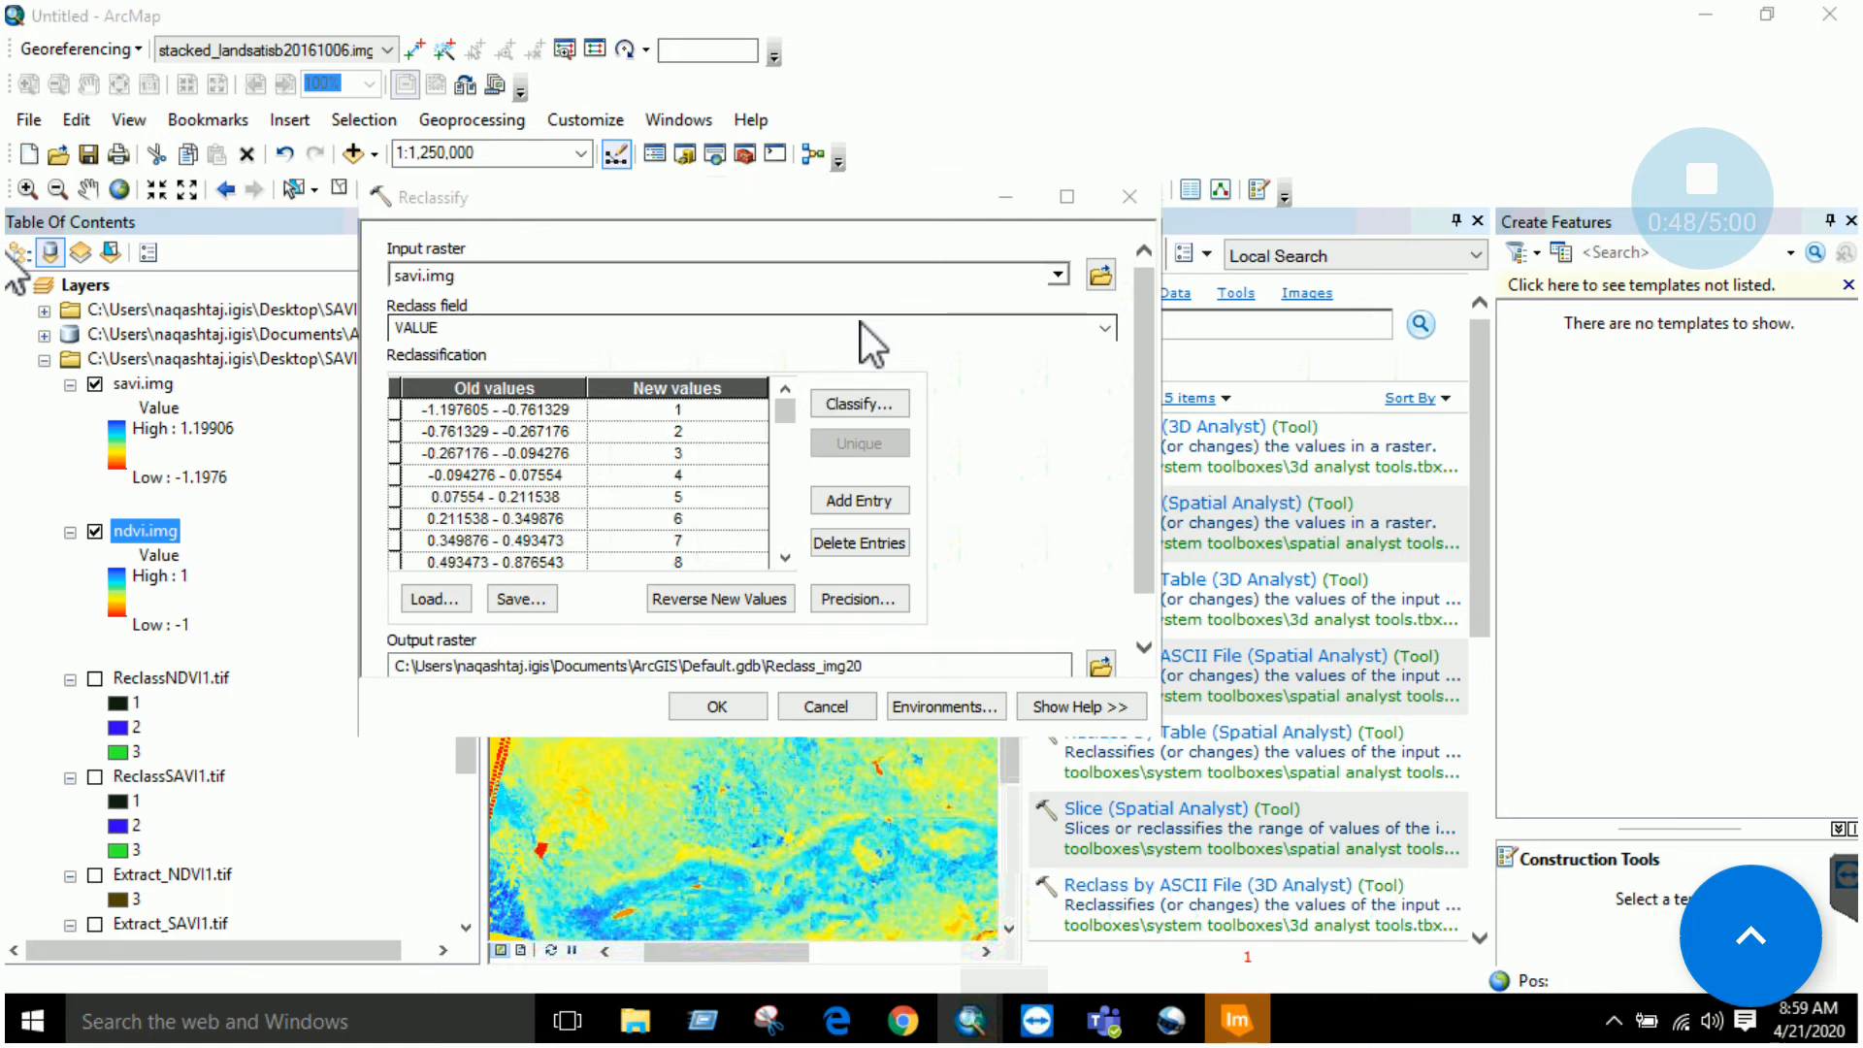
Classify the savi.img values into 3 classes with break values 0, 0.4 and 1.
left_click(872, 403)
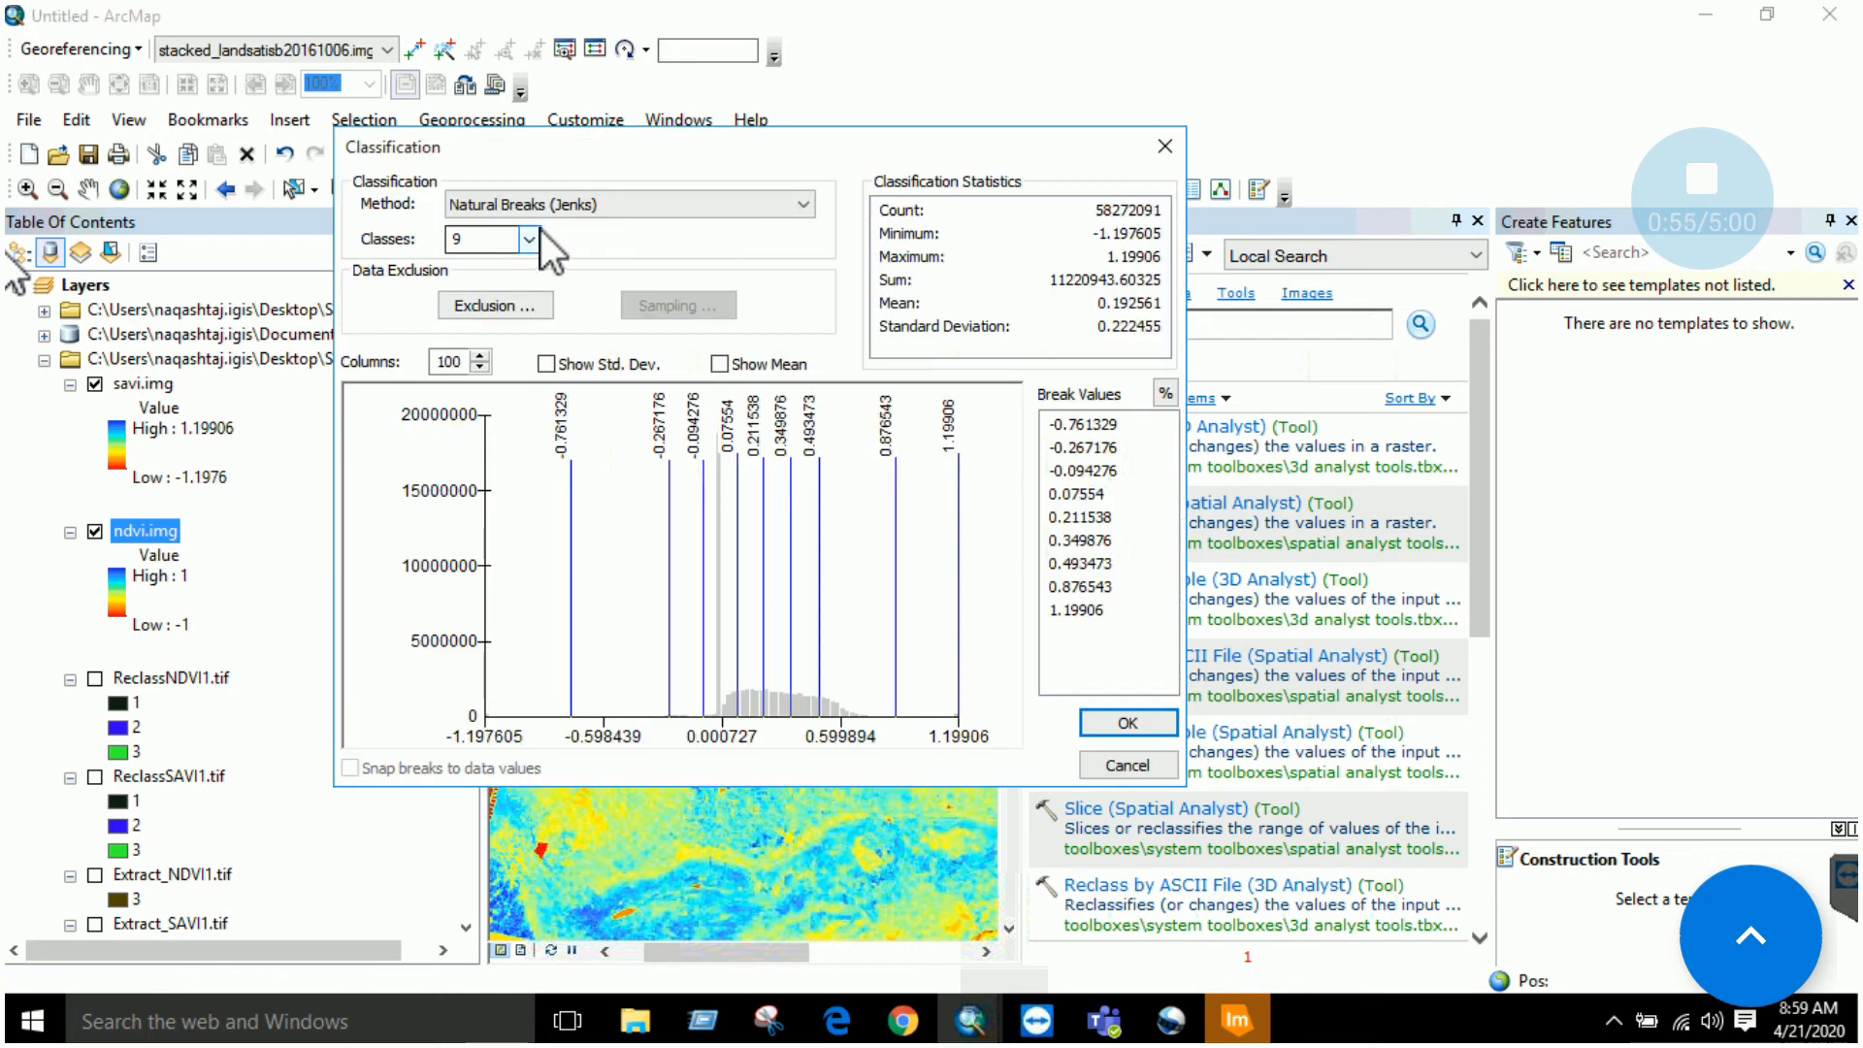
left_click(530, 239)
left_click(504, 265)
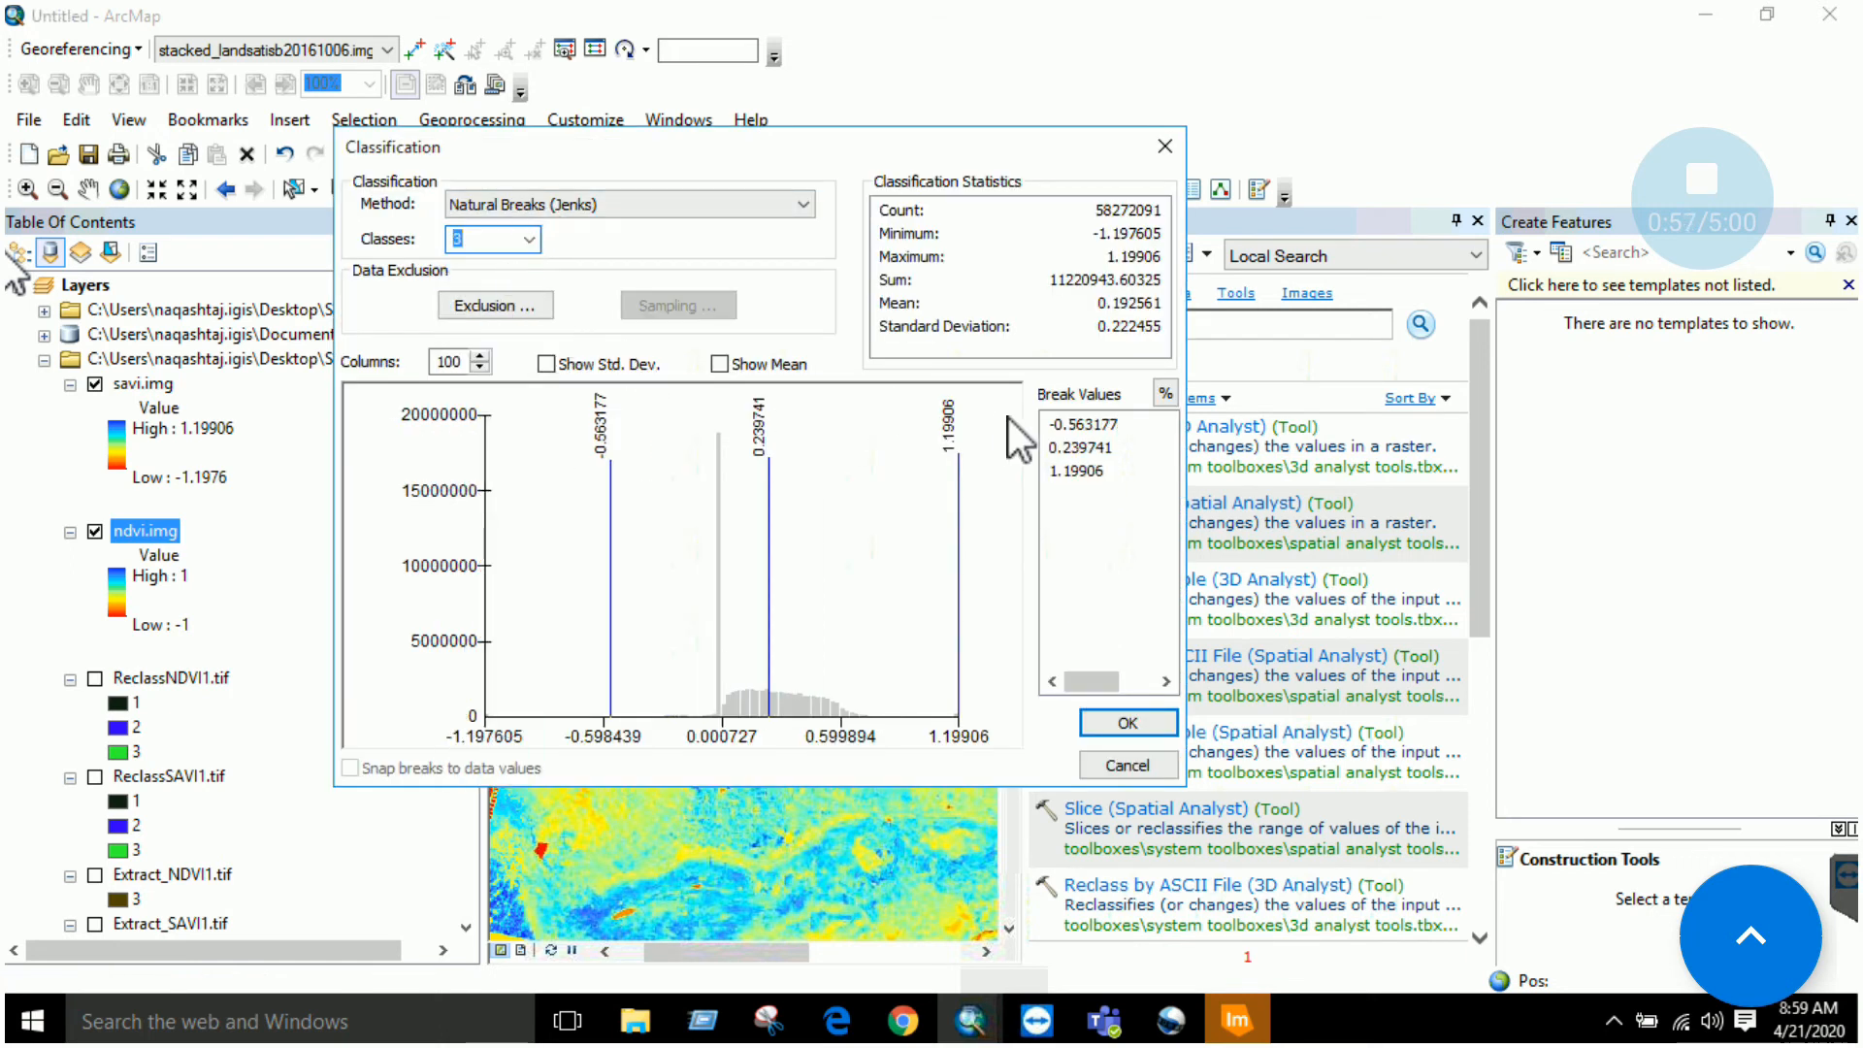
left_click(1083, 427)
type("0")
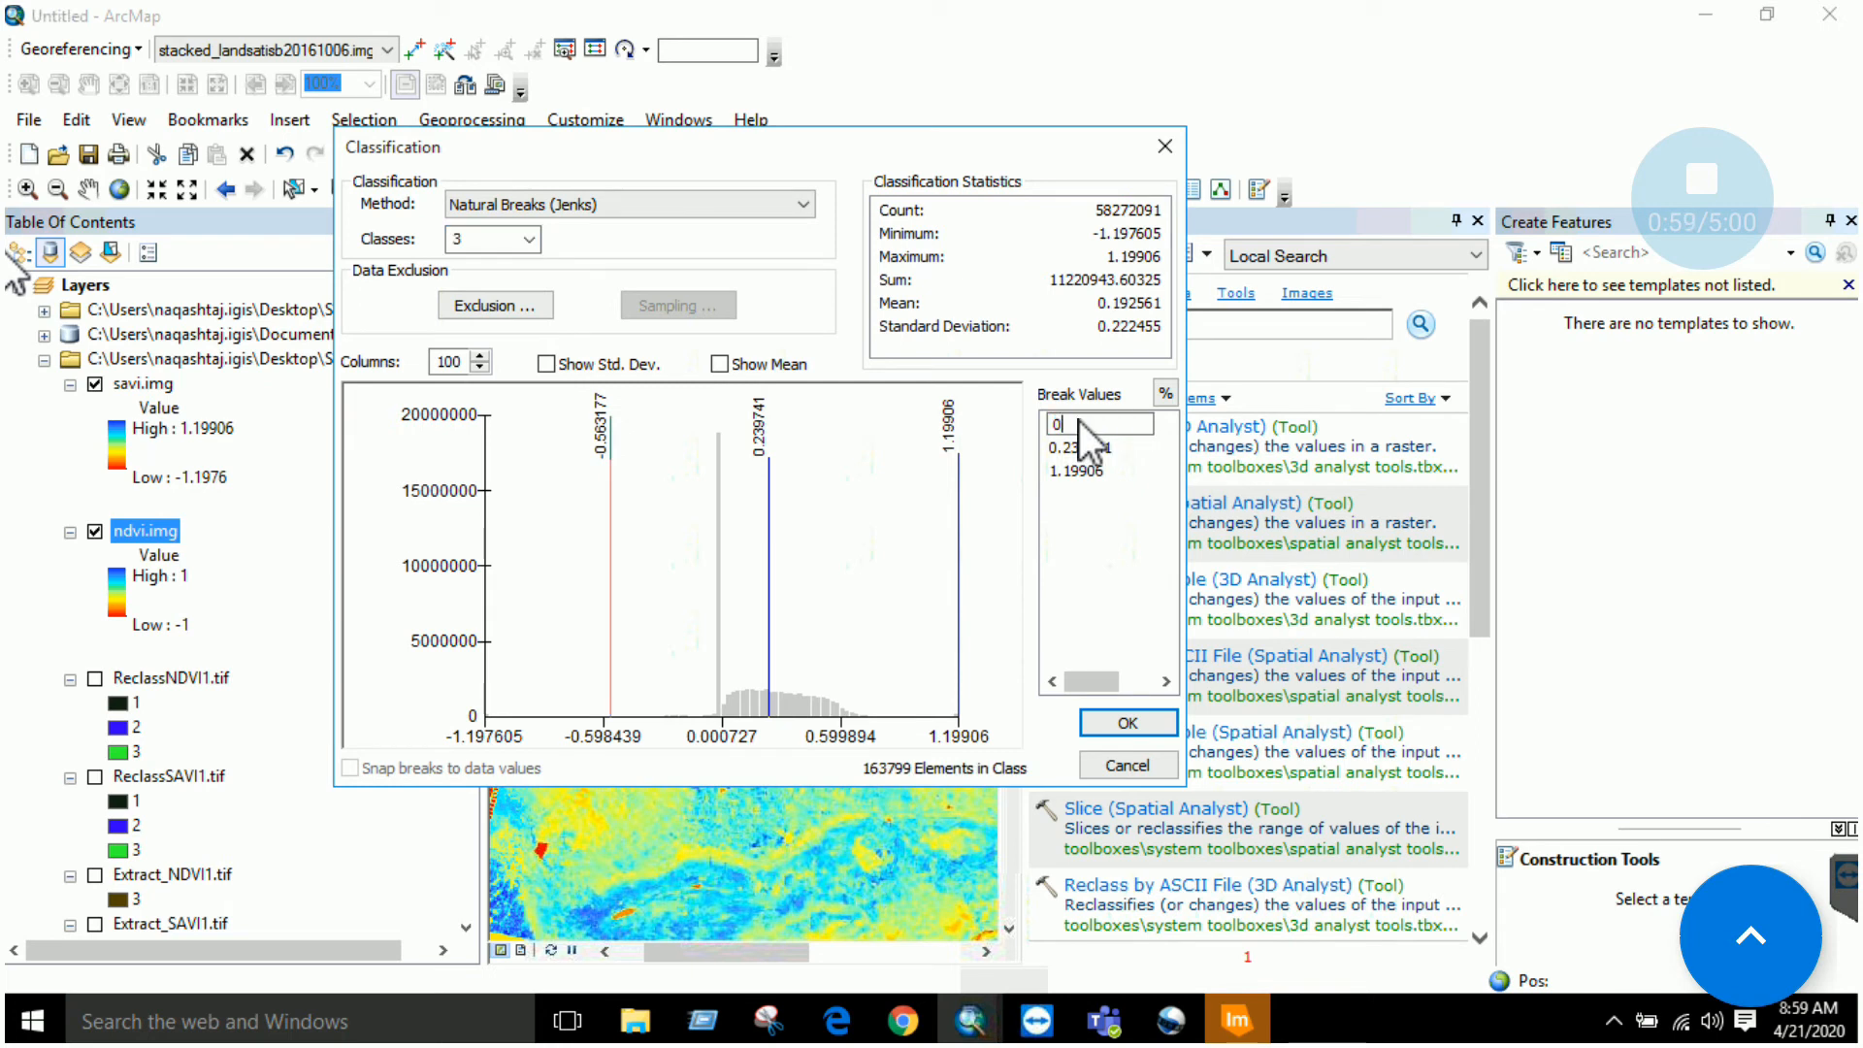
left_click(1068, 448)
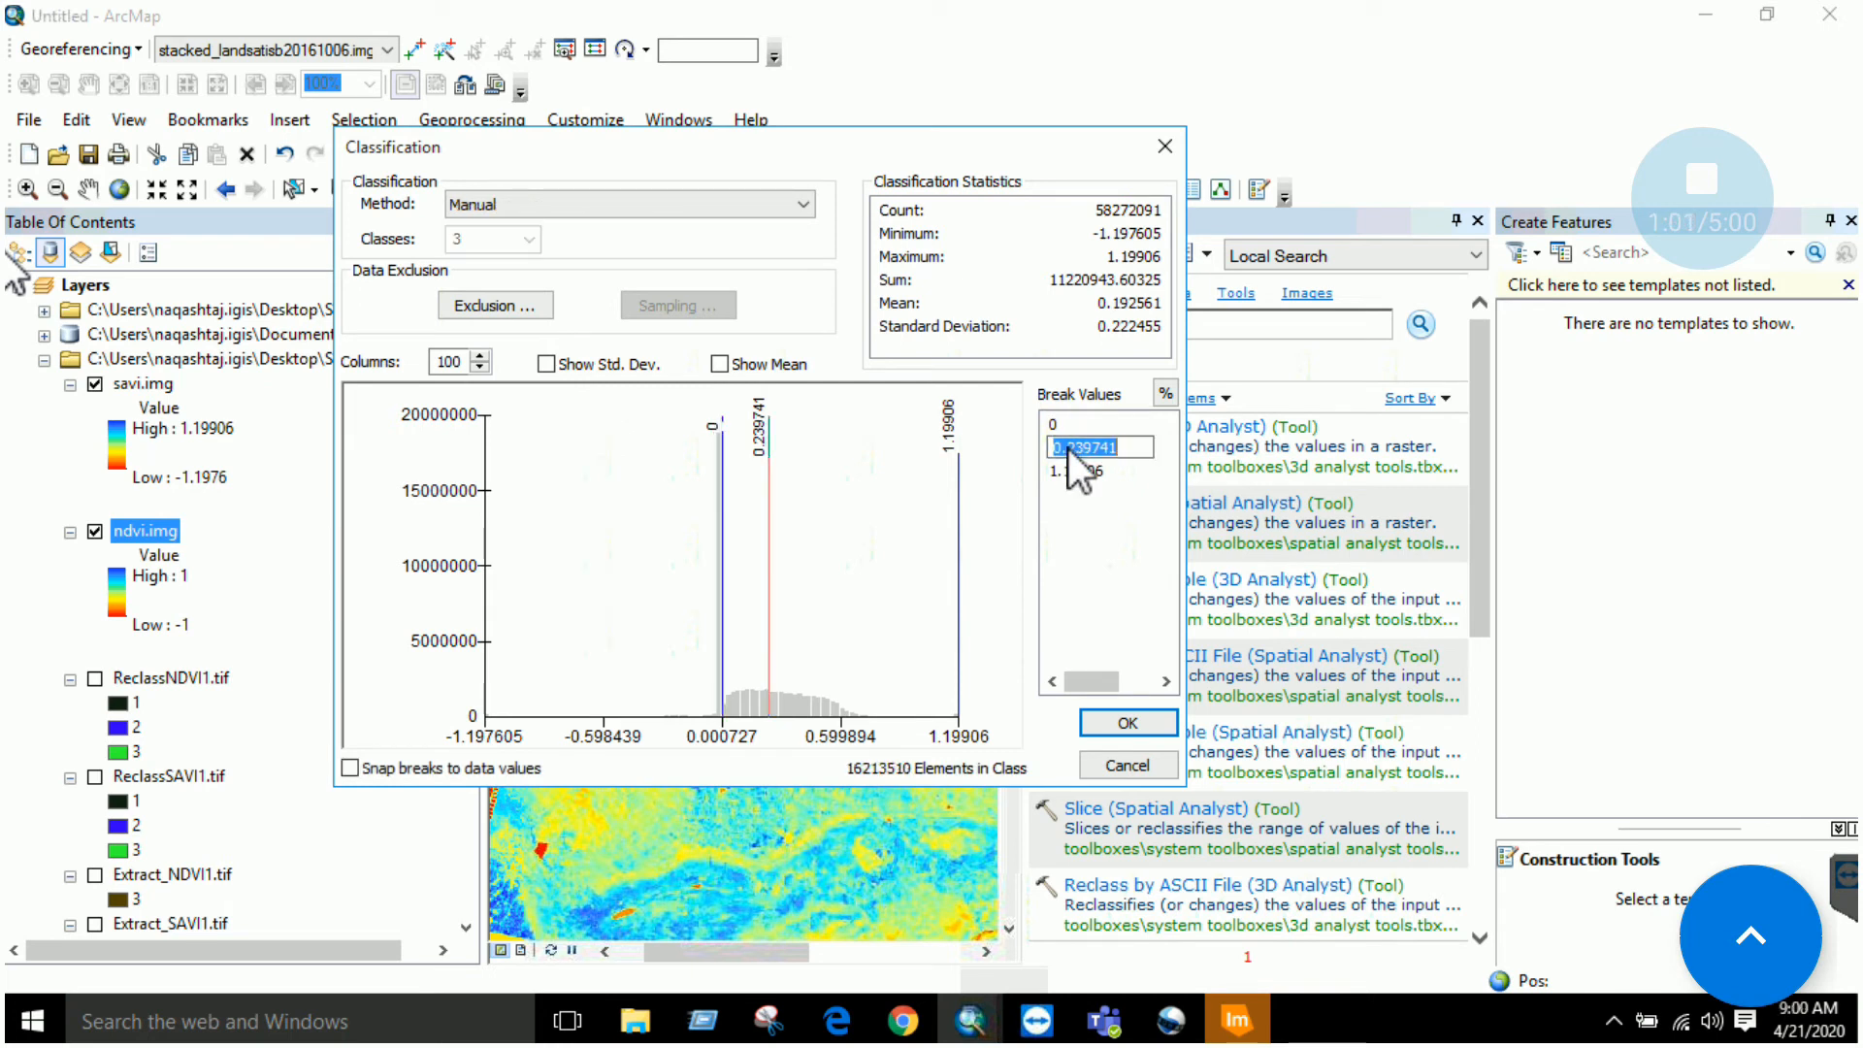
type("0.4")
left_click(1076, 469)
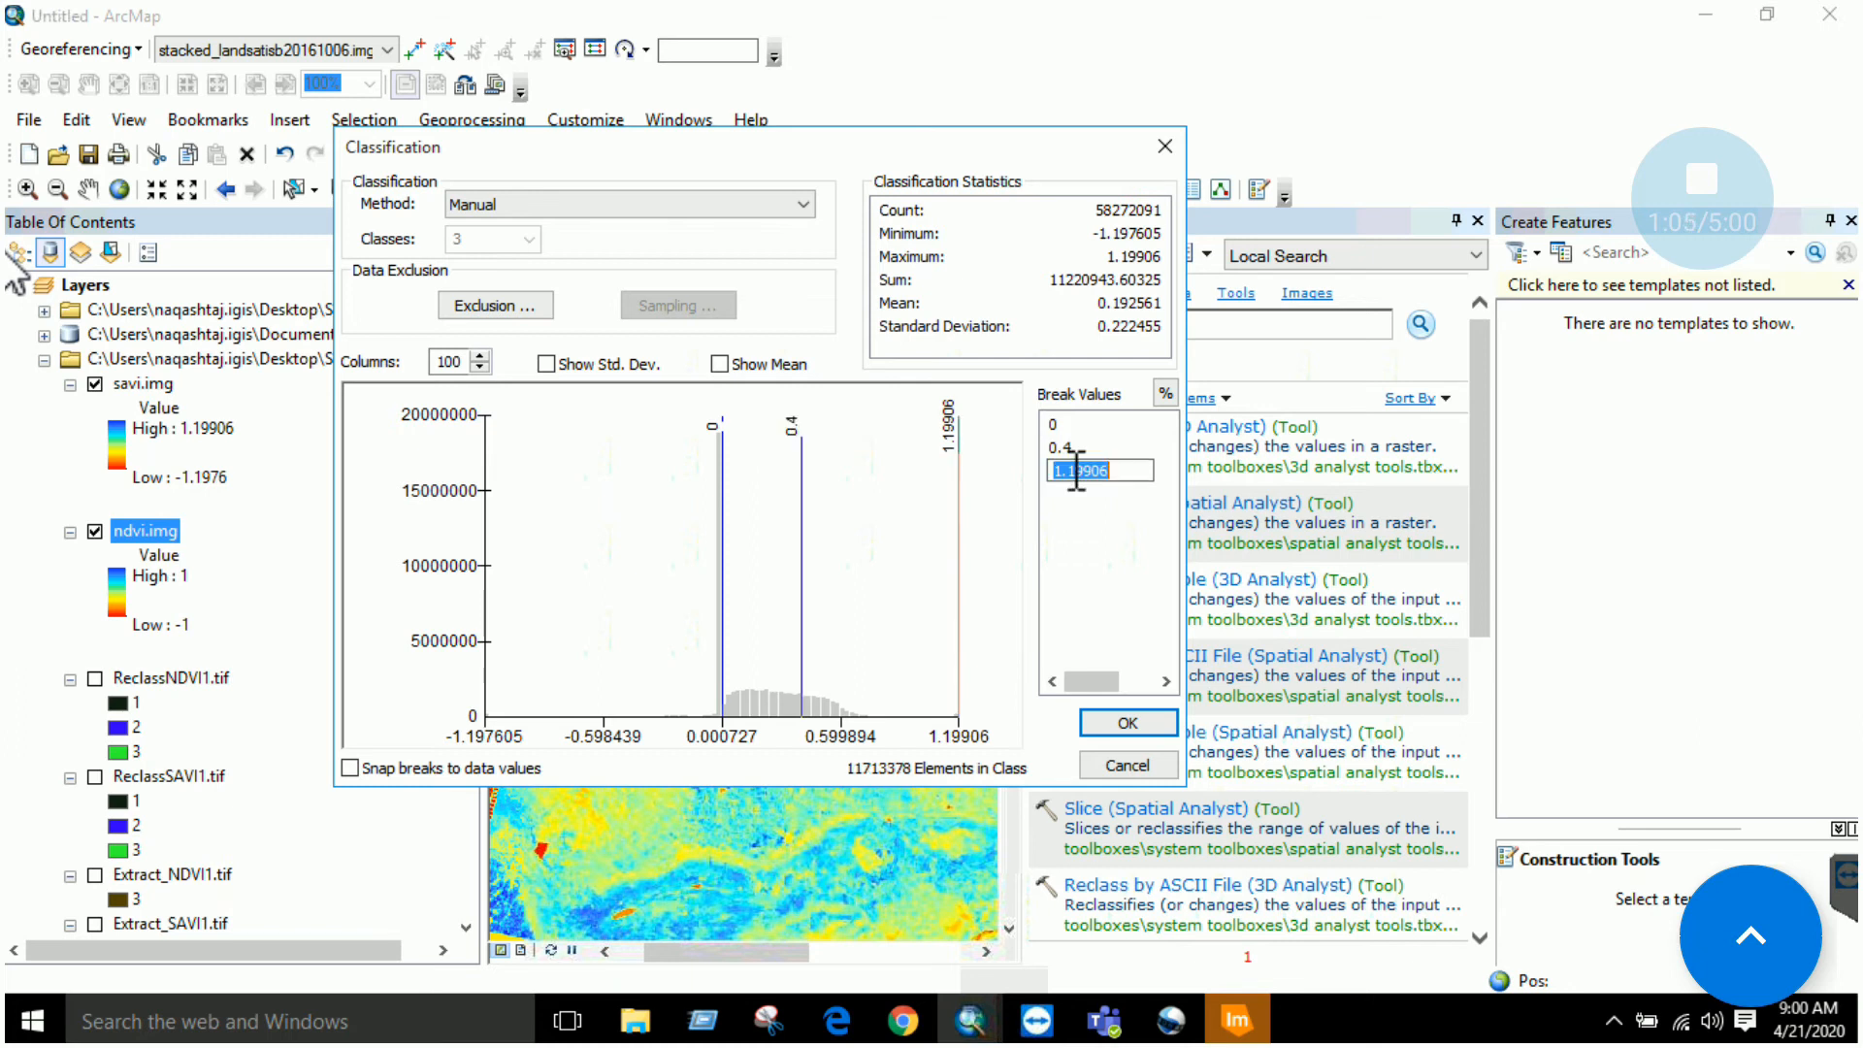
left_click(1071, 523)
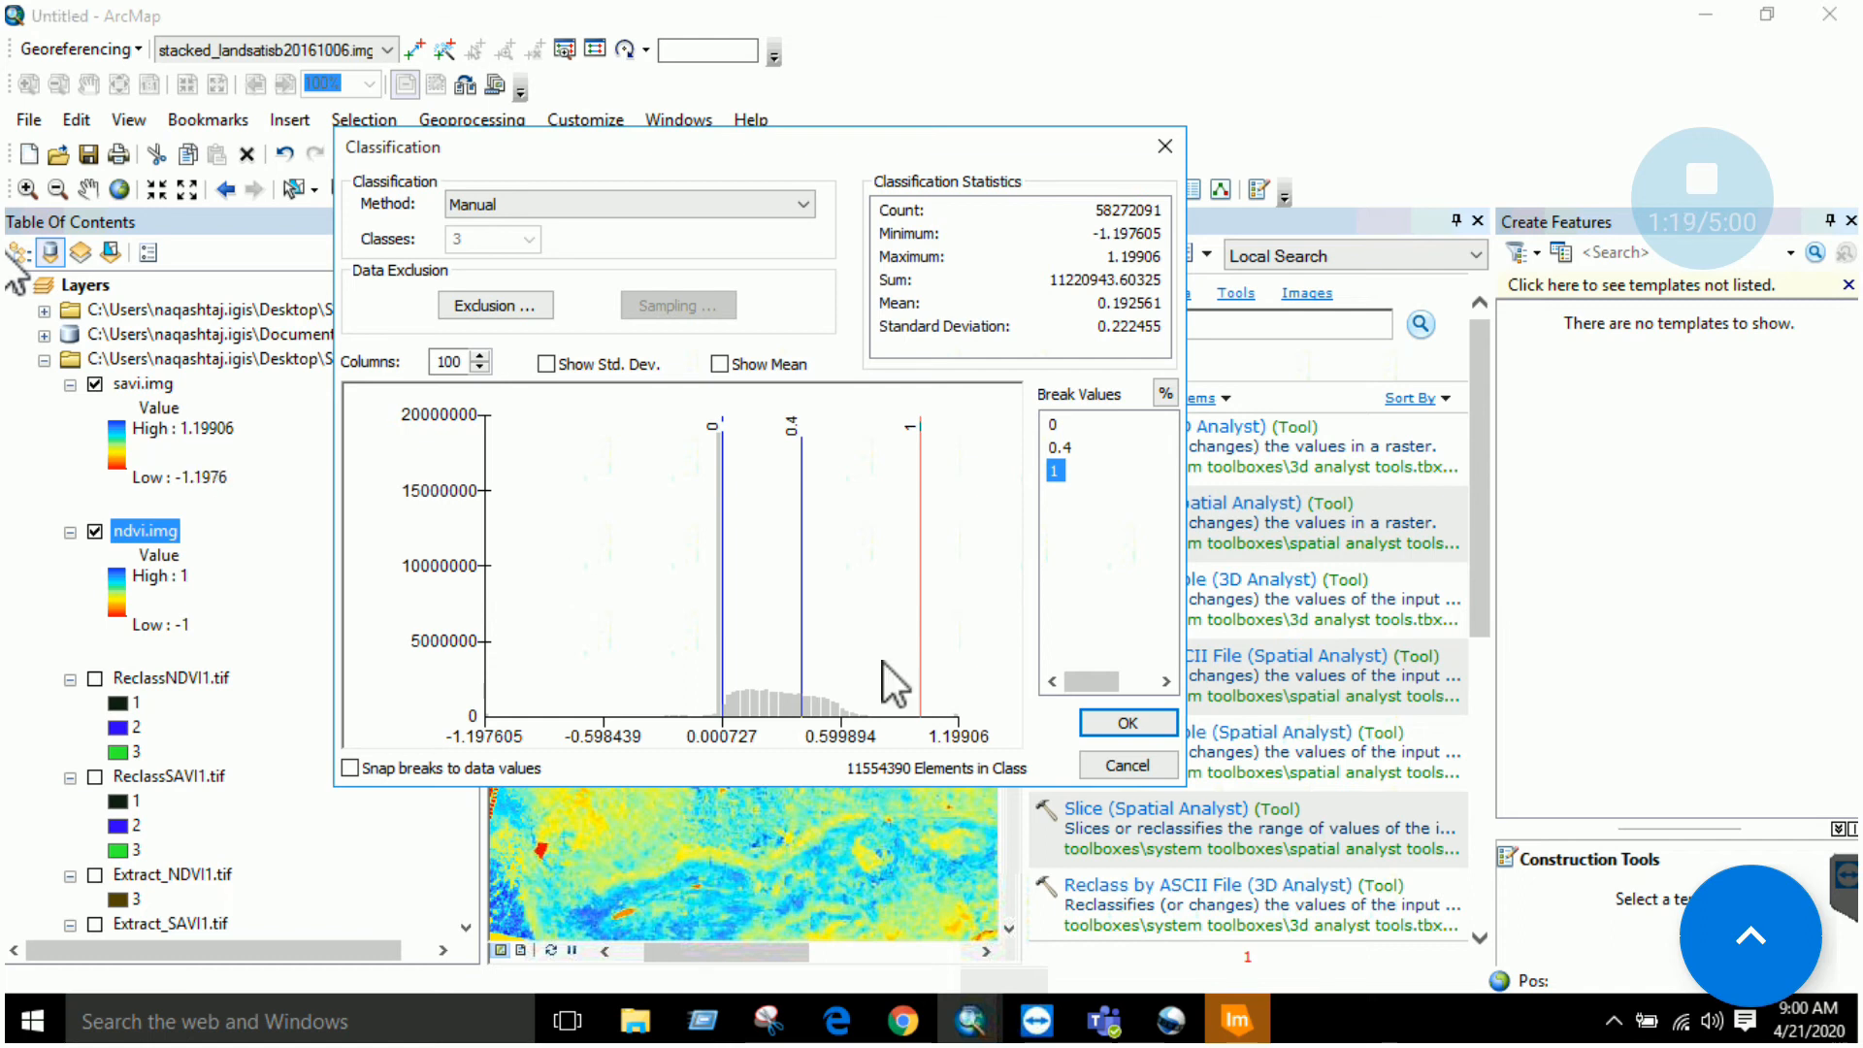
Cancel the classification and close the Reclassify tool and the tool search without running anything.
left_click(1116, 763)
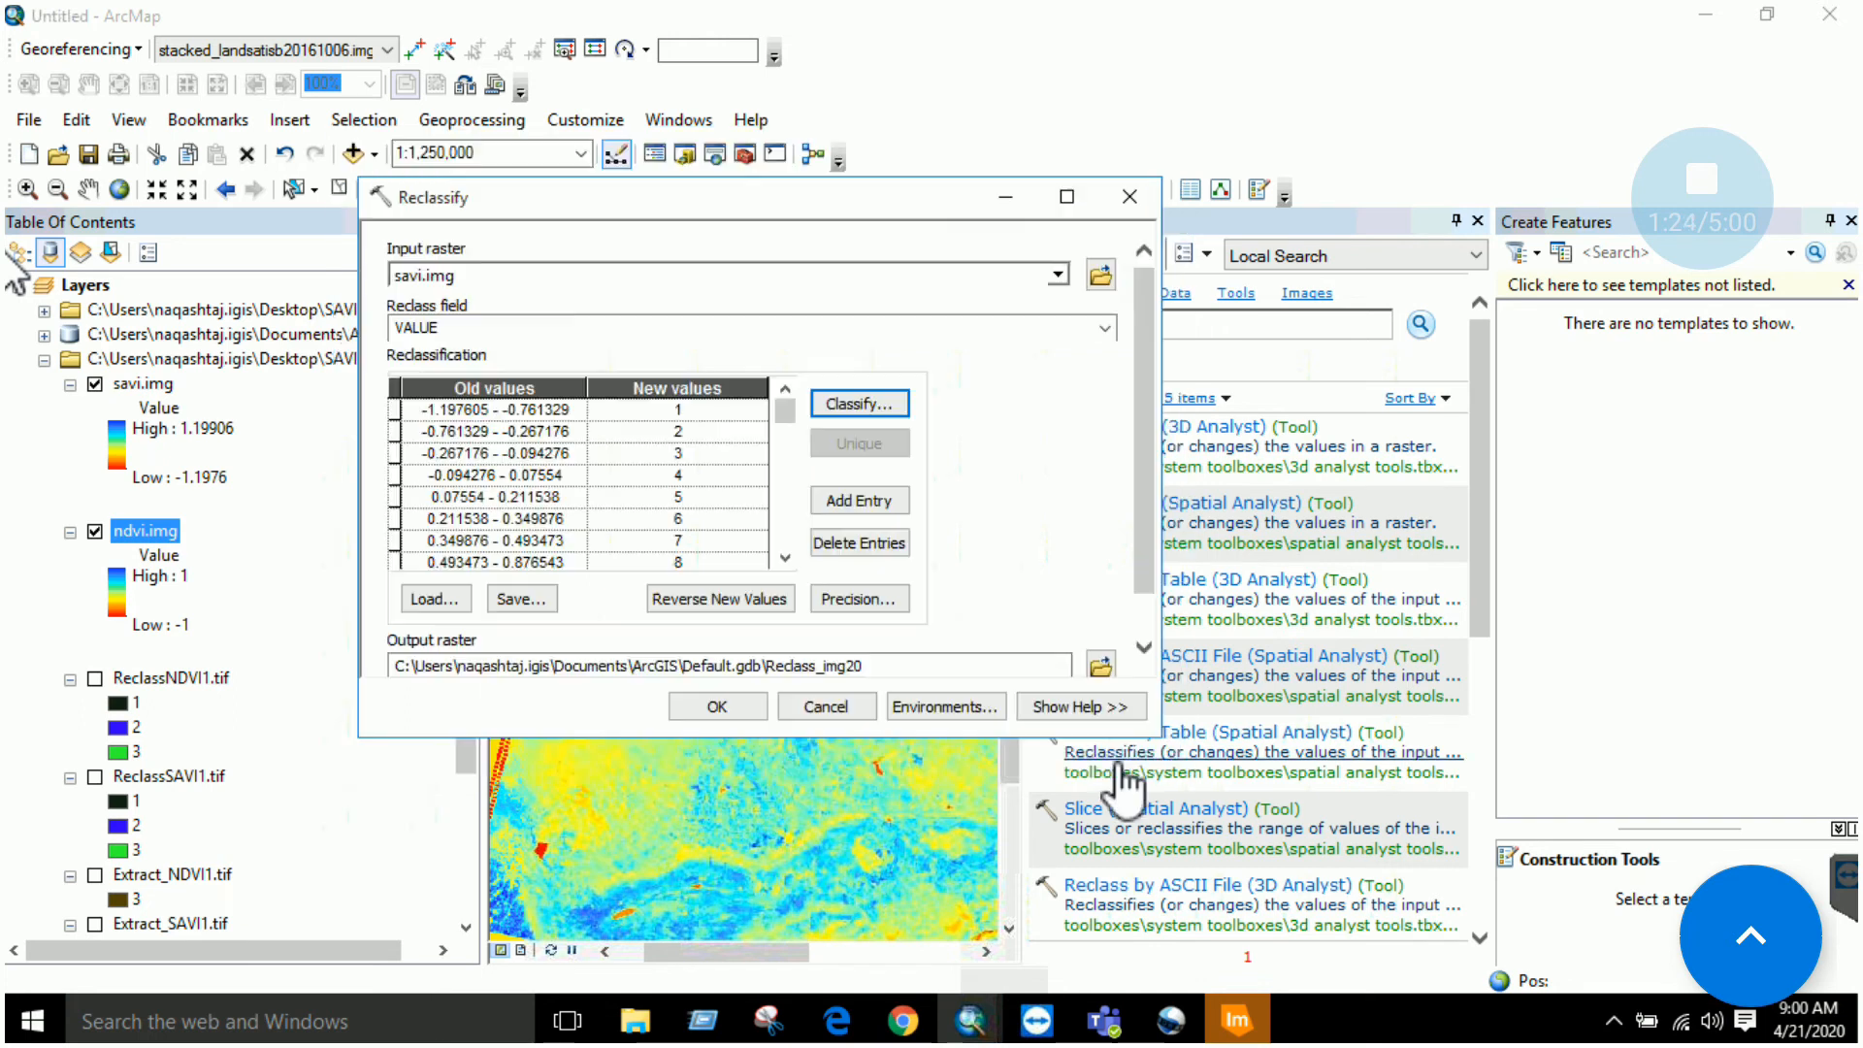
left_click(1130, 200)
left_click(1478, 221)
Hide savi.img and ndvi.img, and briefly display ReclassNDVI1.tif and ReclassSAVI1.tif before hiding them as well.
left_click(95, 383)
left_click(95, 531)
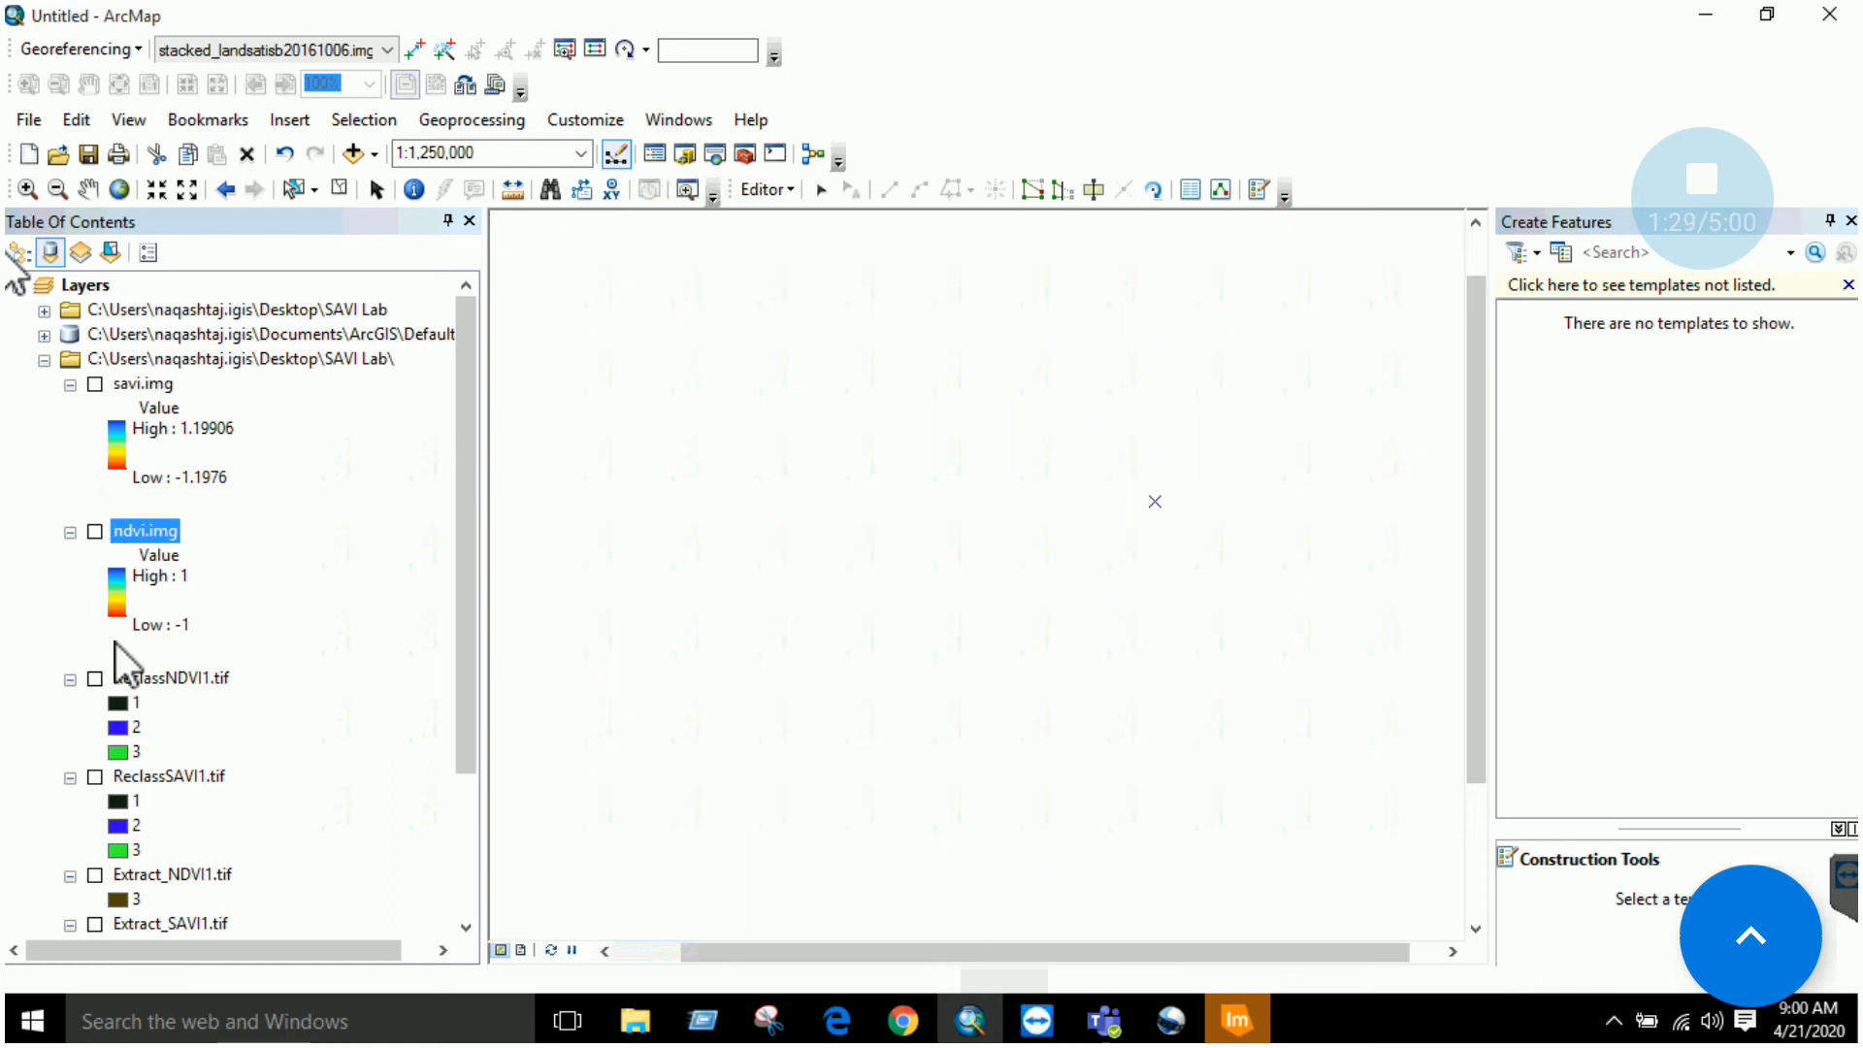
scroll(114, 643, "down", 1)
left_click(95, 604)
left_click(95, 703)
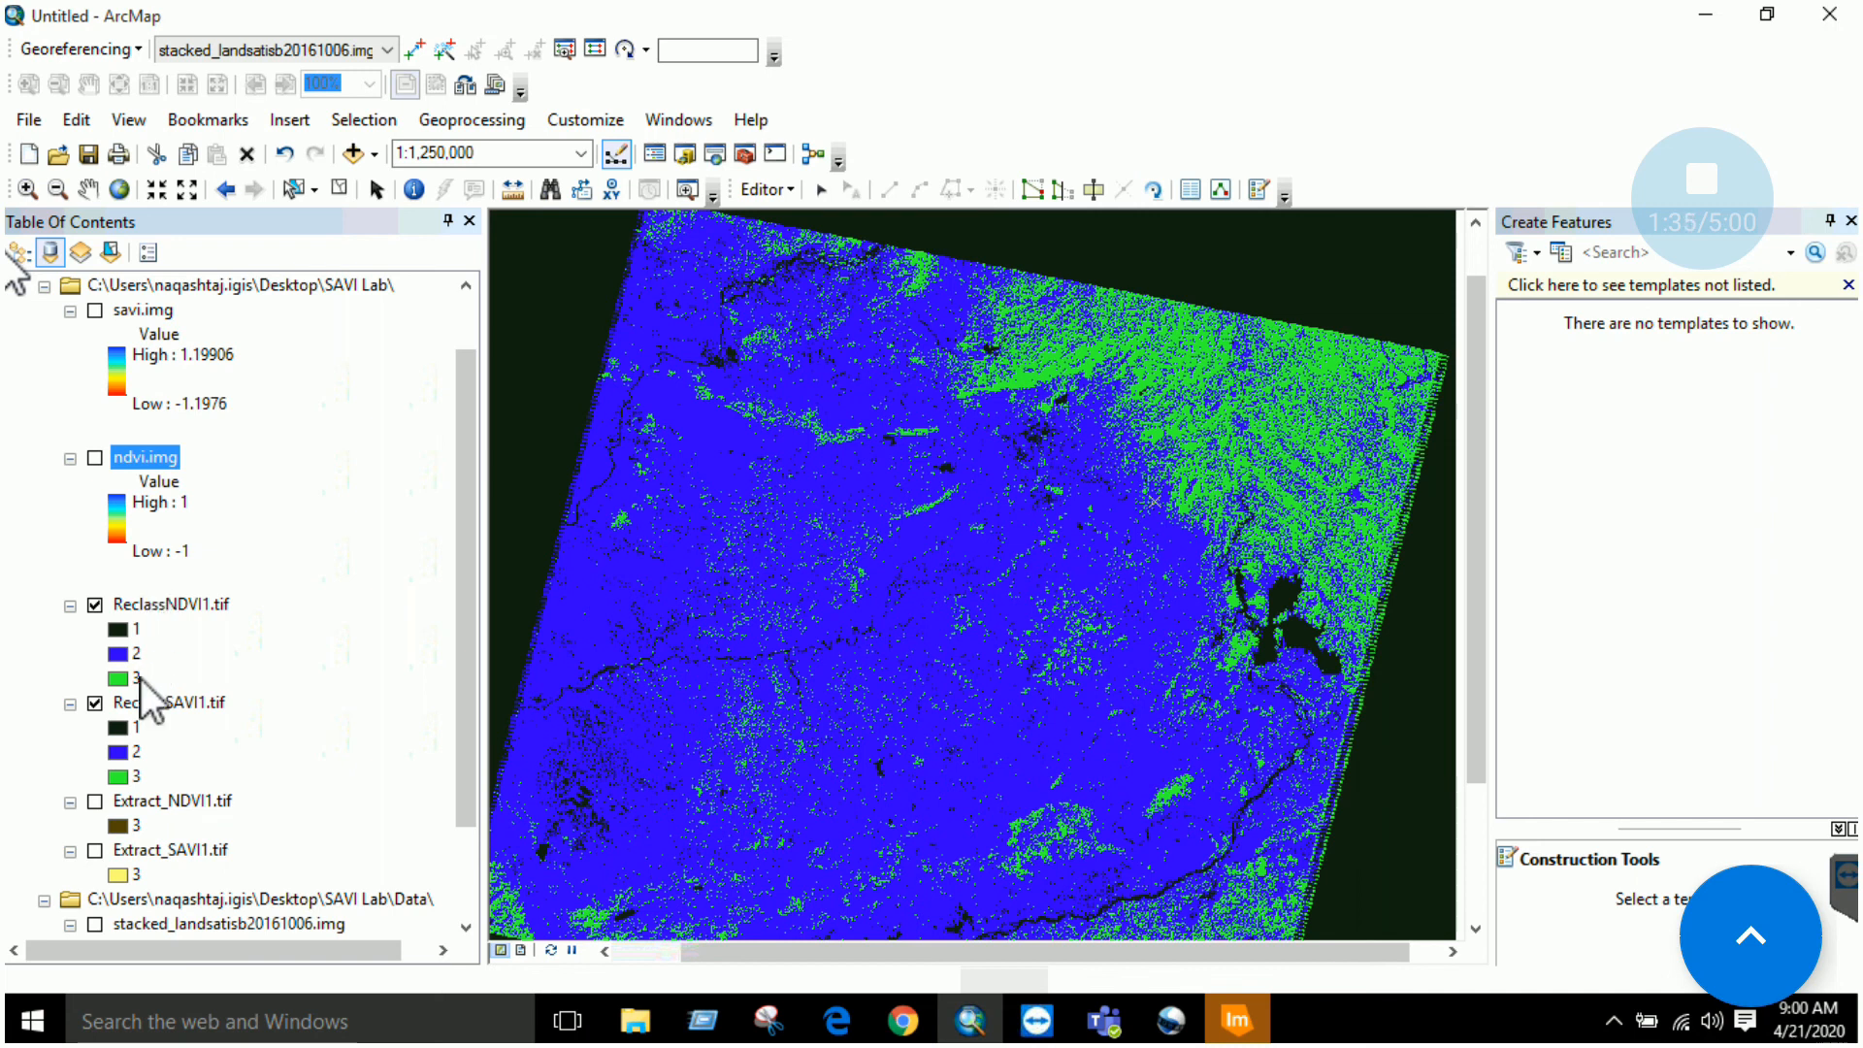
left_click(95, 605)
left_click(95, 702)
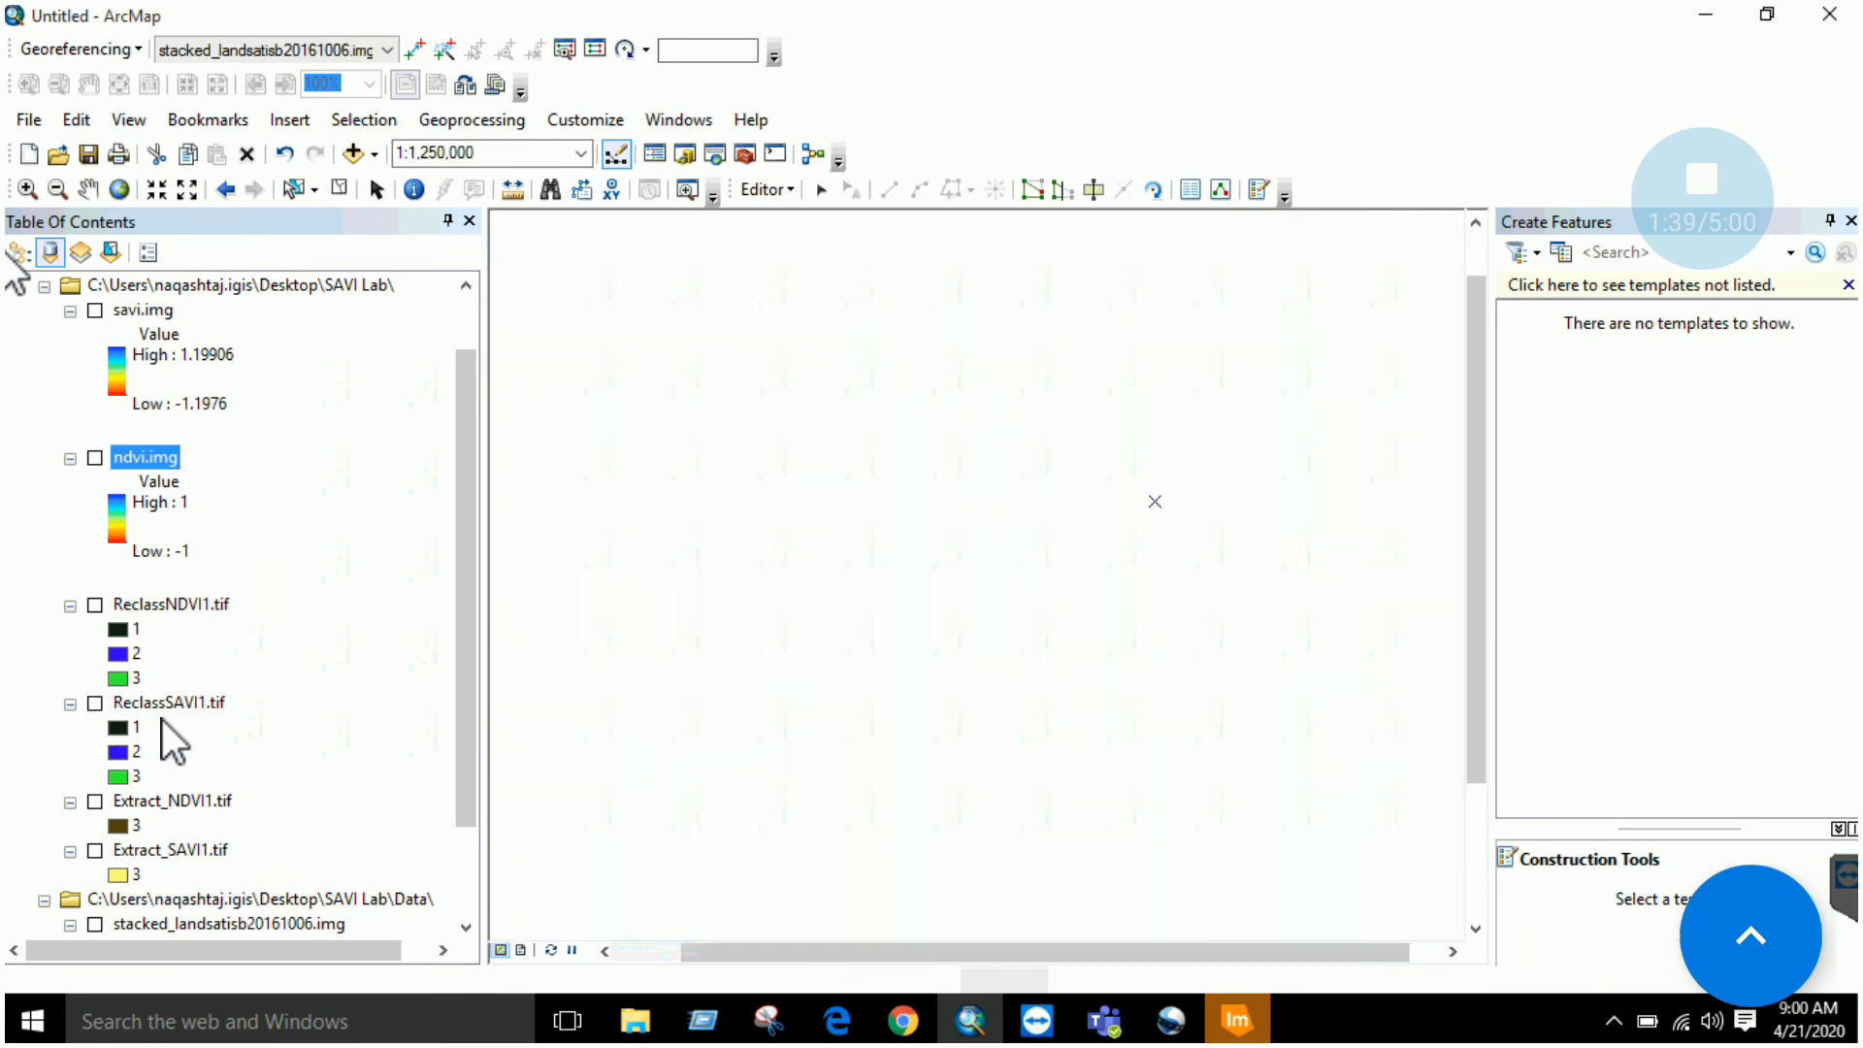
Find the Extract by Attributes (Spatial Analyst) tool and set ReclassSAVI1.tif as its input raster.
left_click(722, 155)
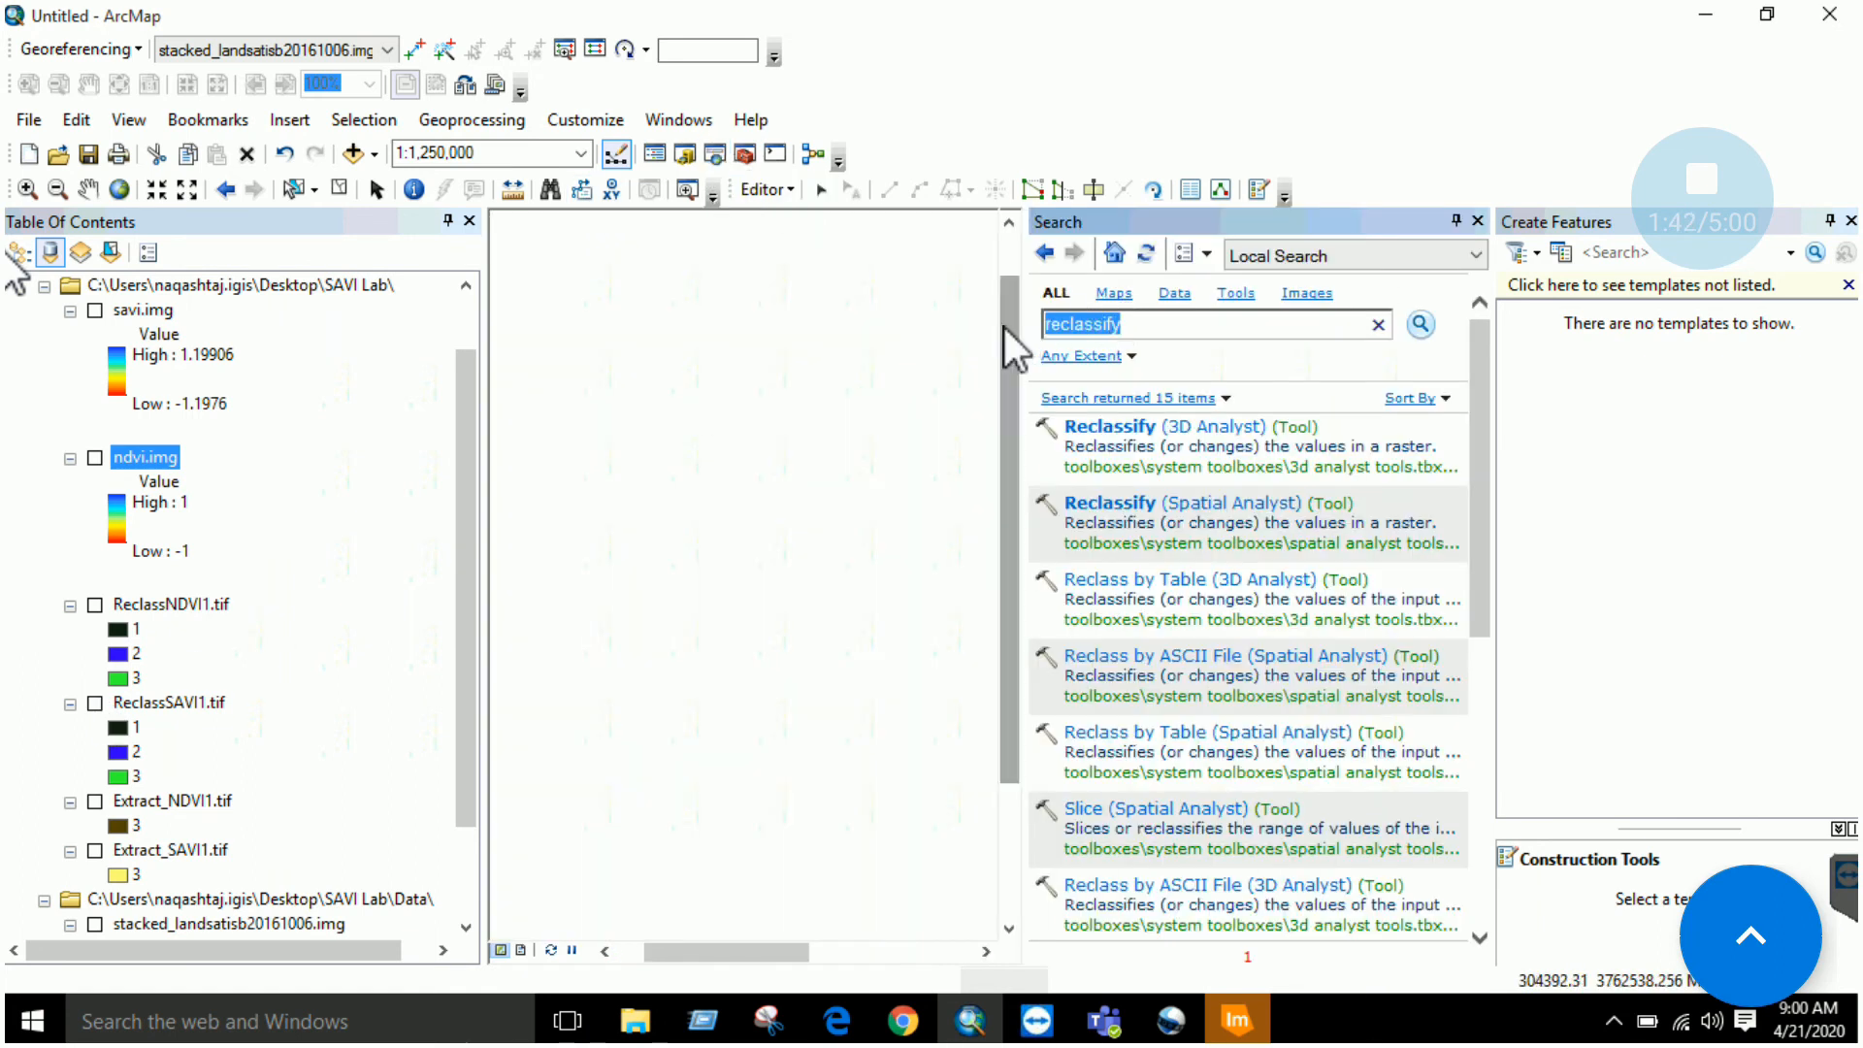
type("extract by attribute")
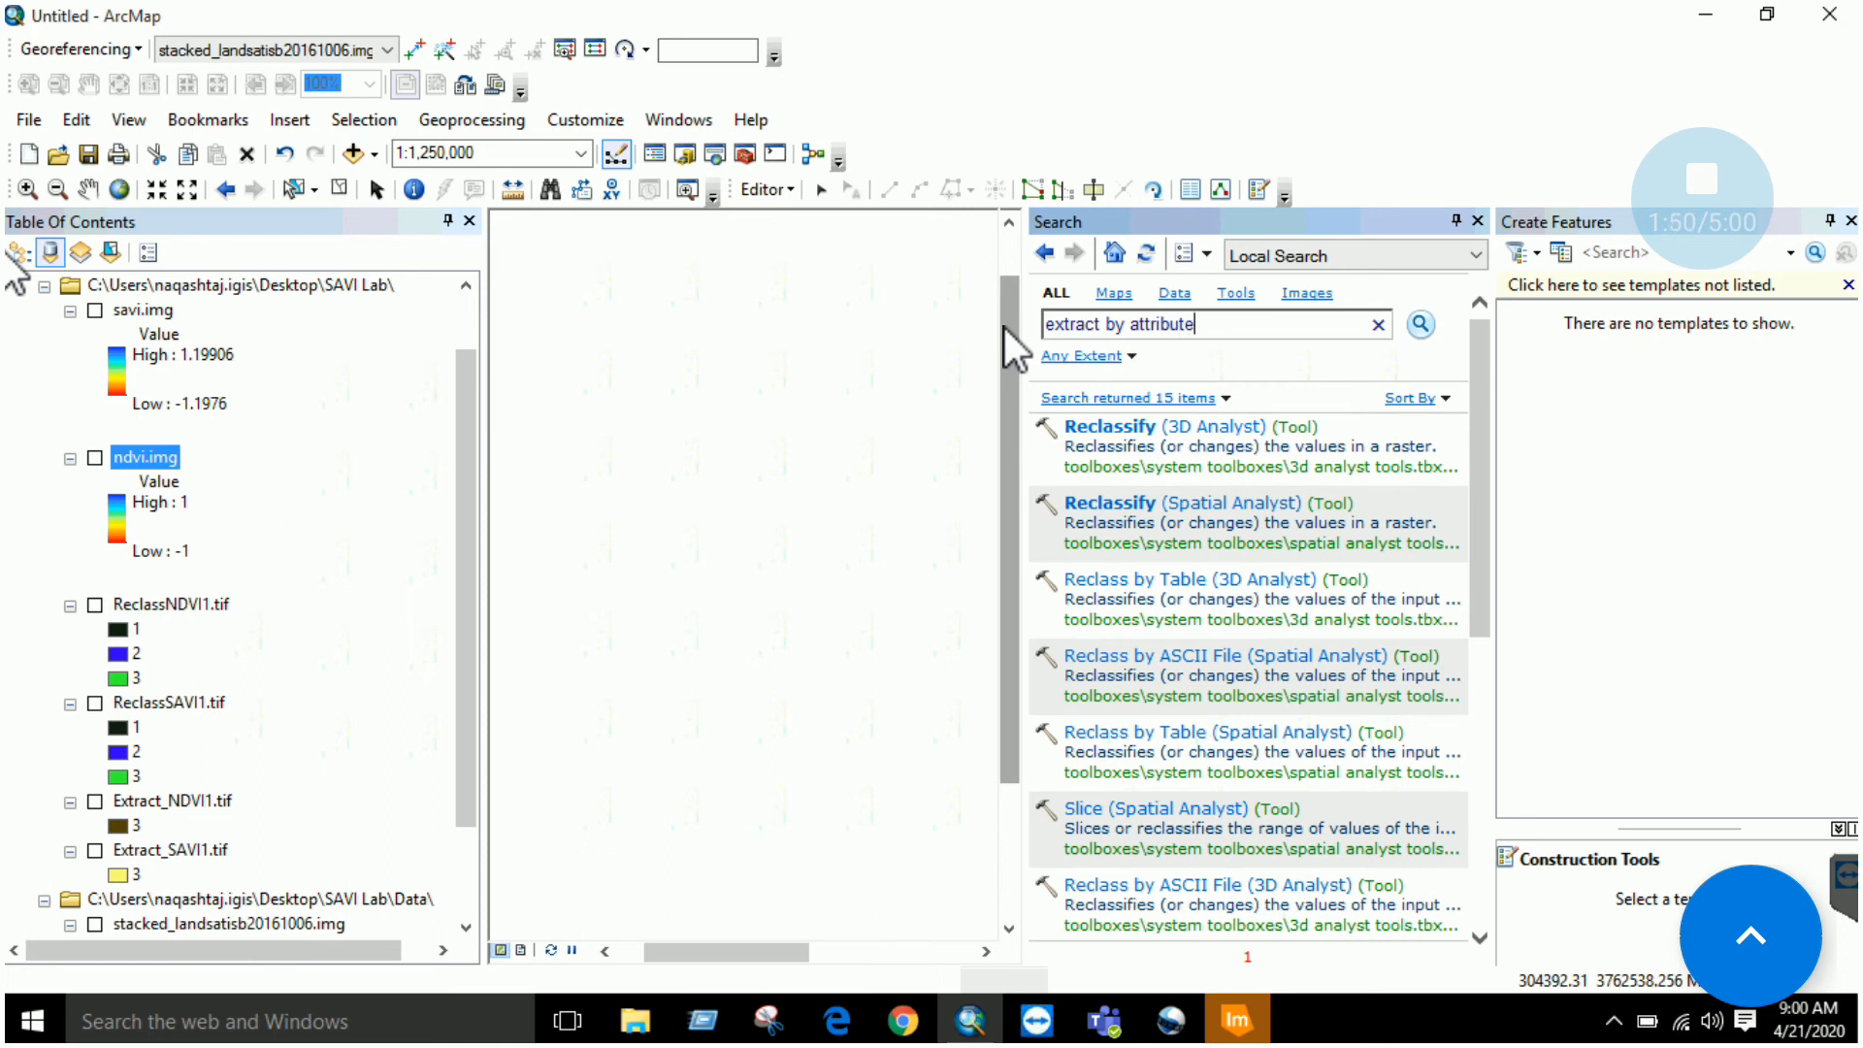
left_click(1419, 326)
left_click(1185, 427)
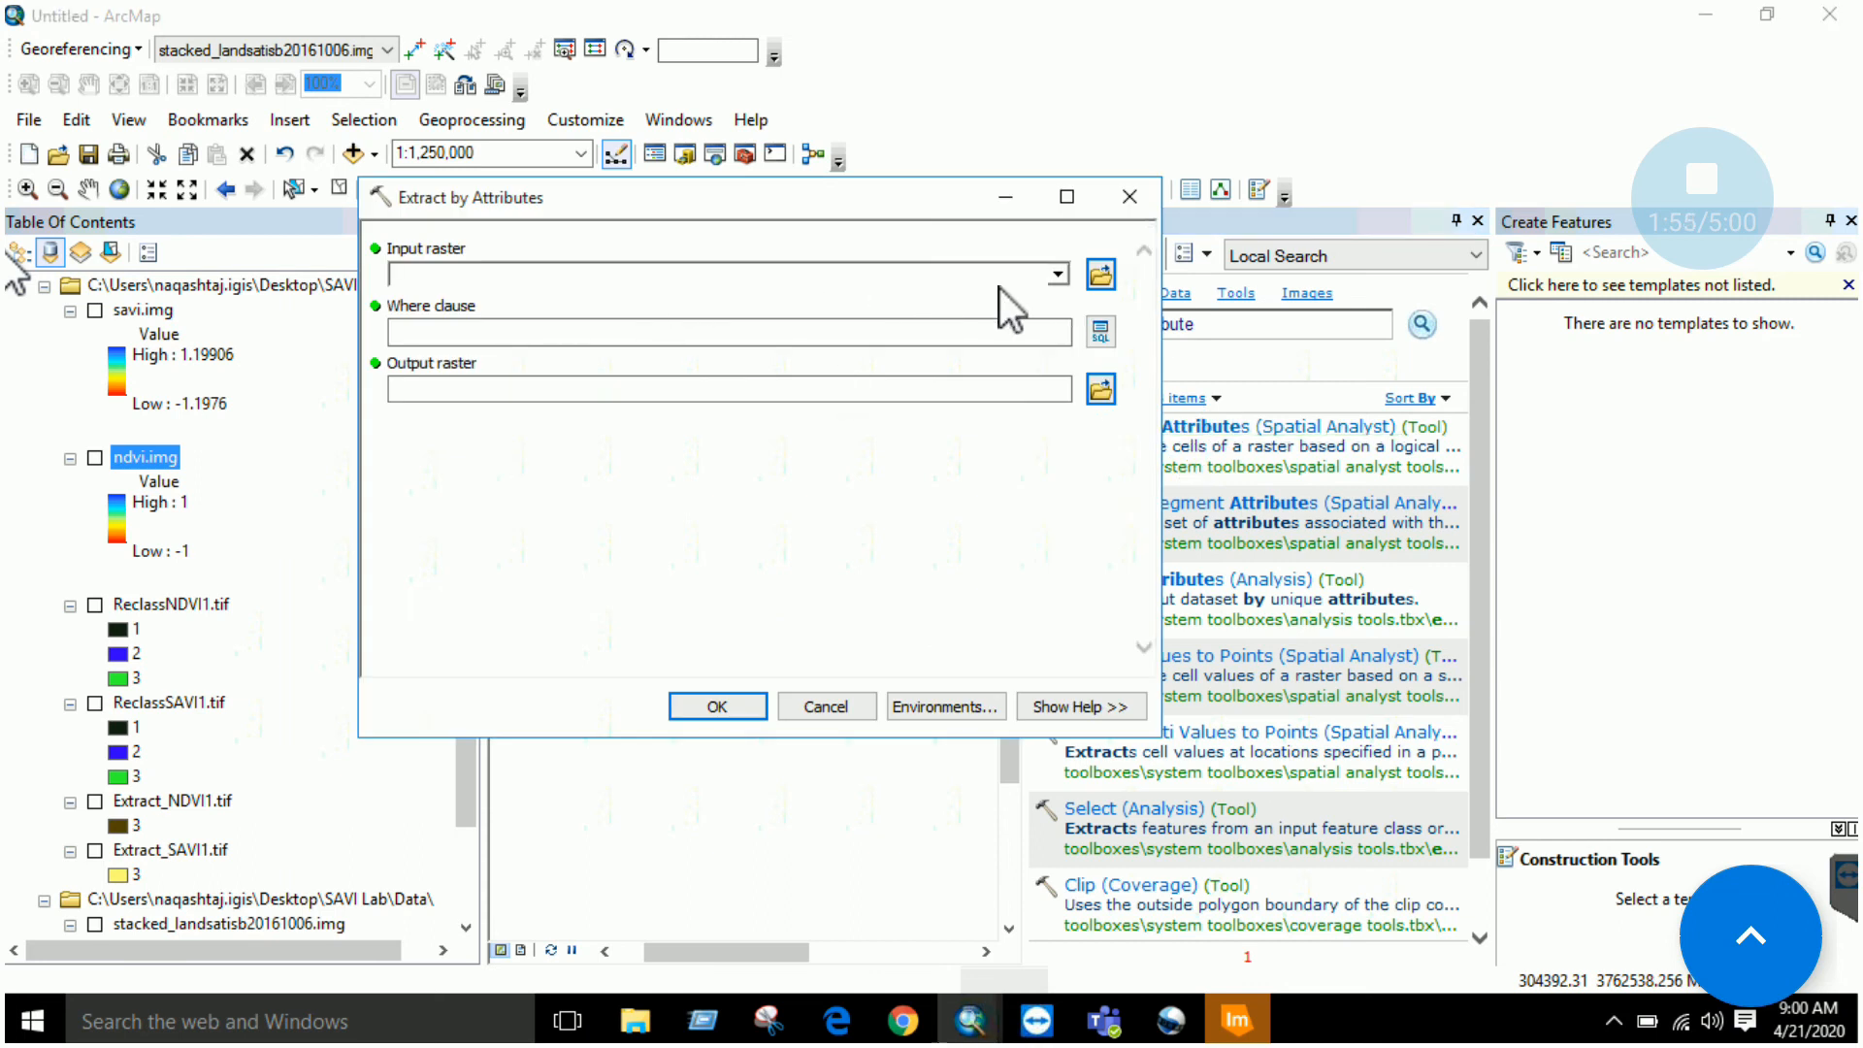
left_click(699, 396)
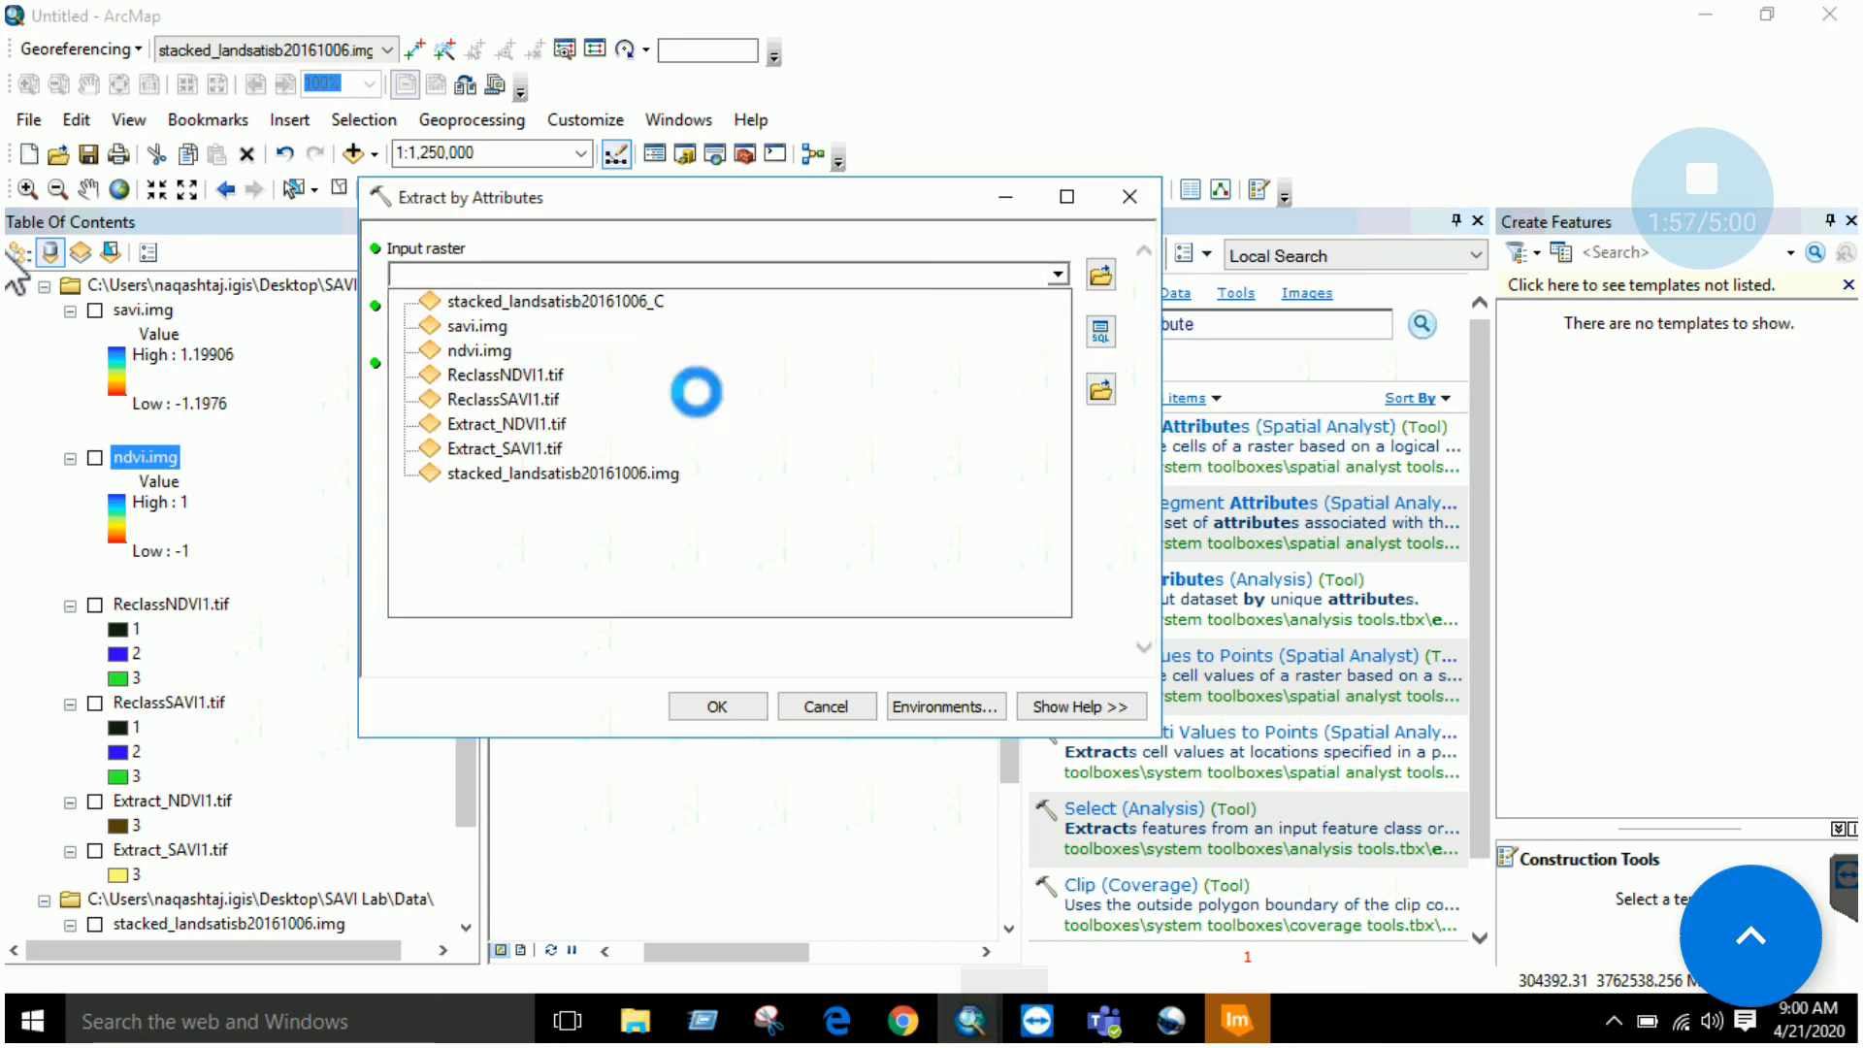
Build the where clause "Value" = 3 for the extraction, and cancel the tool without running it.
left_click(1100, 332)
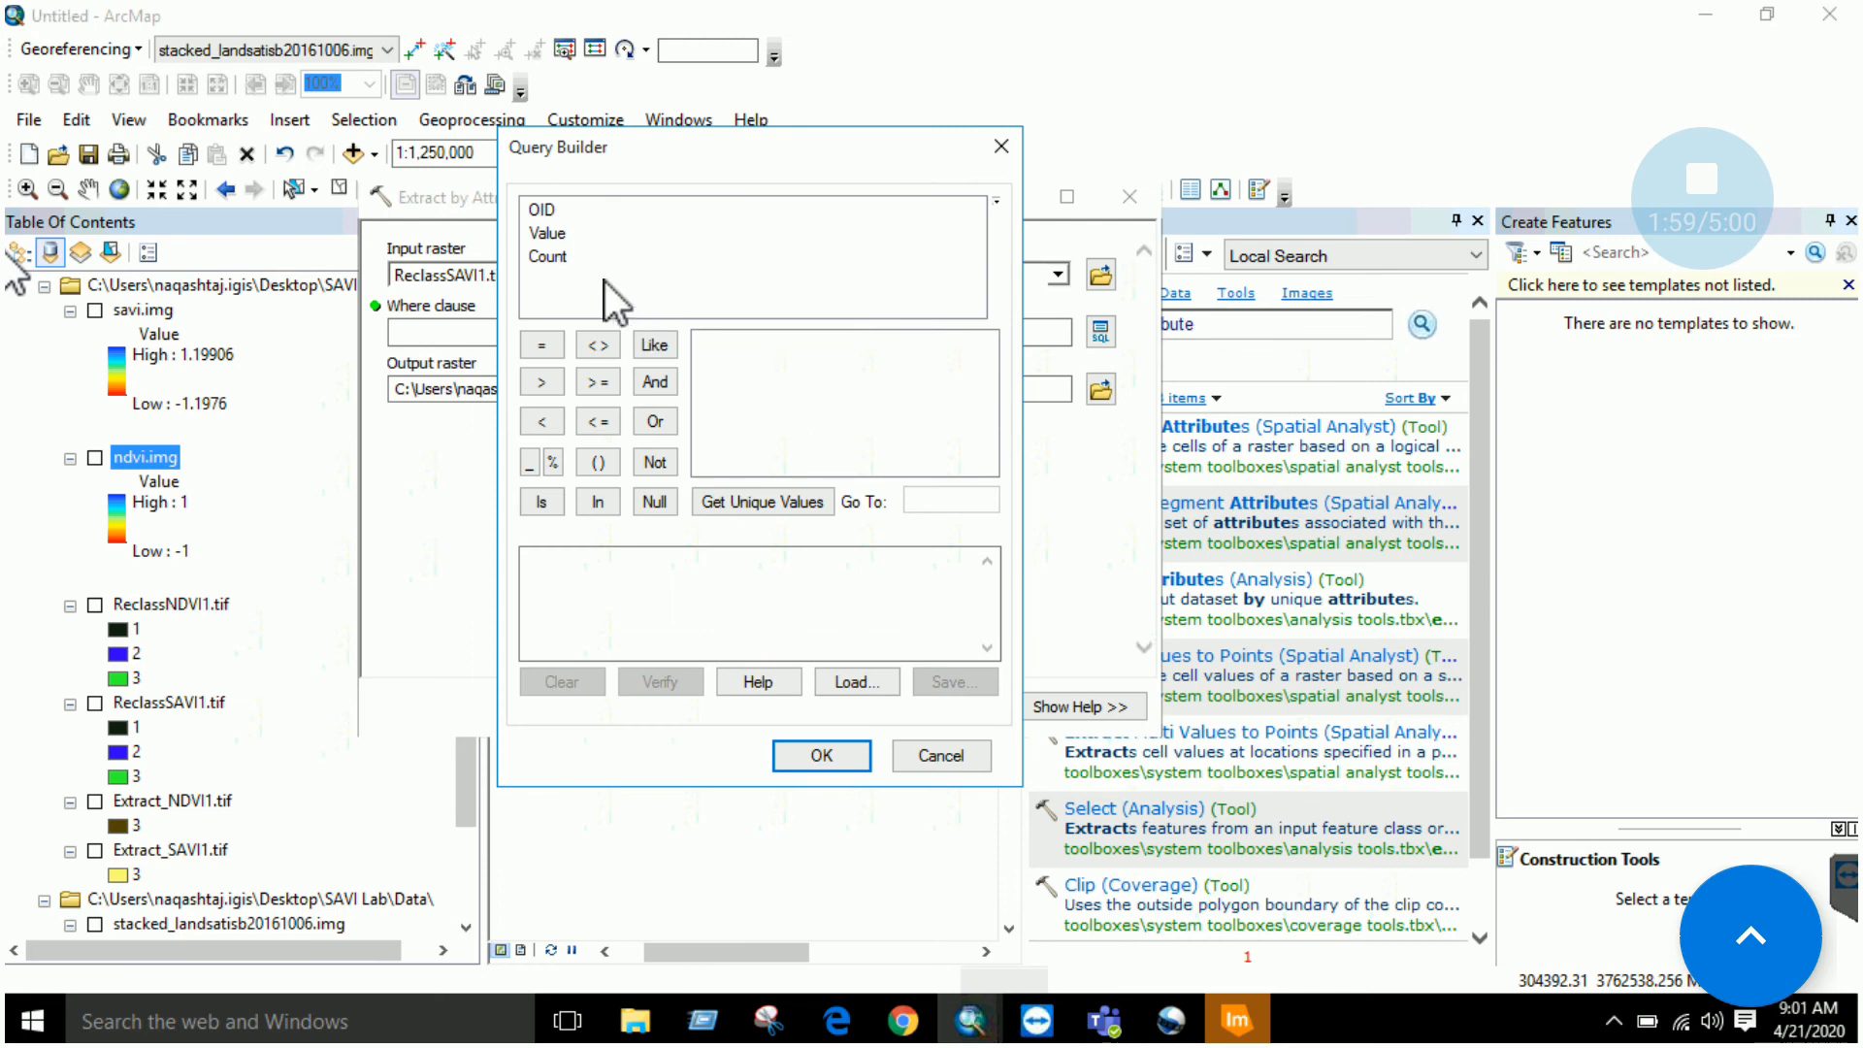
double_click(553, 237)
left_click(544, 346)
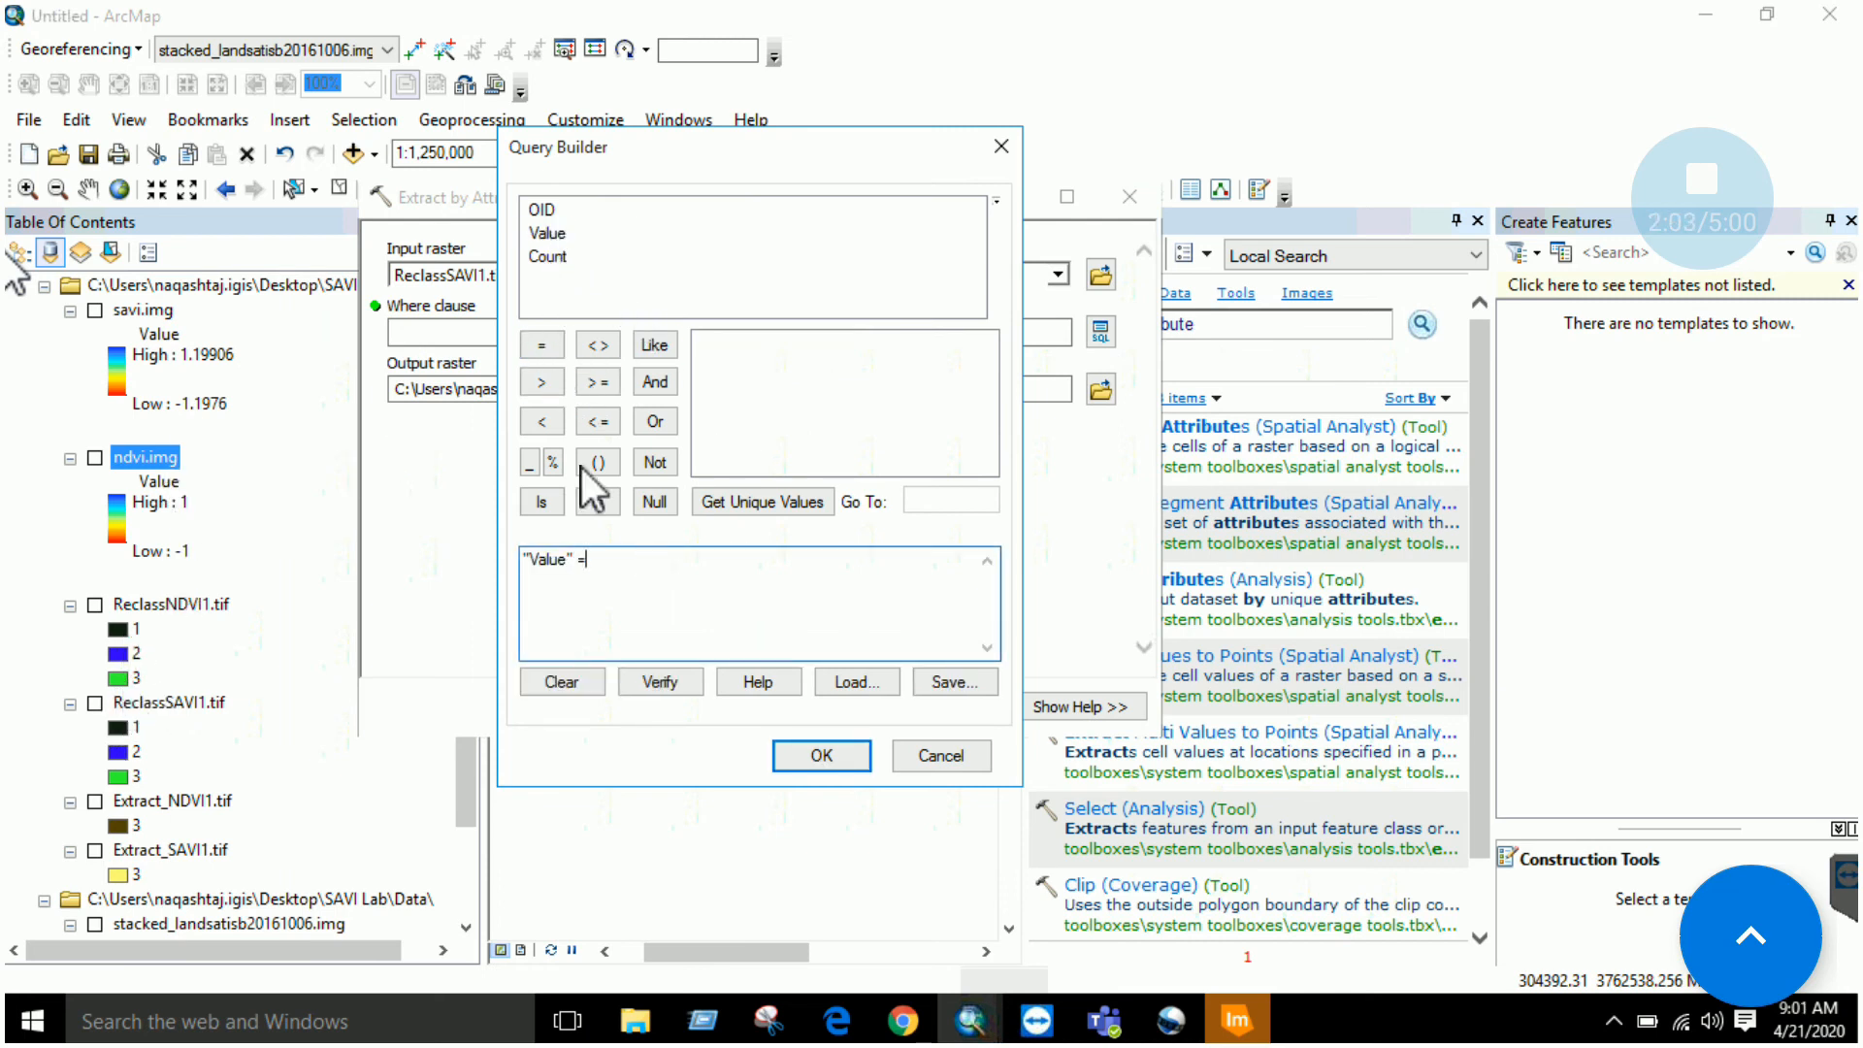
left_click(740, 502)
double_click(707, 390)
left_click(819, 757)
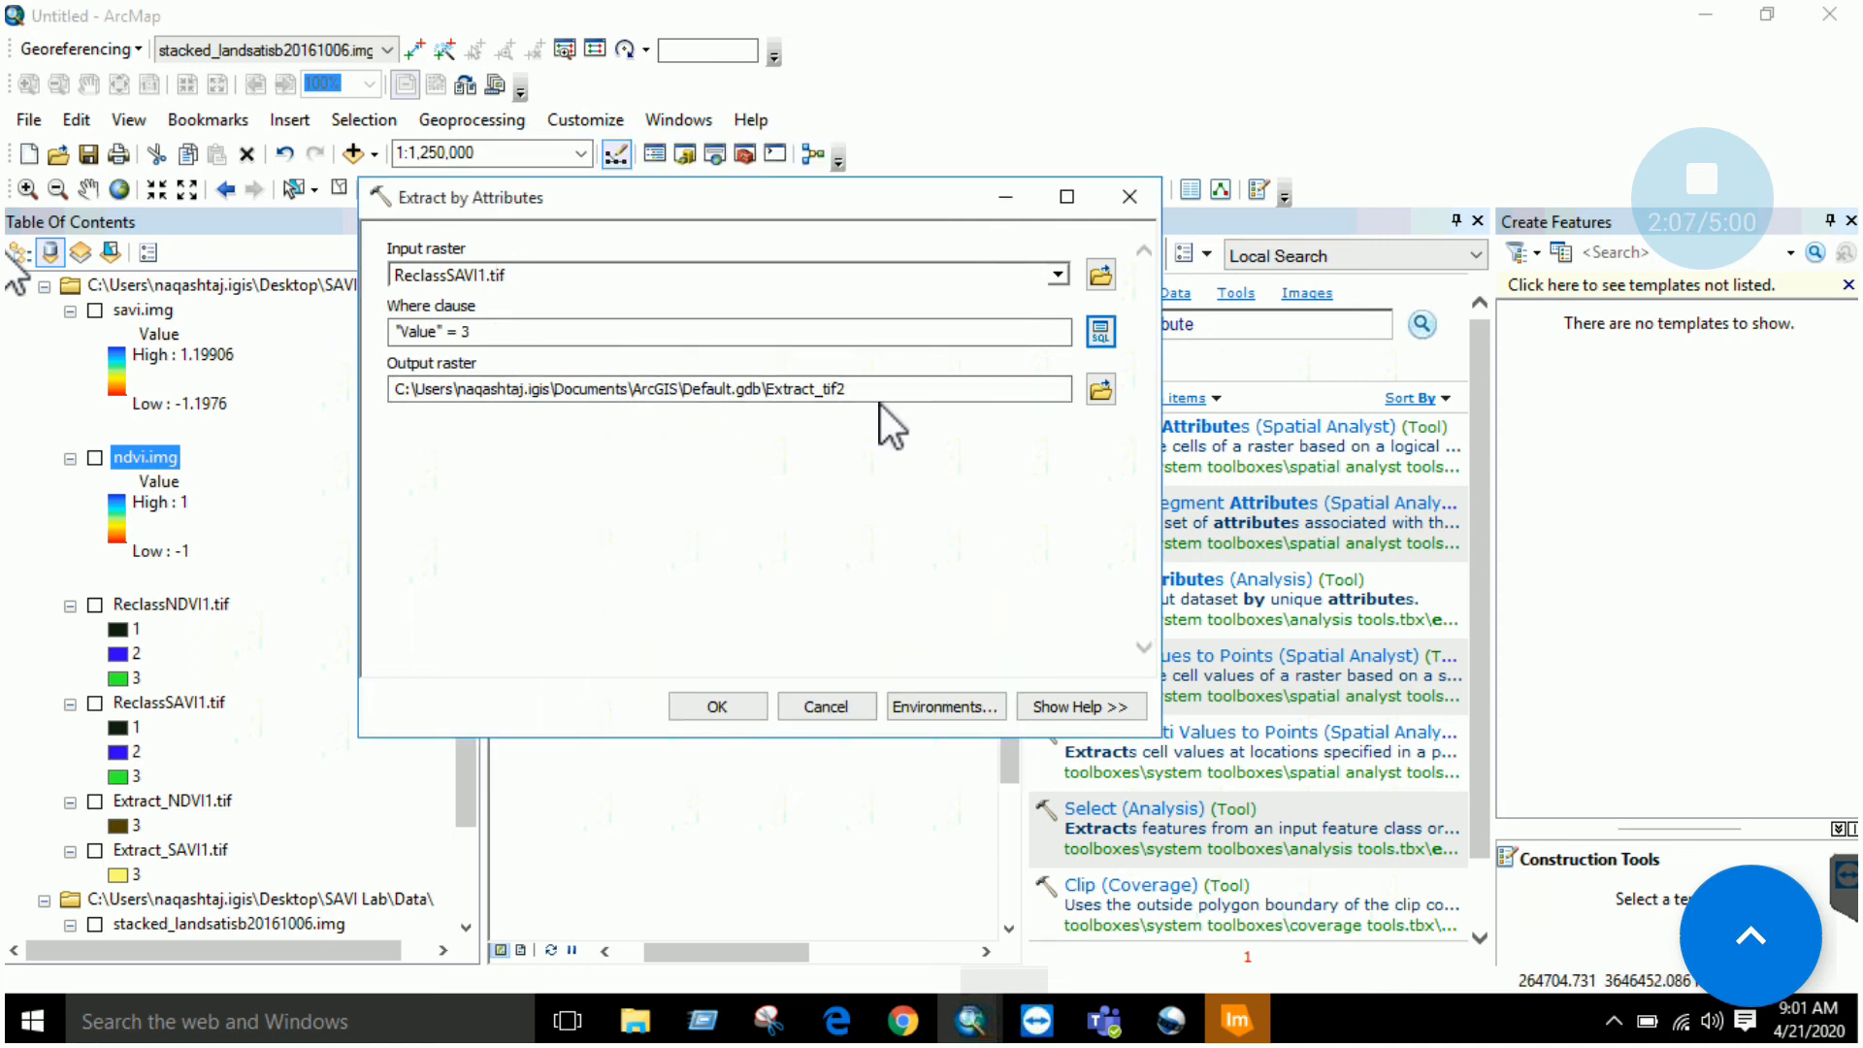
left_click(824, 706)
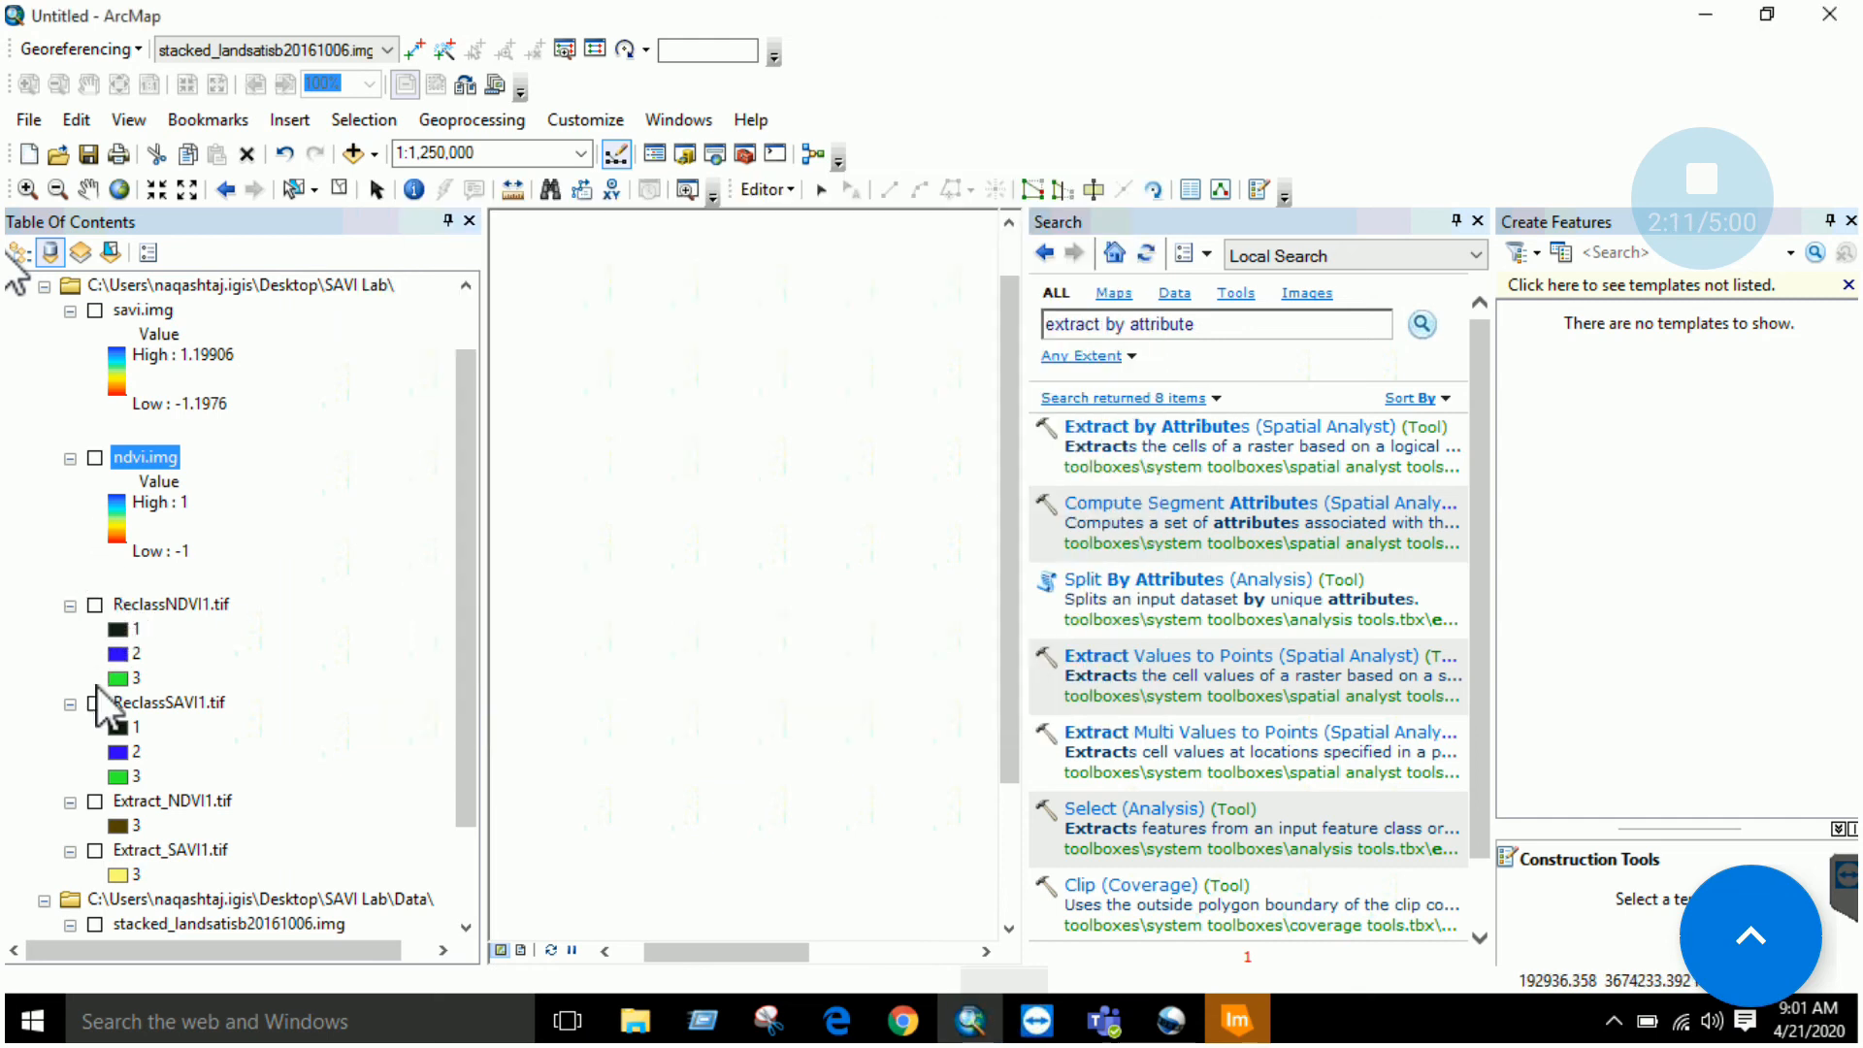
Display Extract_NDVI1.tif and Extract_SAVI1.tif, collapse the SAVI Lab\Data layer group, and close the tool search.
left_click(95, 801)
left_click(95, 849)
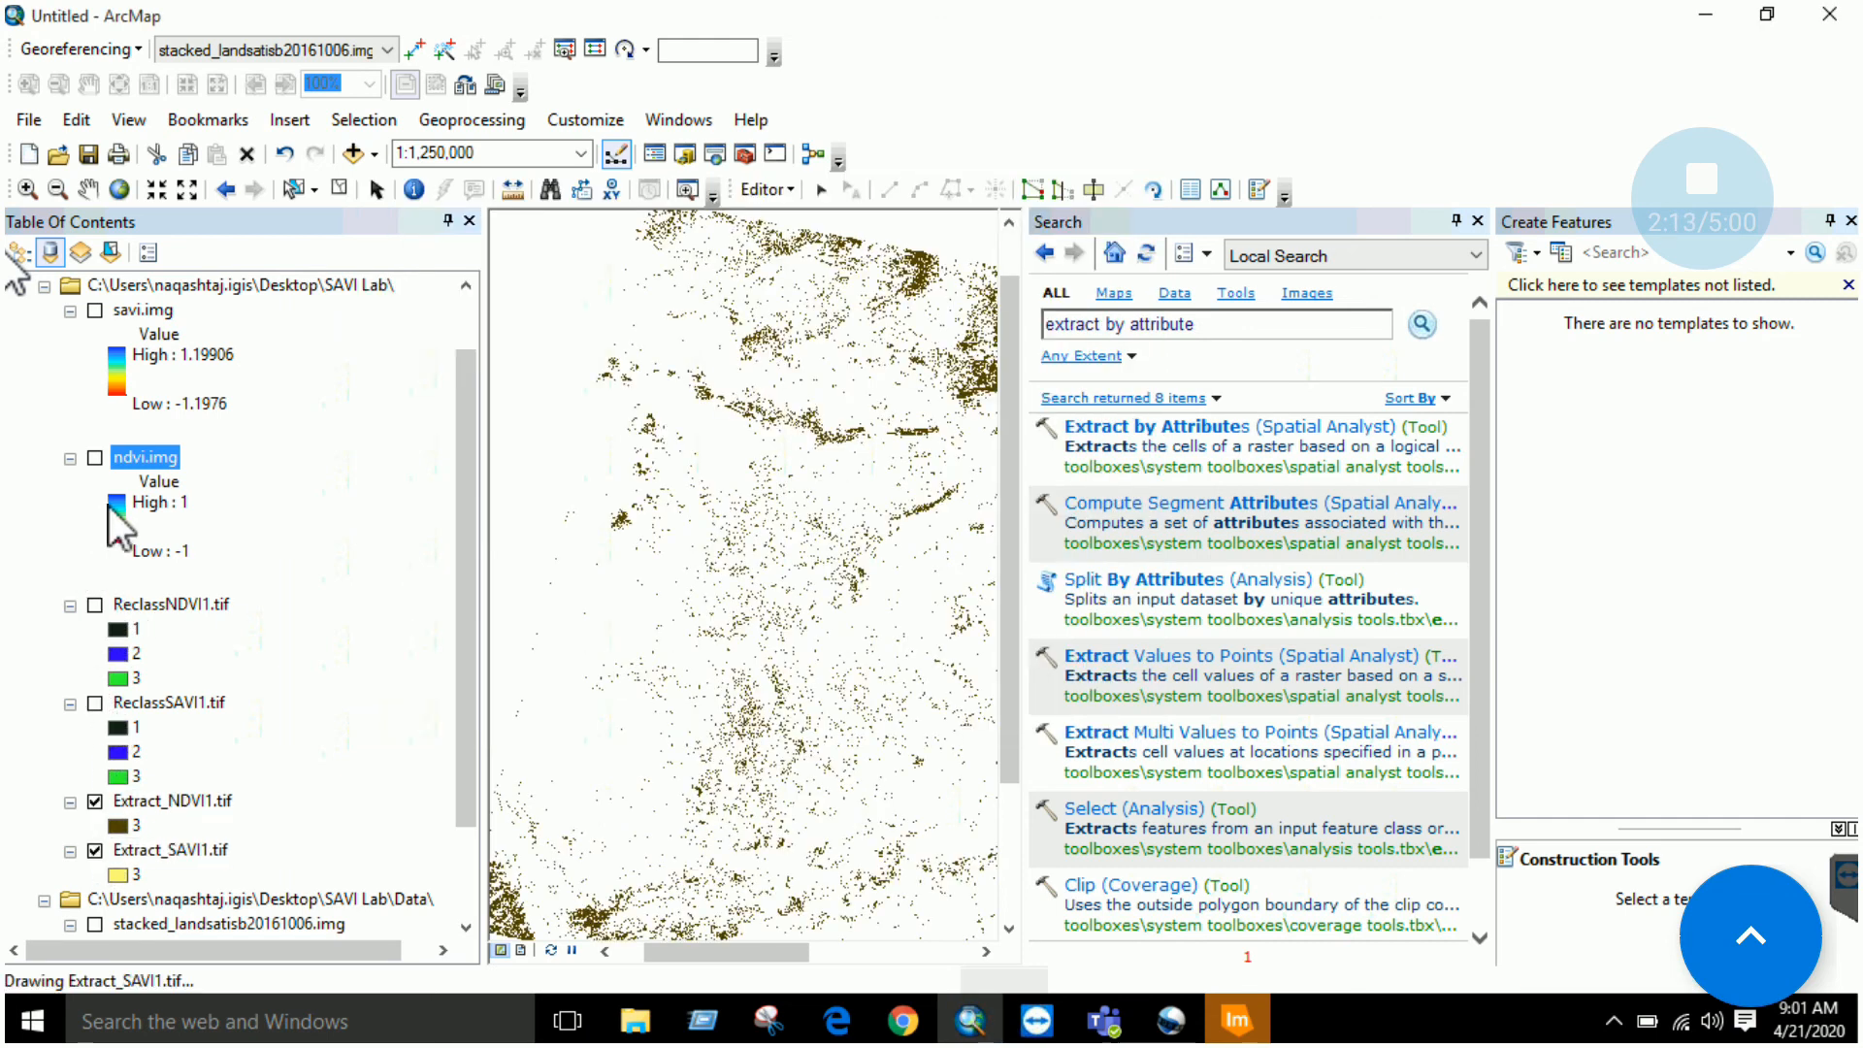
left_click(46, 287)
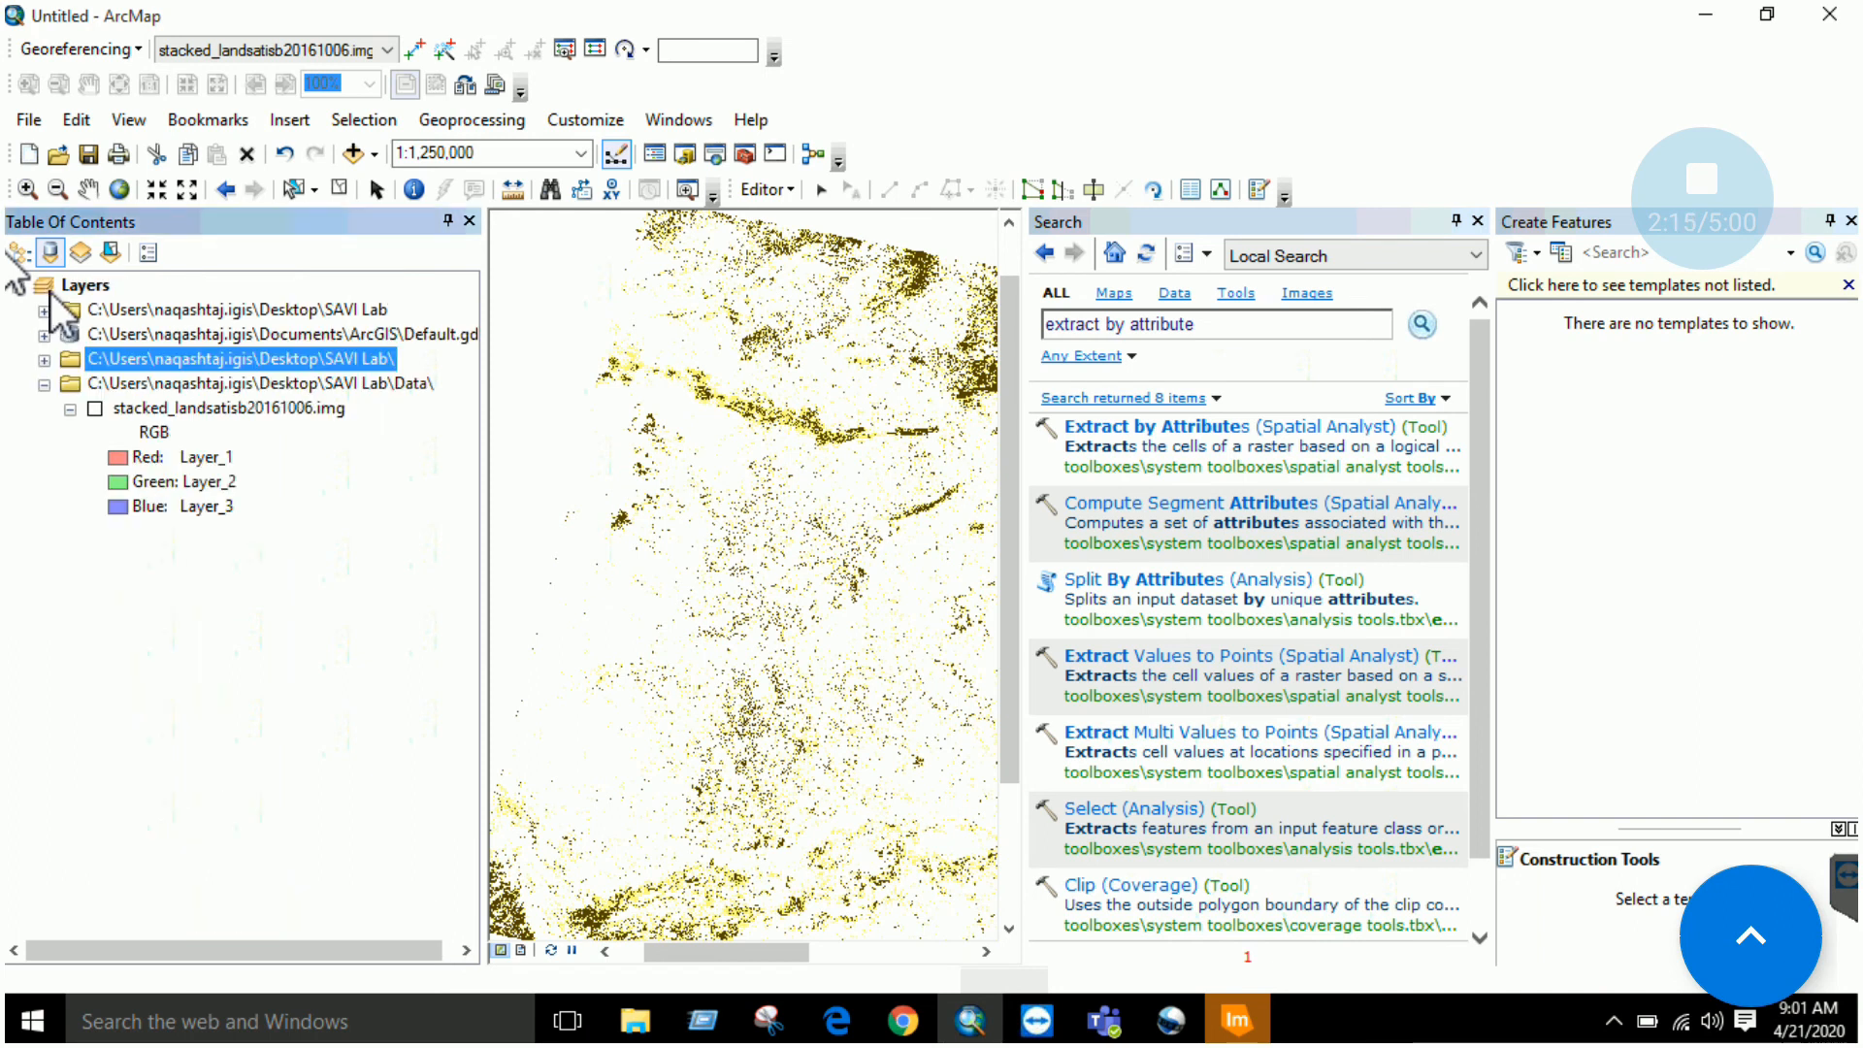
left_click(45, 382)
left_click(43, 359)
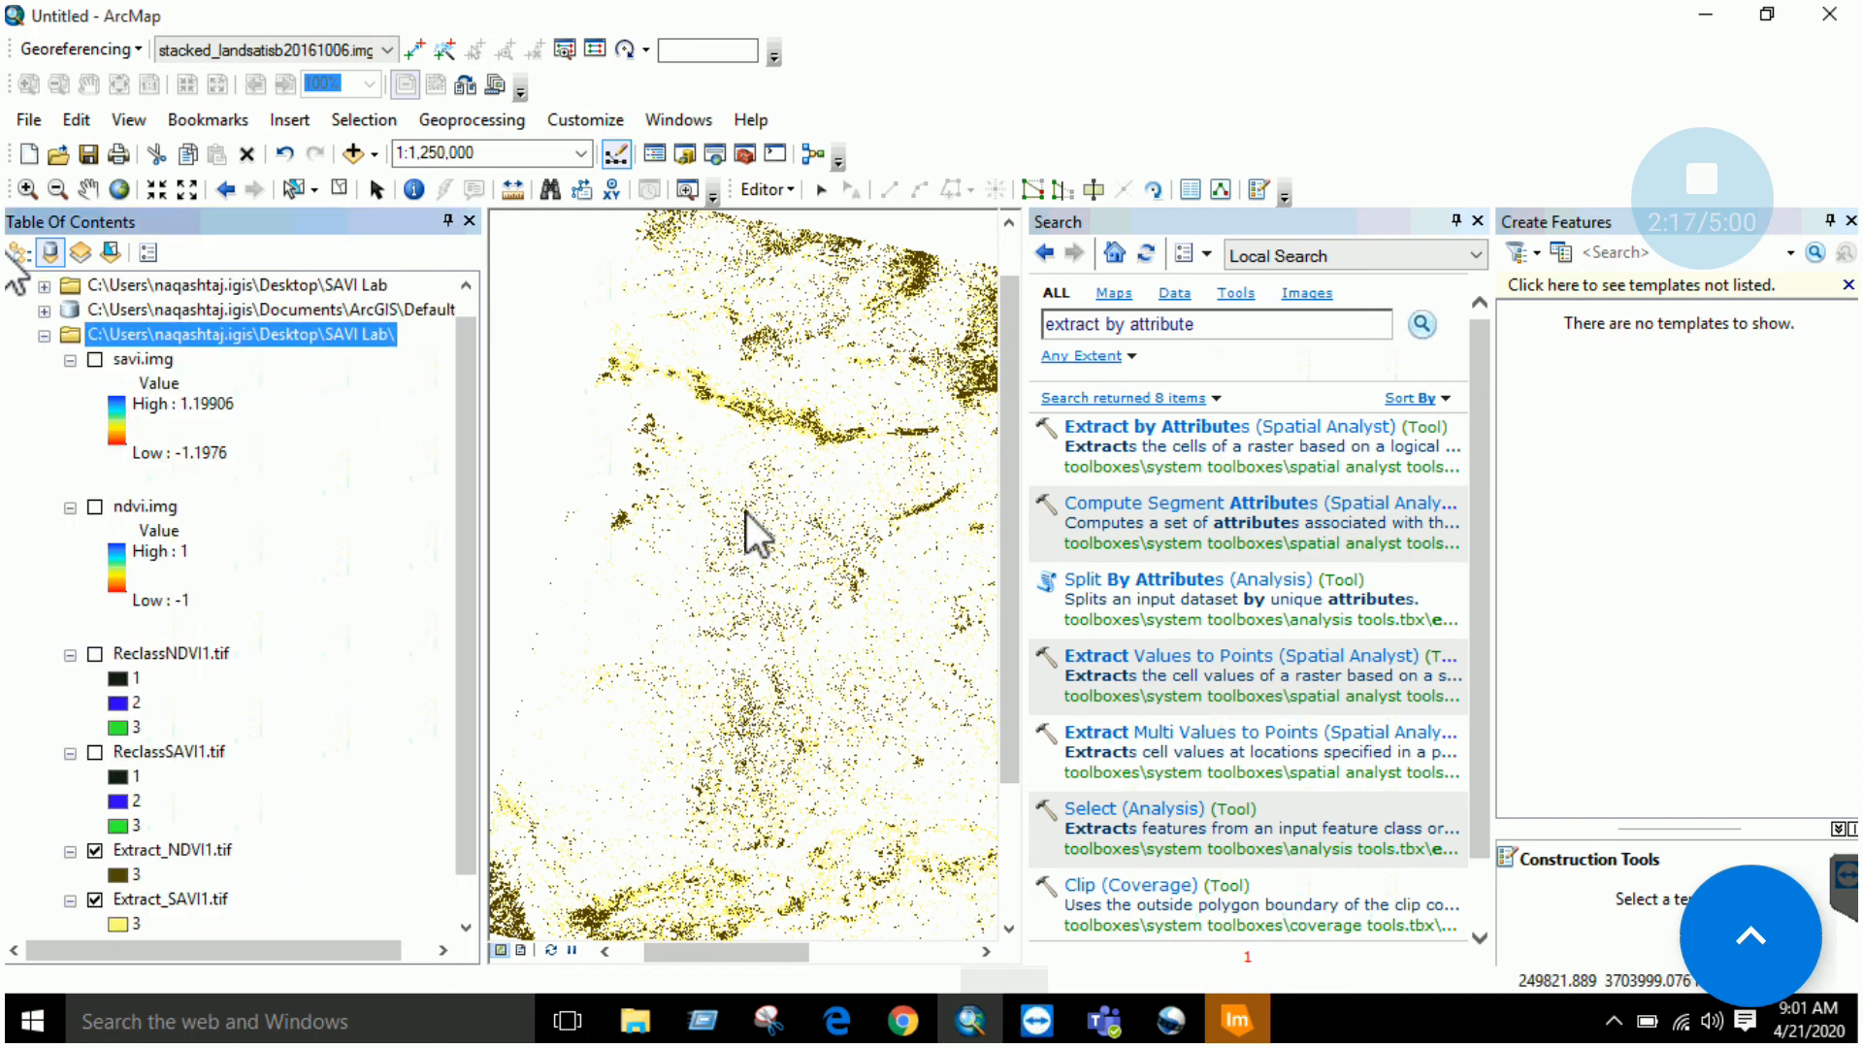
left_click(1478, 220)
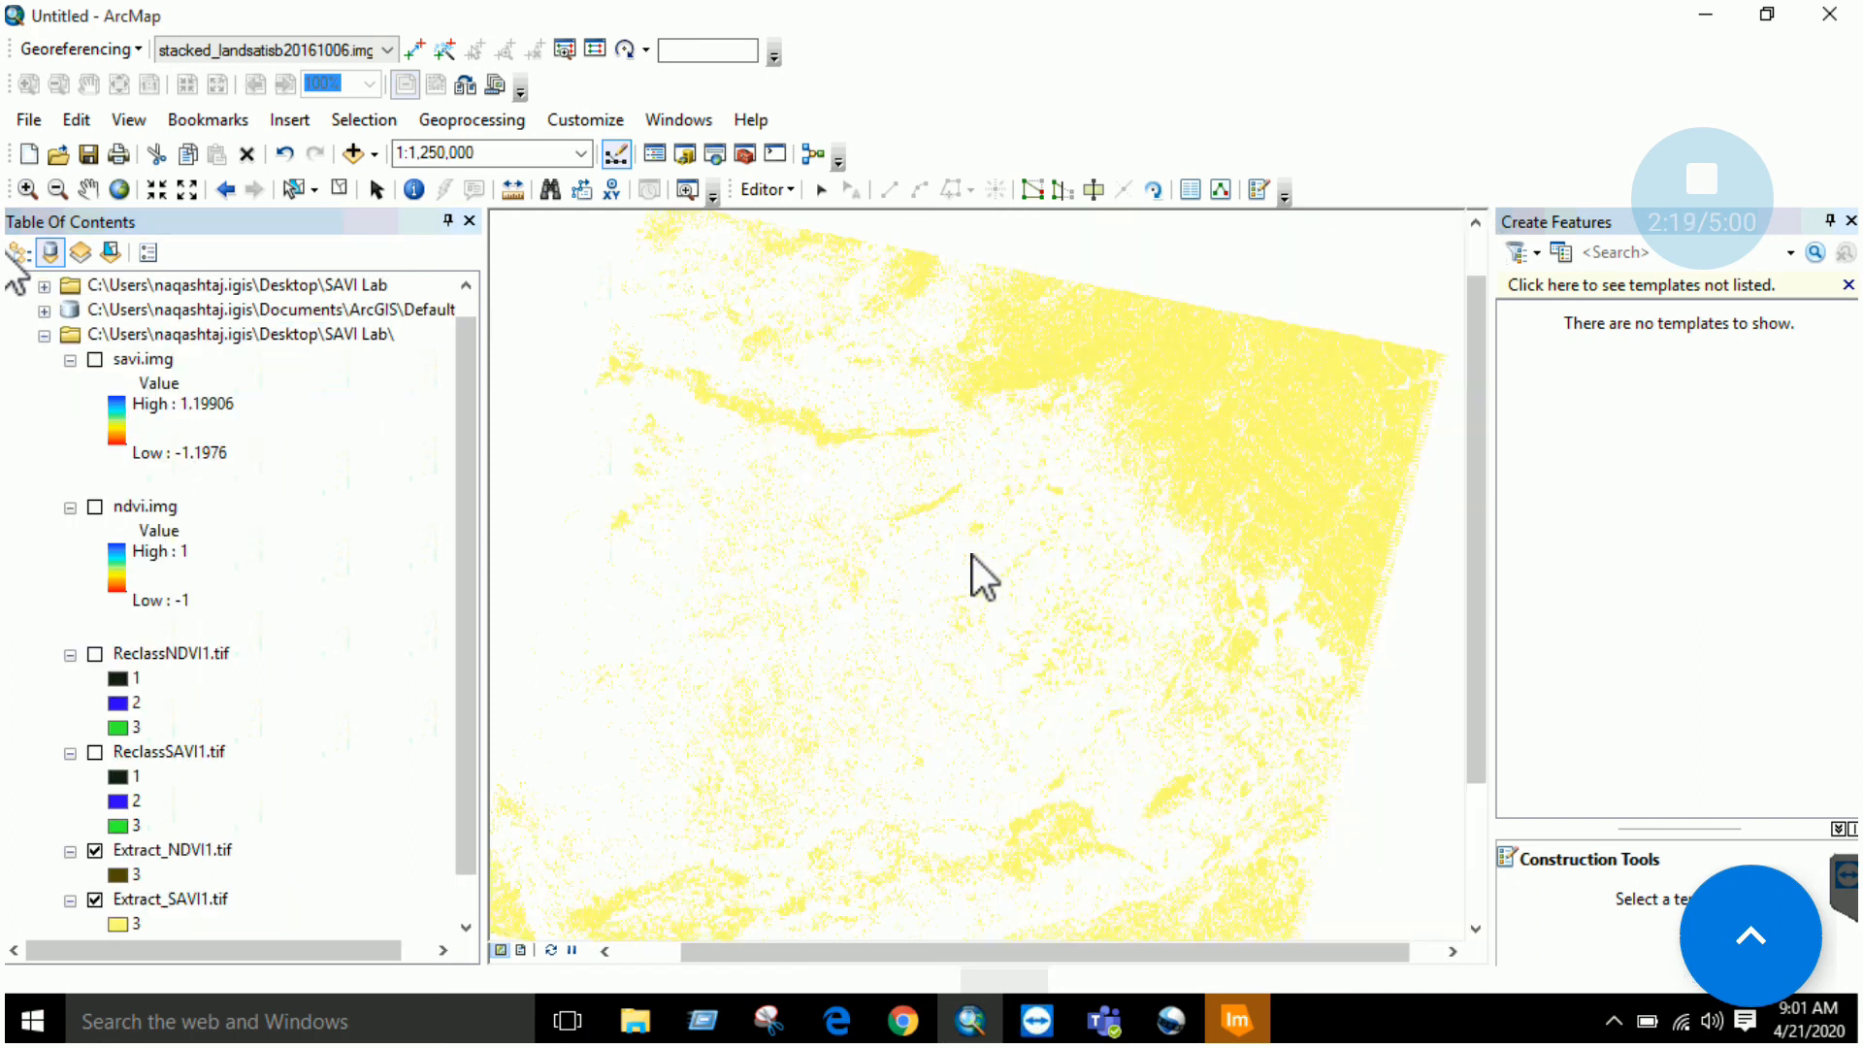
Examine how the extracted NDVI and SAVI vegetation areas overlap in the densely vegetated northeastern part of the scene.
left_click_drag(1082, 492, 988, 580)
left_click_drag(1124, 485, 1060, 569)
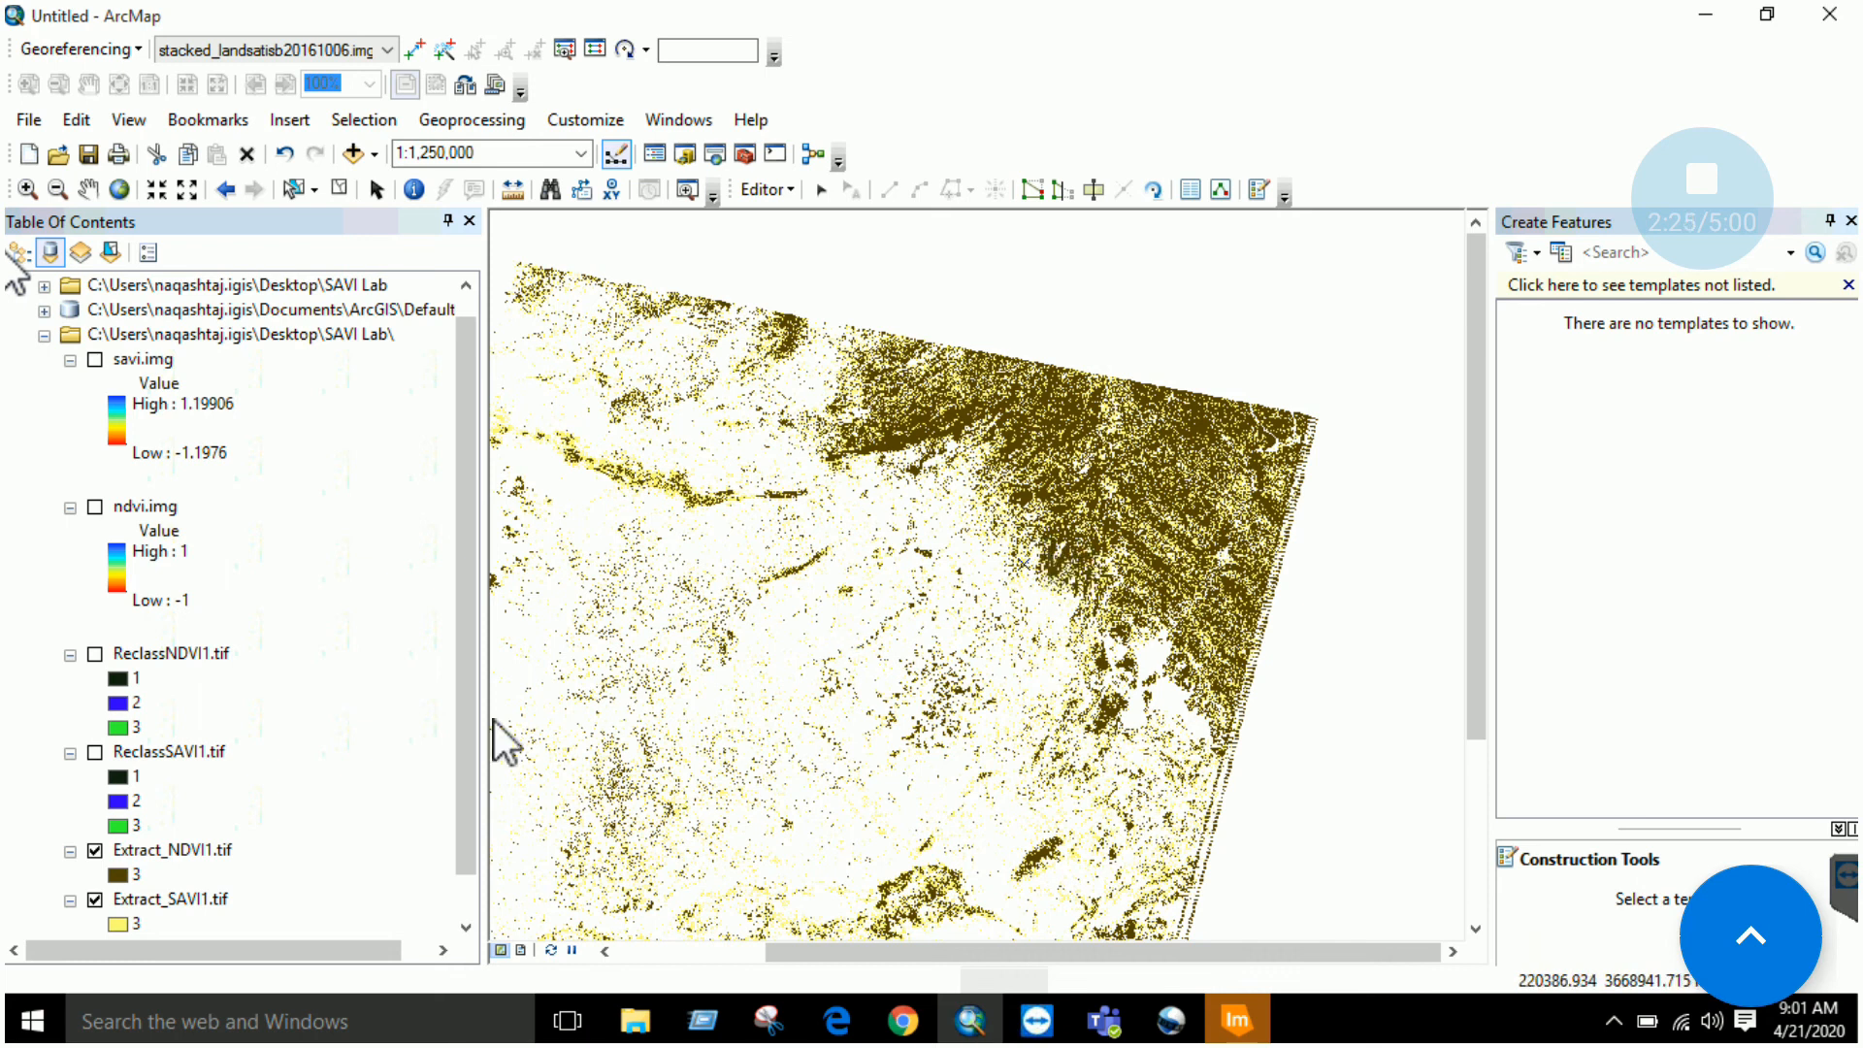
scroll(1096, 555, "down", 3)
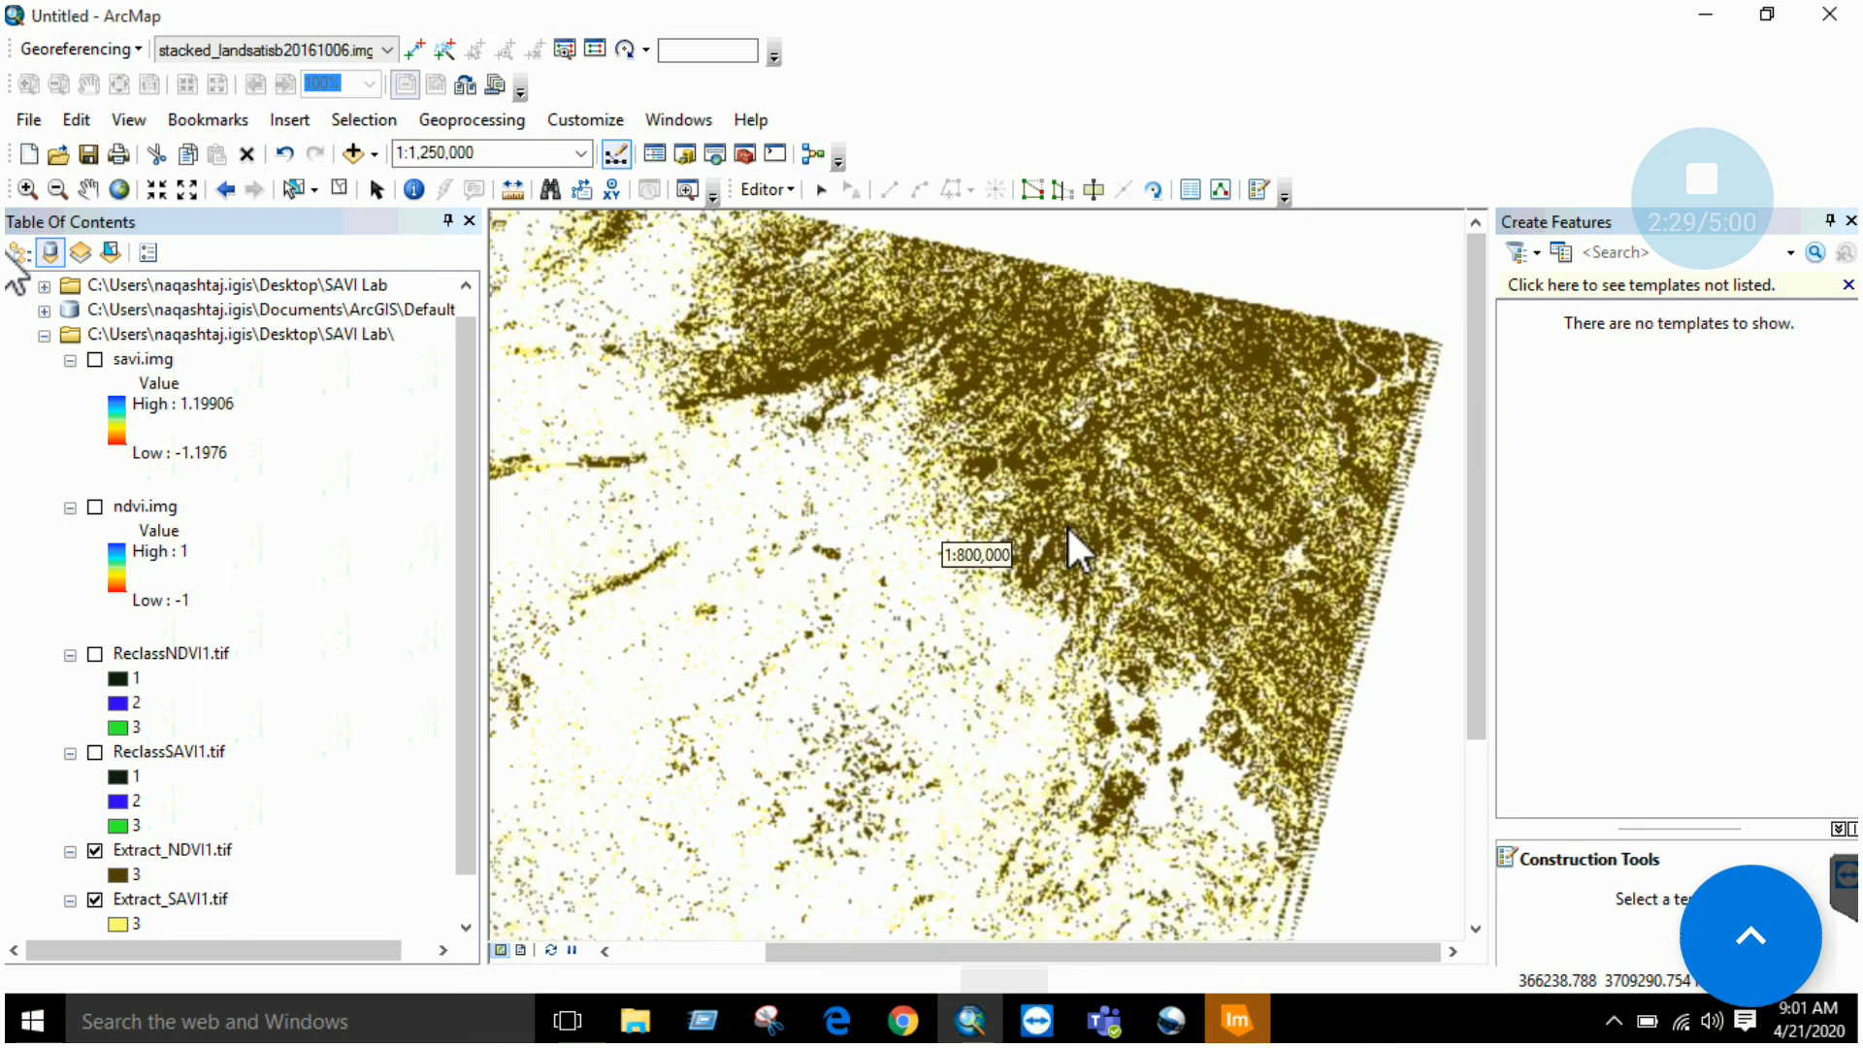
scroll(1068, 530, "down", 2)
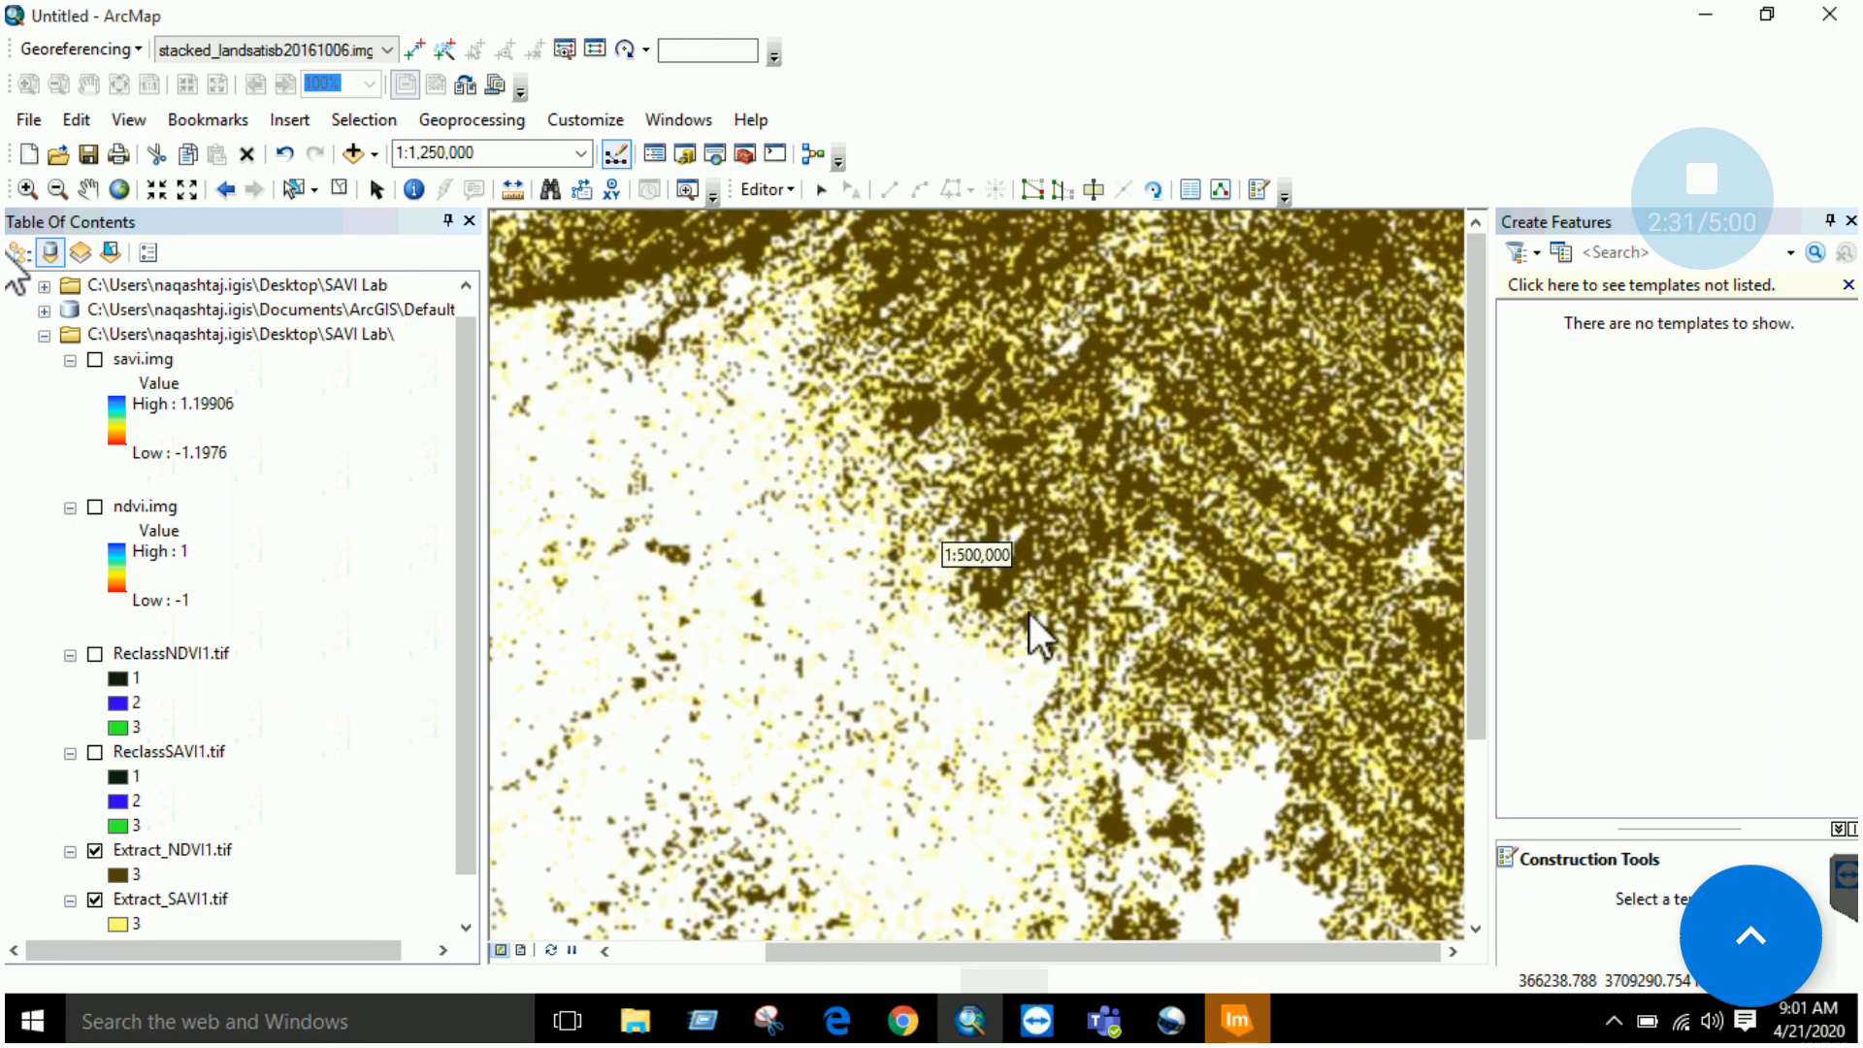
scroll(1028, 613, "down", 4)
left_click_drag(1171, 521, 1020, 585)
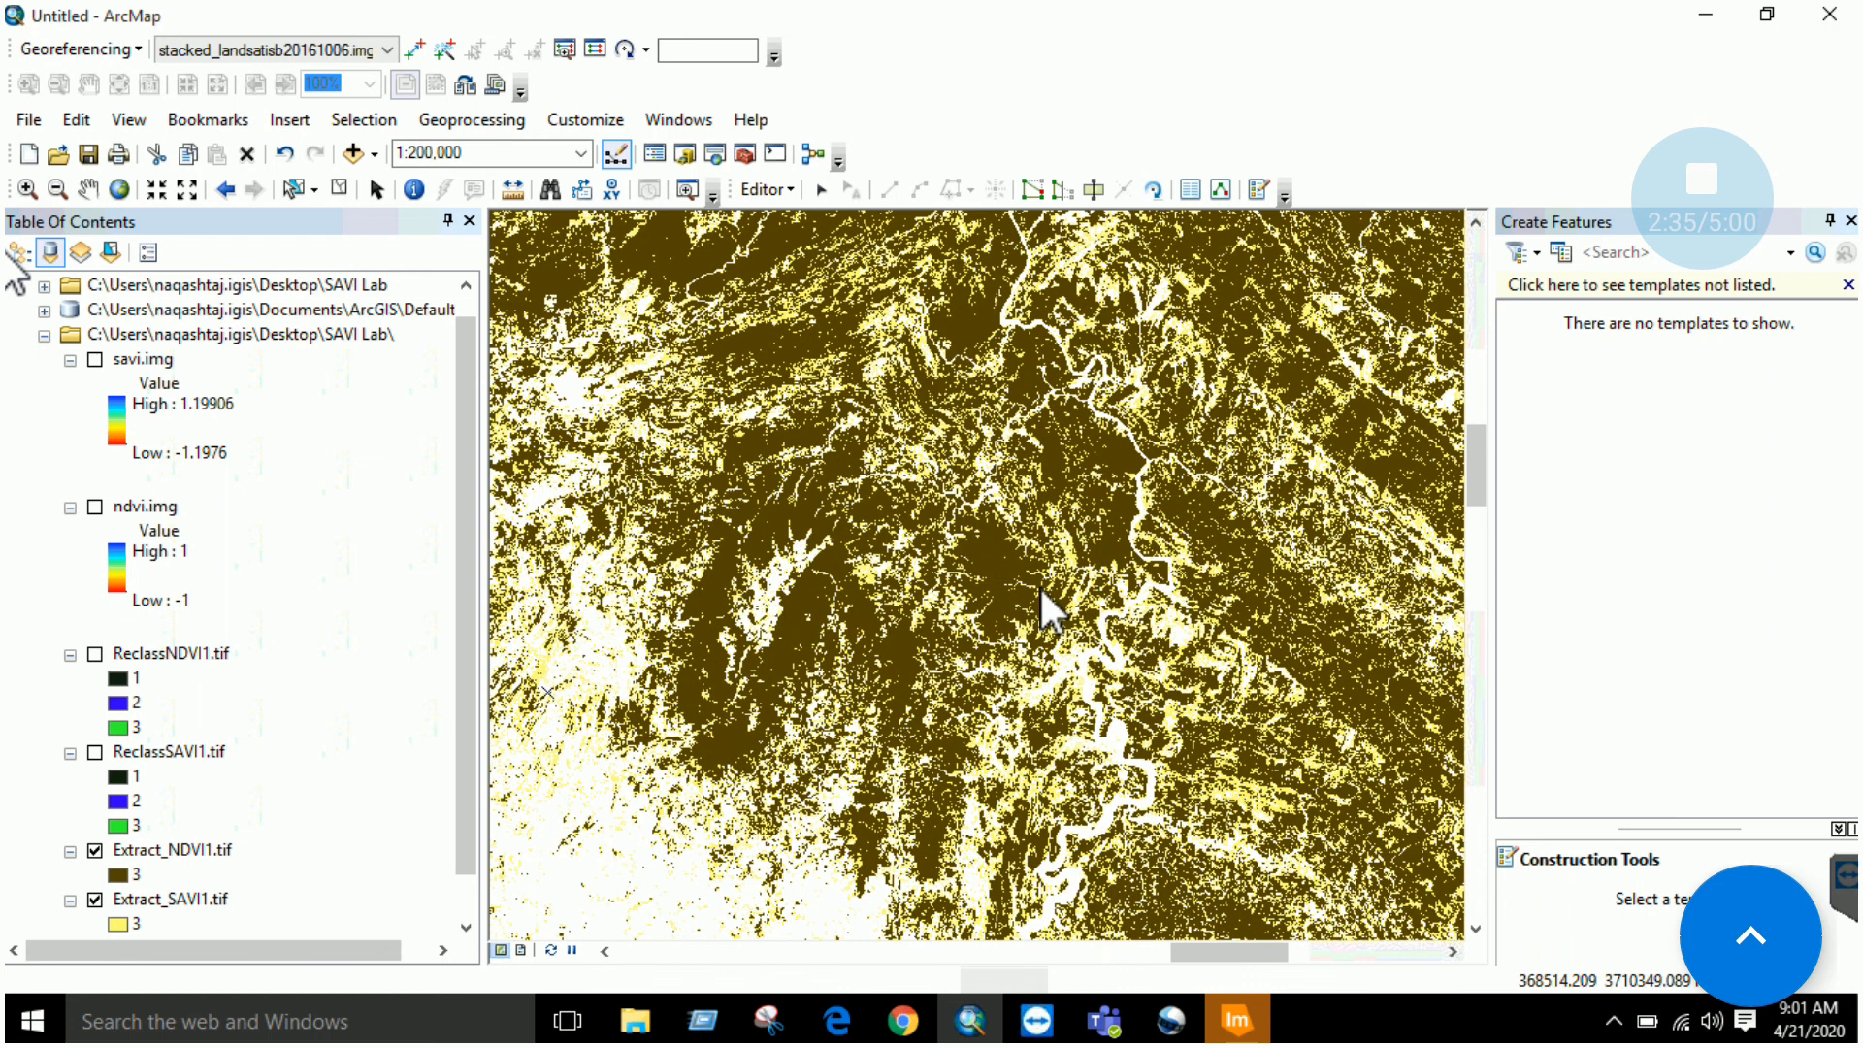
scroll(1039, 585, "up", 2)
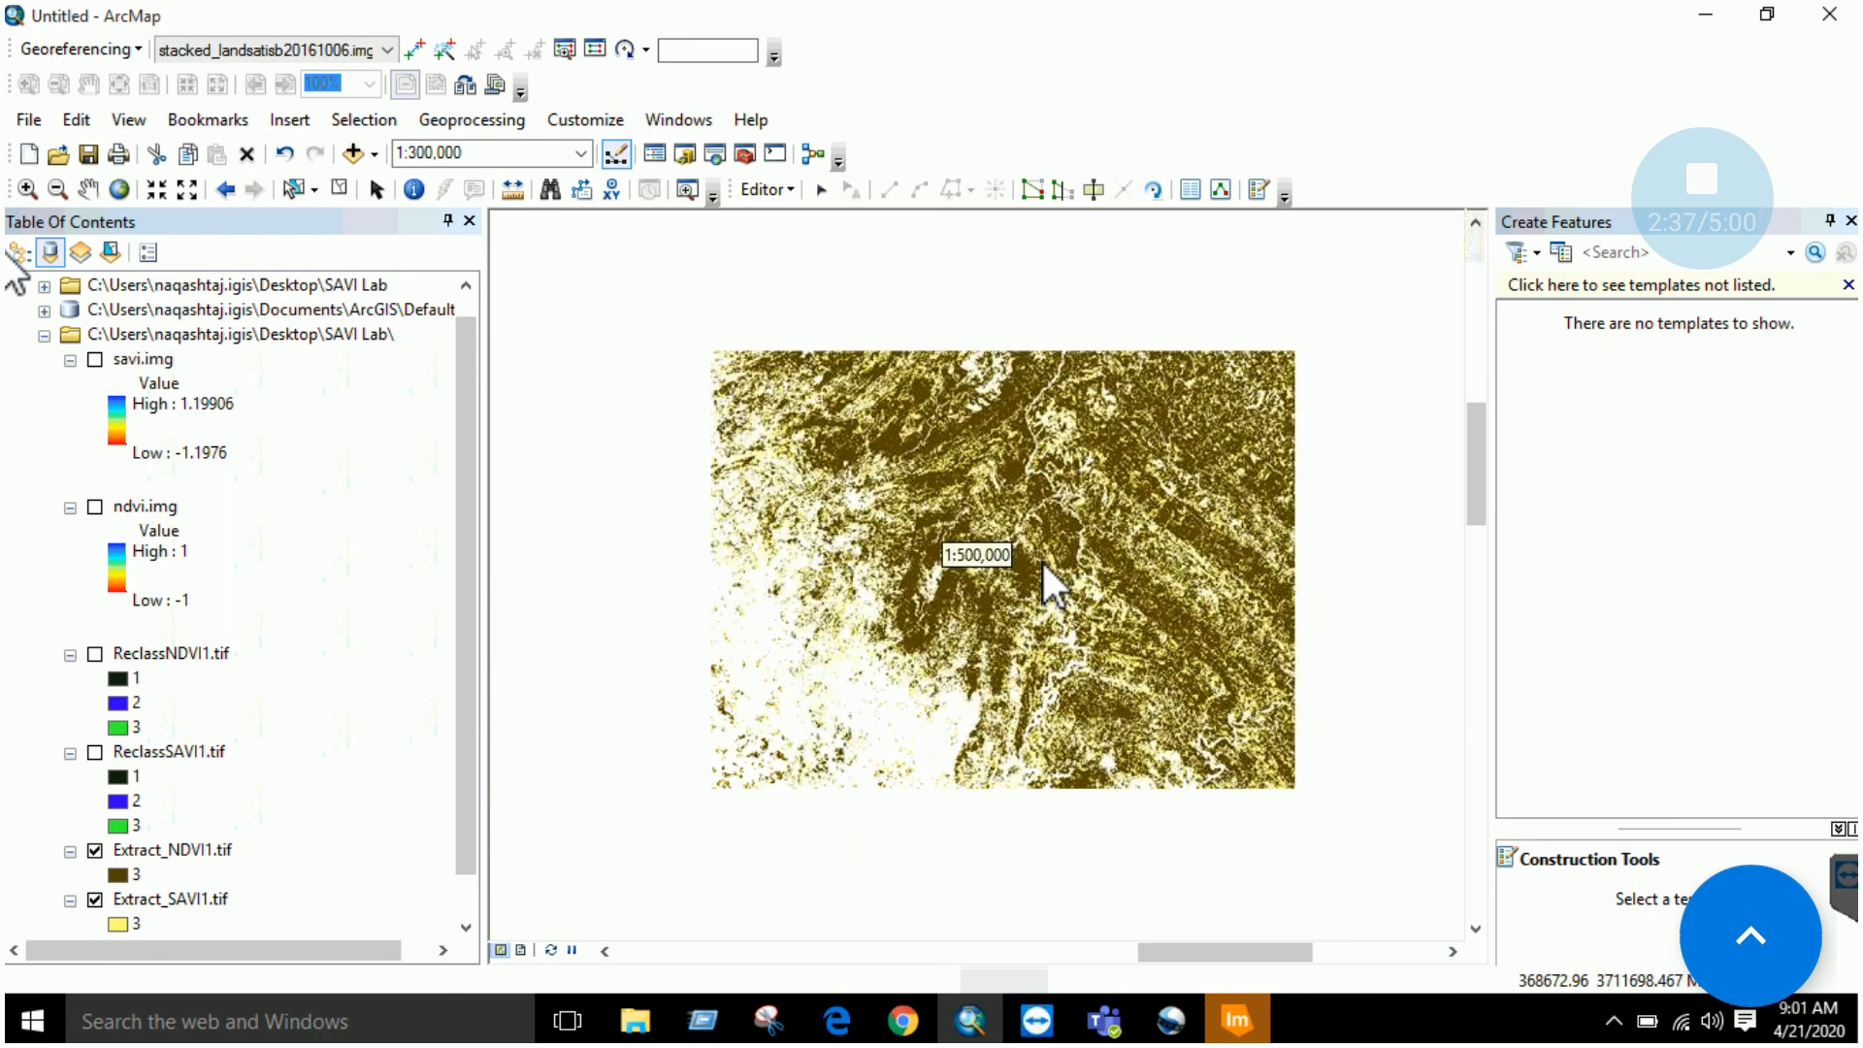
scroll(939, 441, "up", 1)
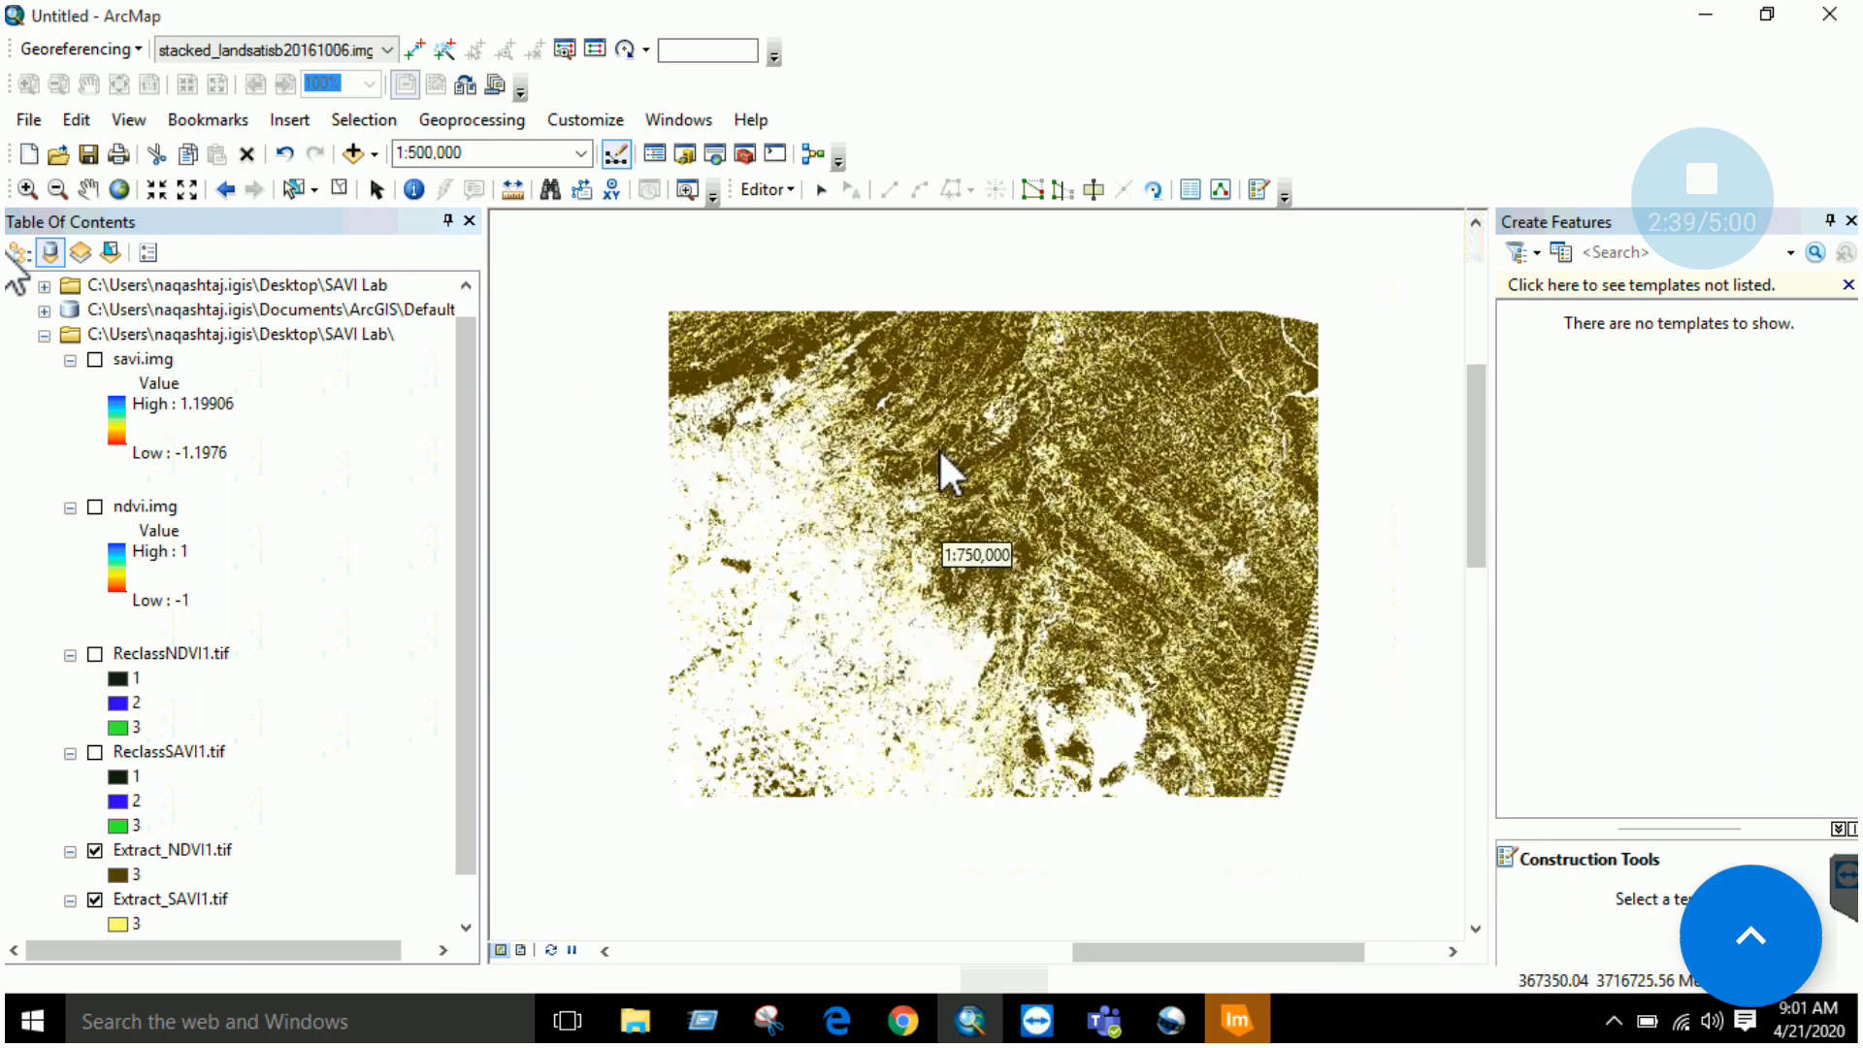
scroll(928, 530, "up", 1)
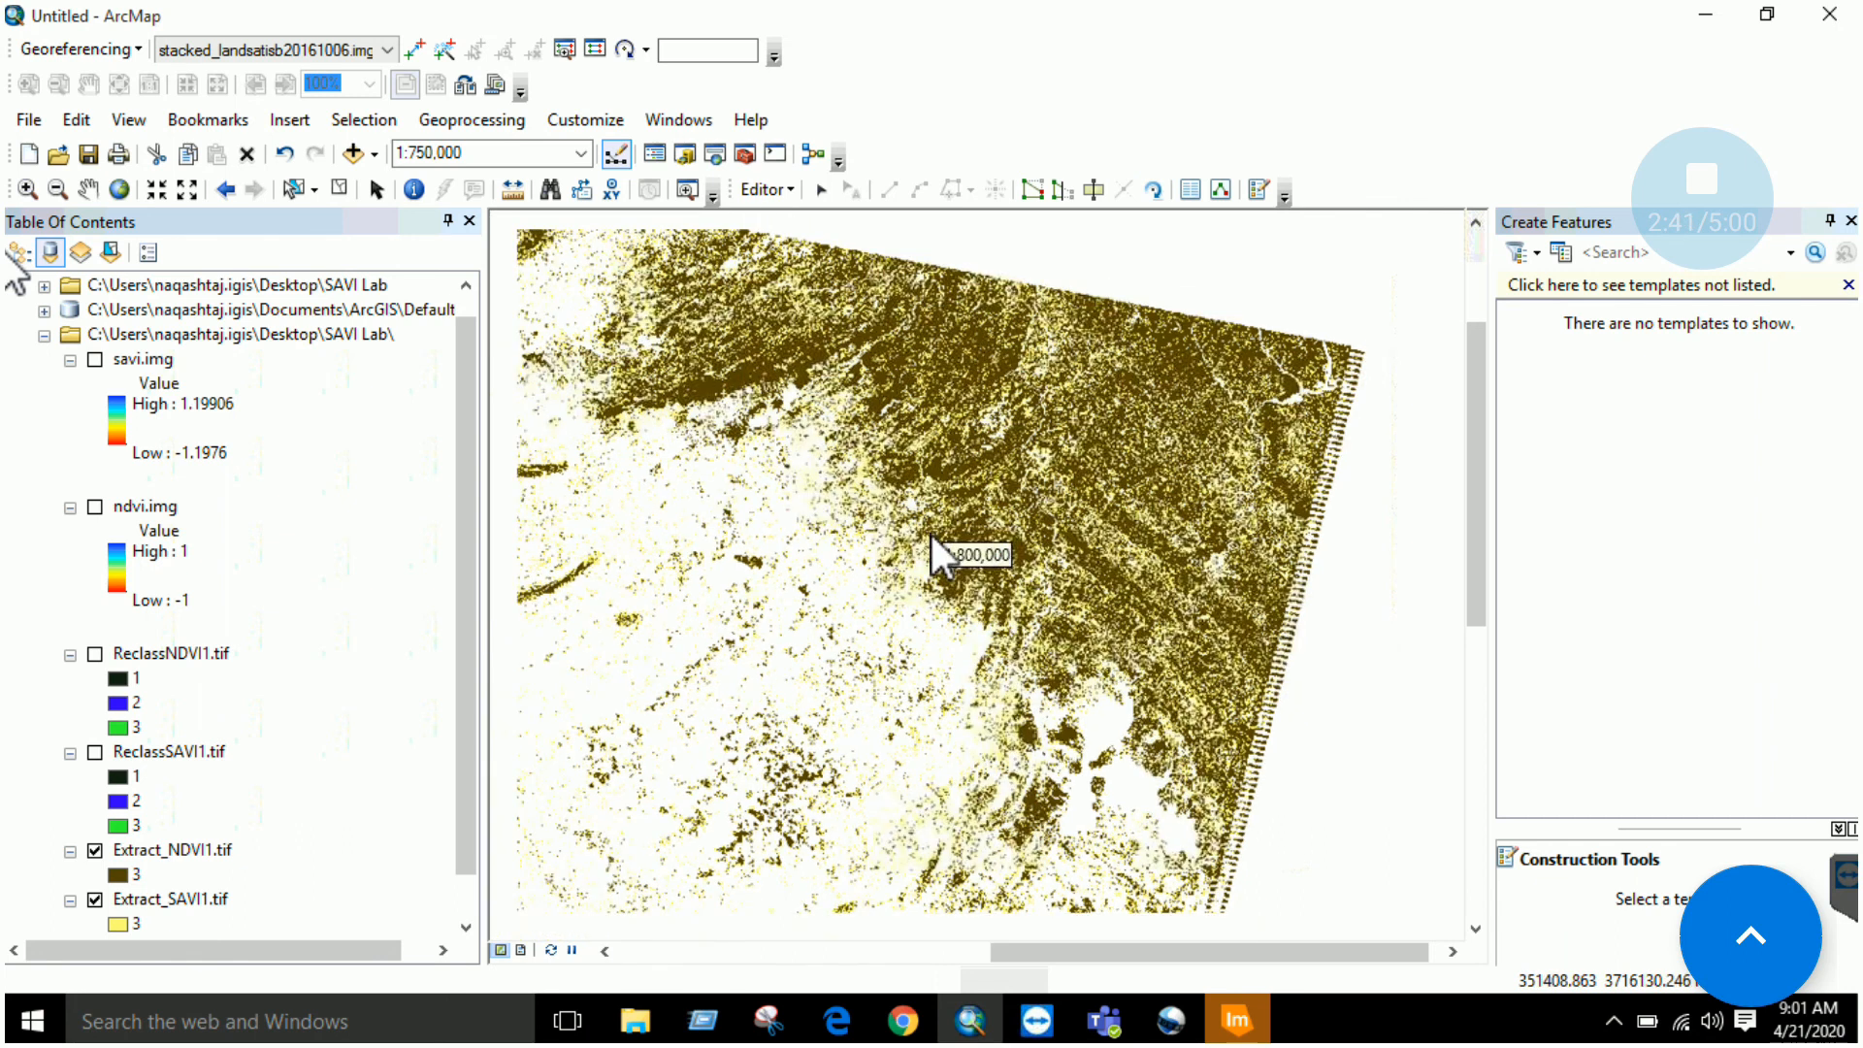
scroll(929, 531, "up", 1)
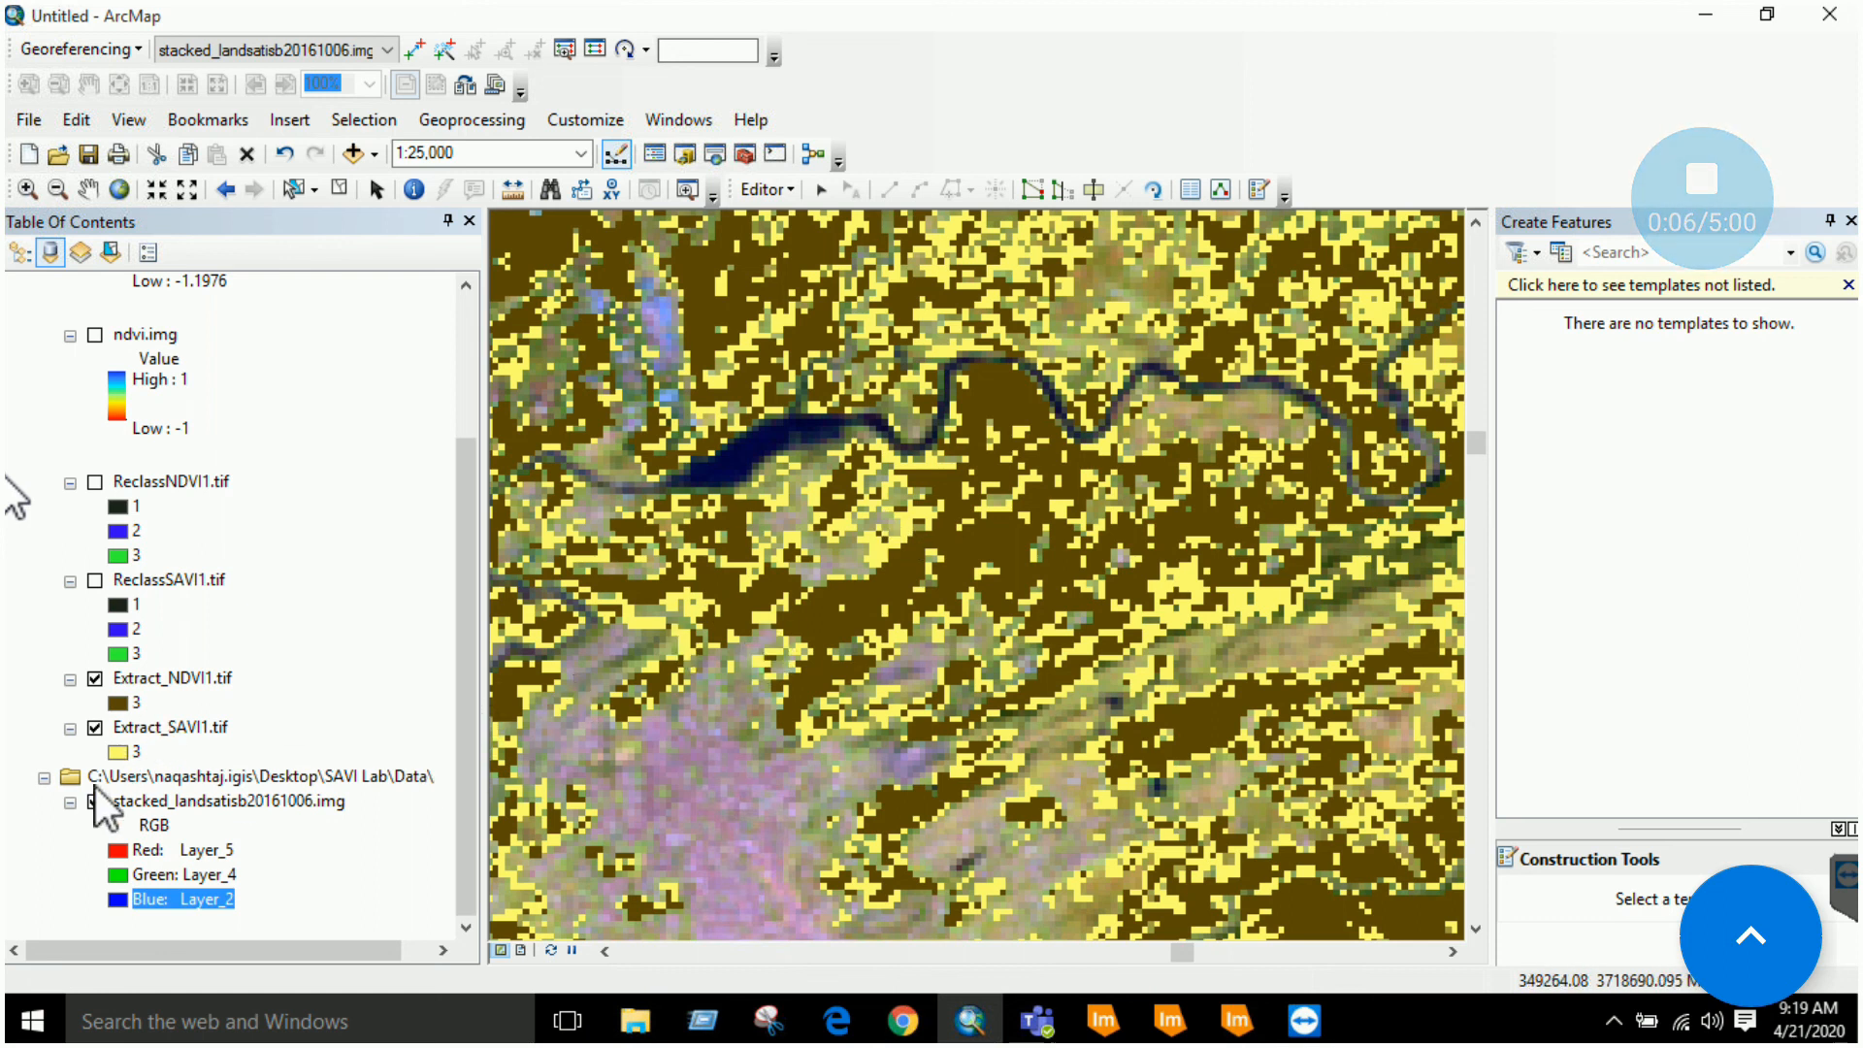
Compare the two extracts over the stacked Landsat image by showing only Extract_NDVI1.tif, and only Extract_SAVI1.tif after it.
left_click(94, 678)
left_click(94, 729)
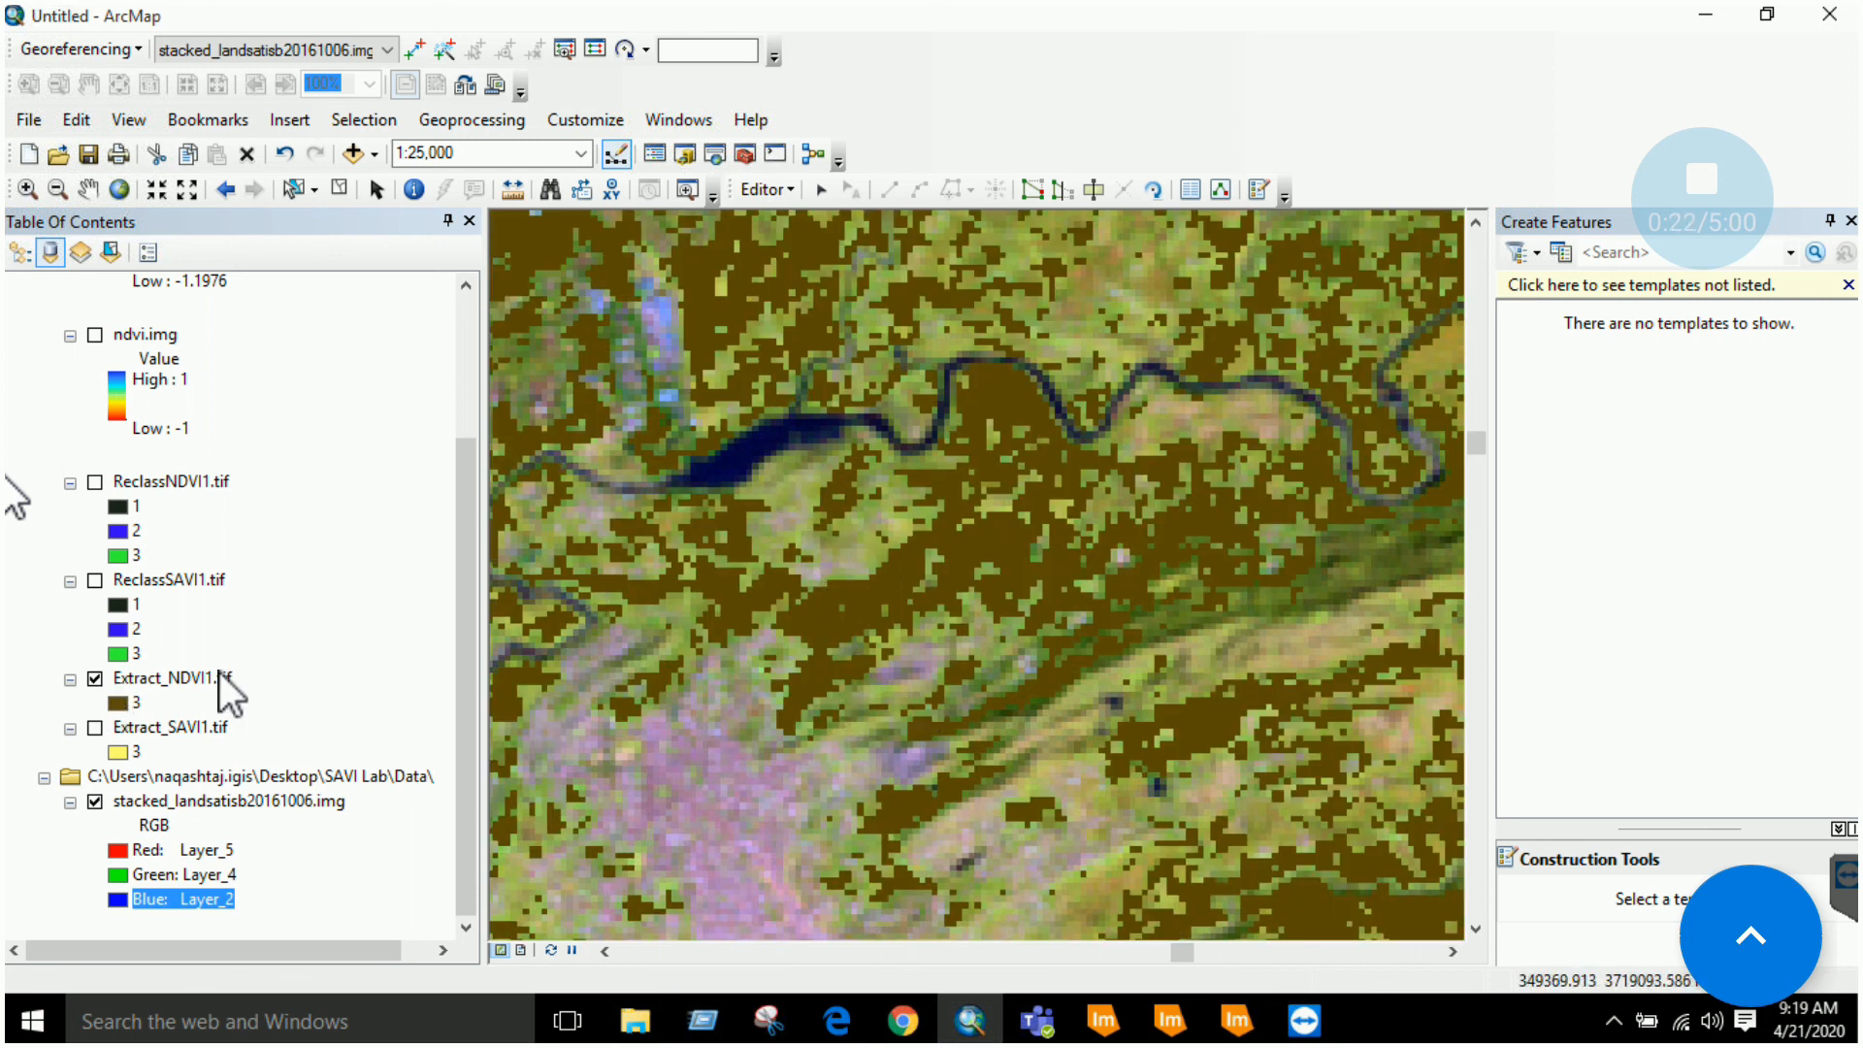
left_click(95, 681)
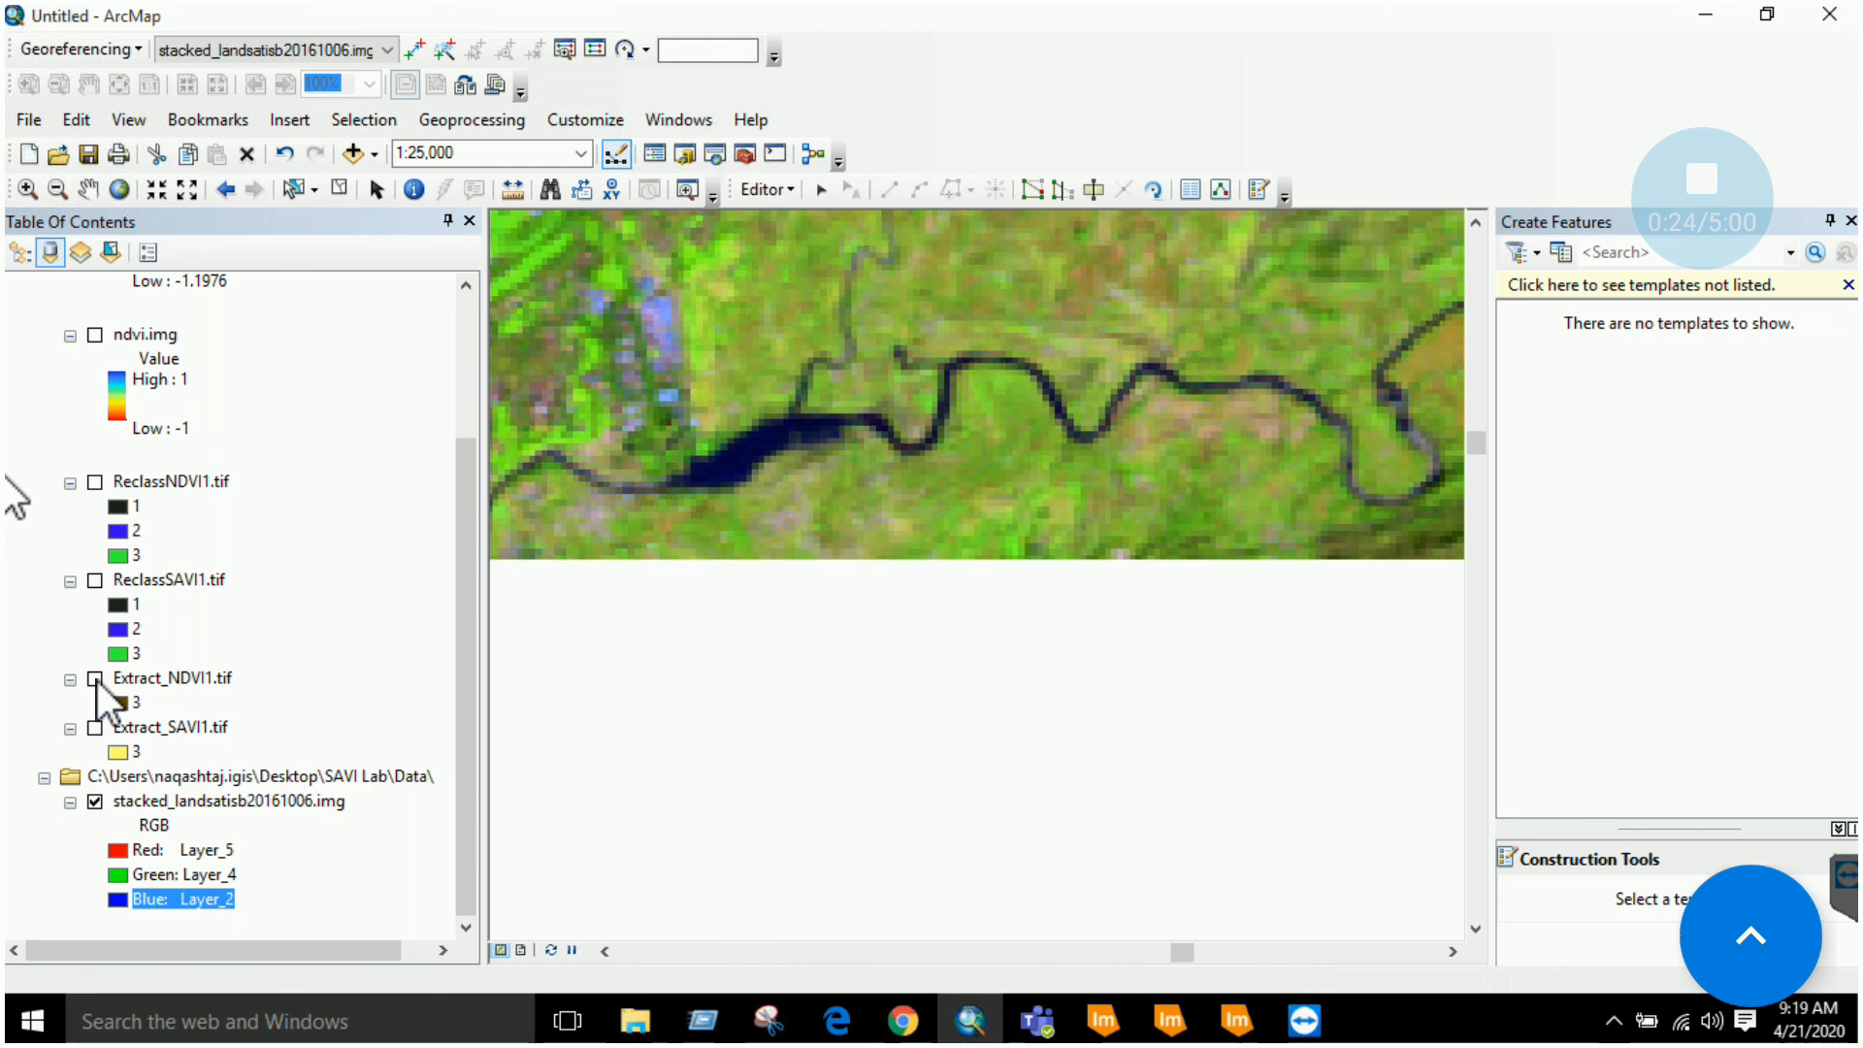
left_click(95, 726)
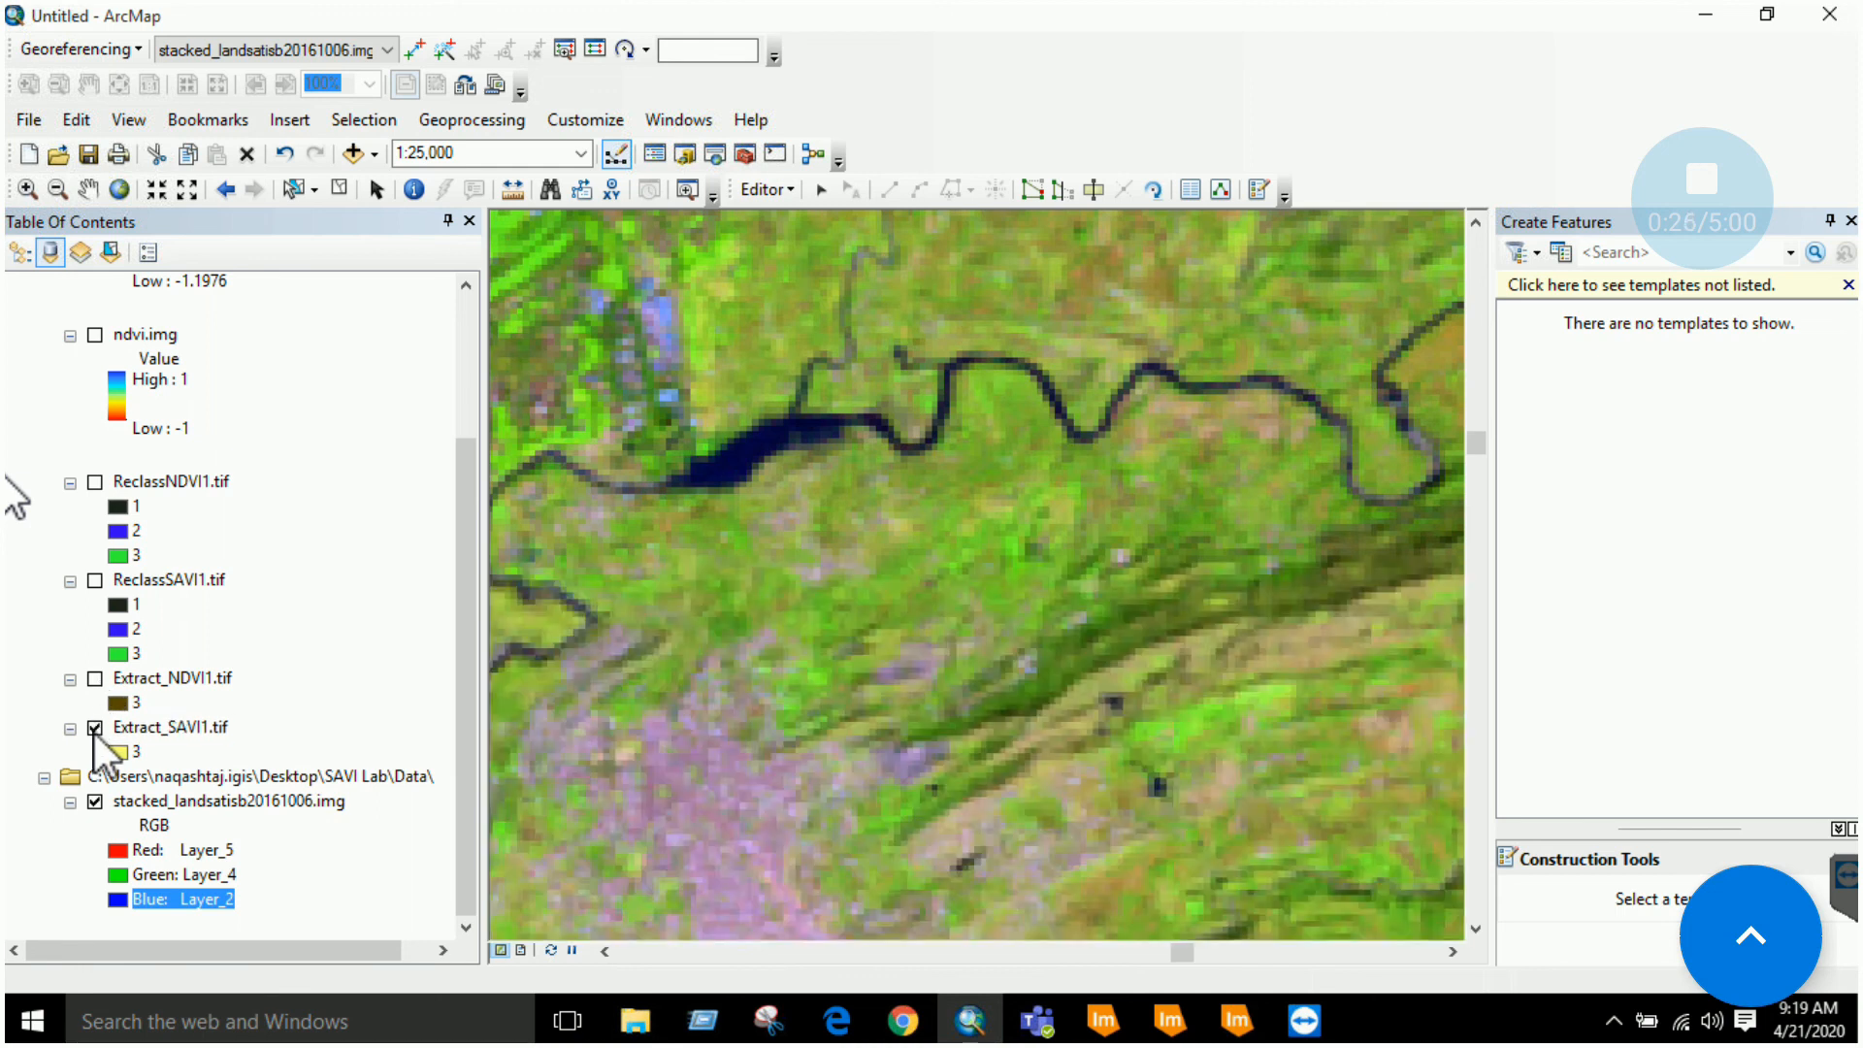